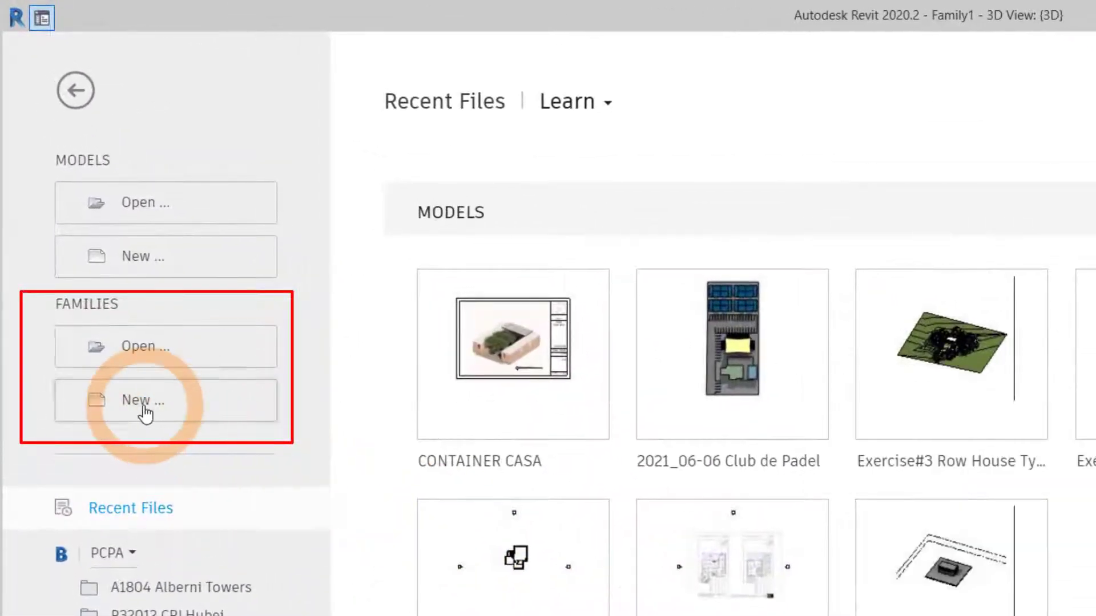
Start new families from the Metric Generic Model Adaptive and Generic Model Pattern Based templates
left_click(144, 408)
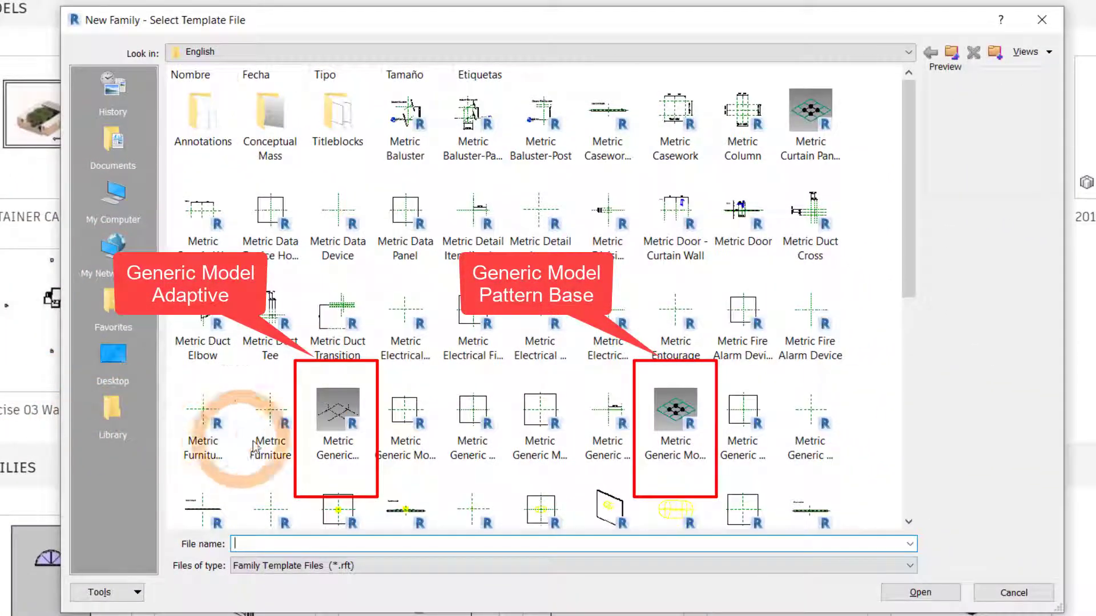
left_click(339, 455)
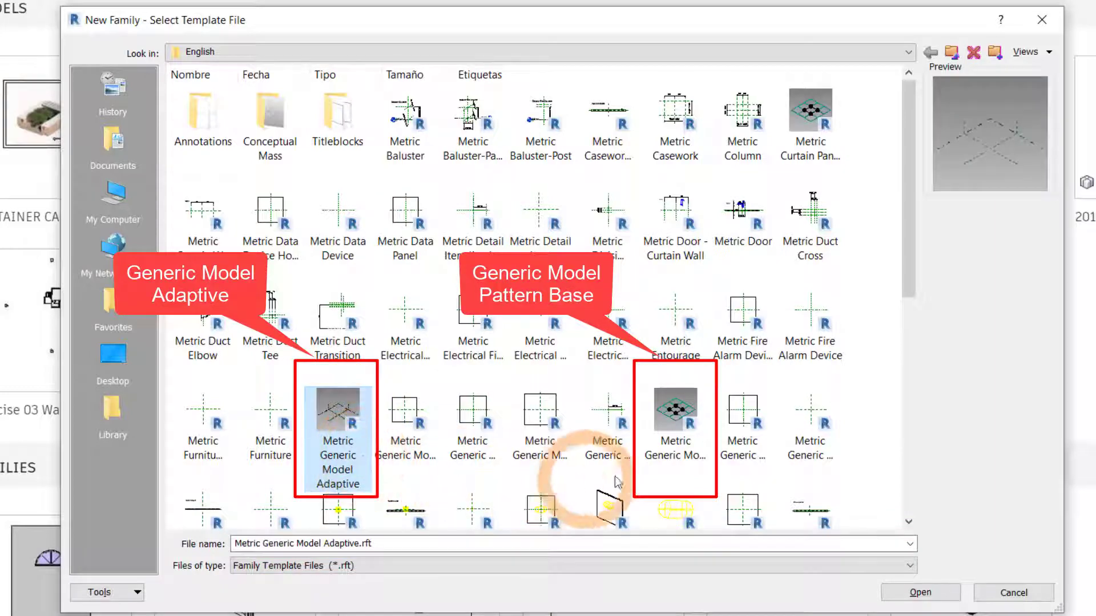
left_click(675, 445)
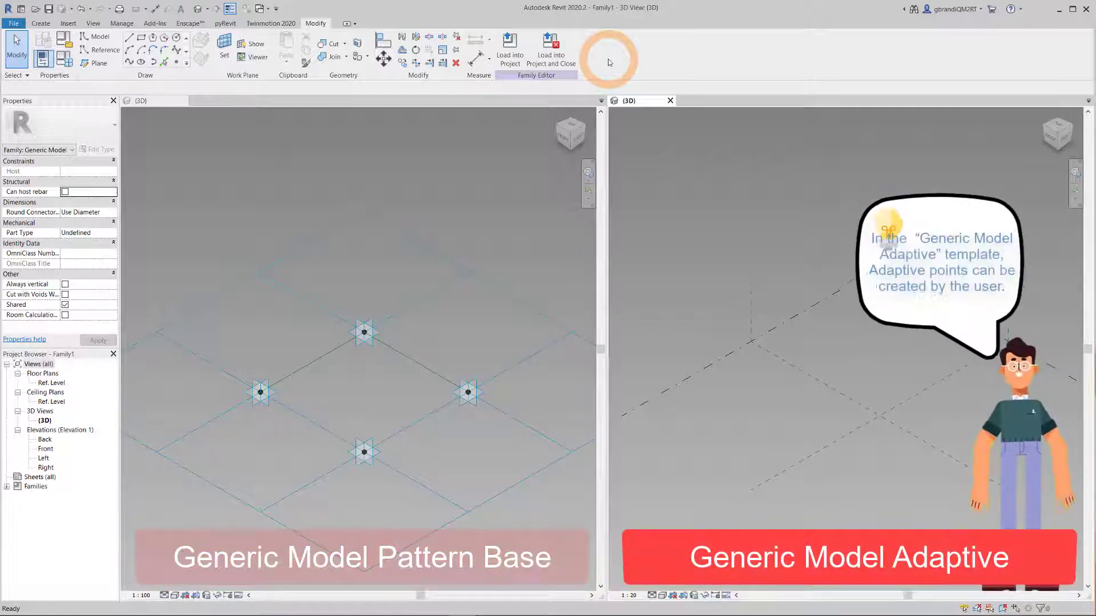
Place four reference points in a diamond layout on the Ref. Level plane of the Generic Model Adaptive family
left_click(909, 467)
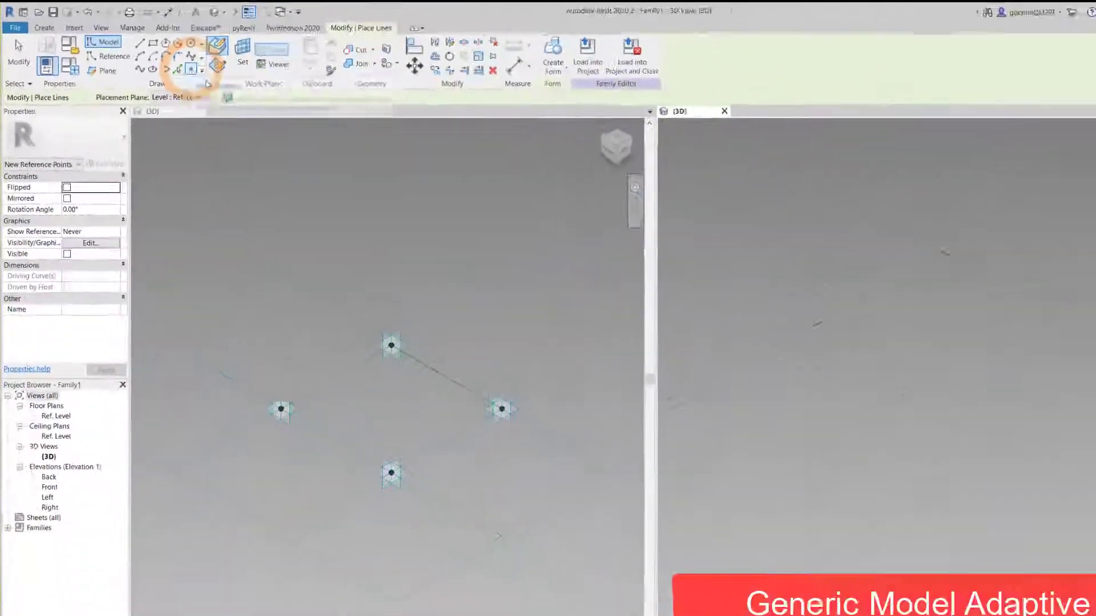
left_click(758, 297)
left_click(817, 338)
left_click(857, 309)
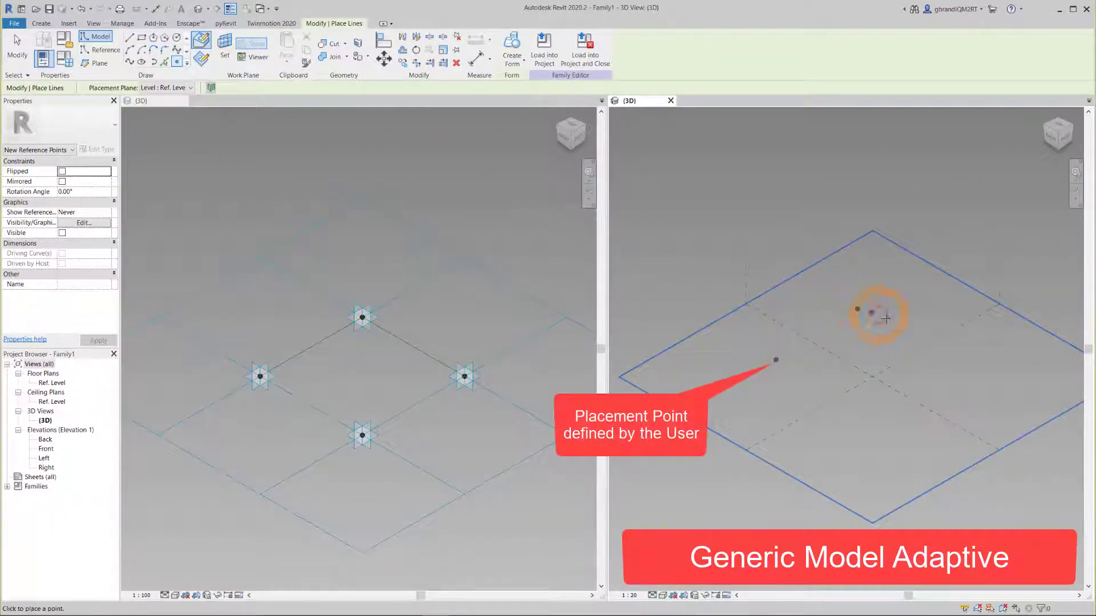
left_click(893, 421)
left_click(874, 431)
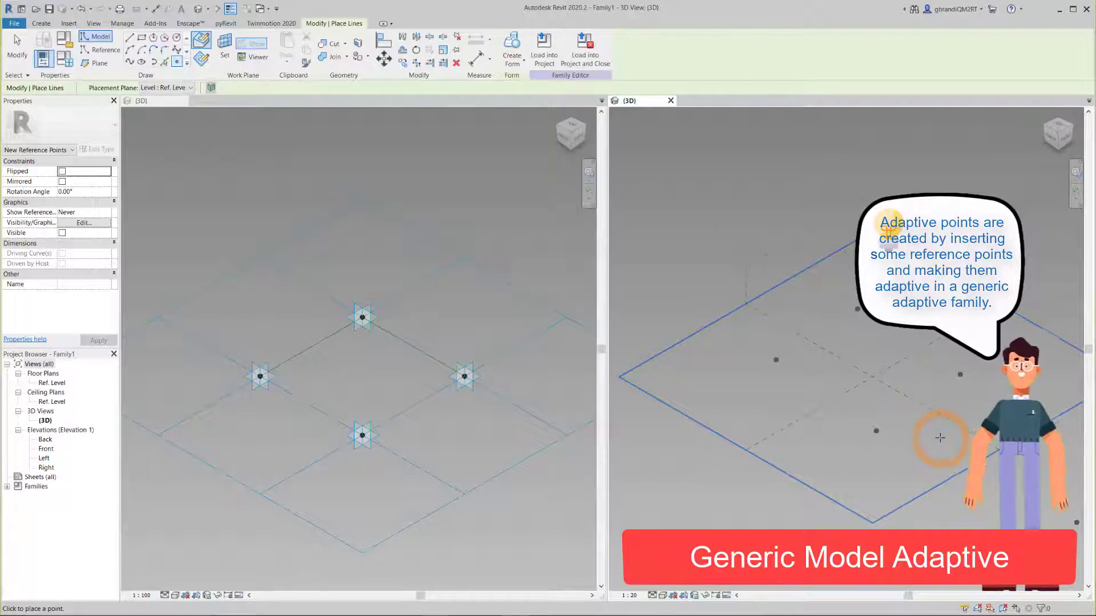
key("Escape")
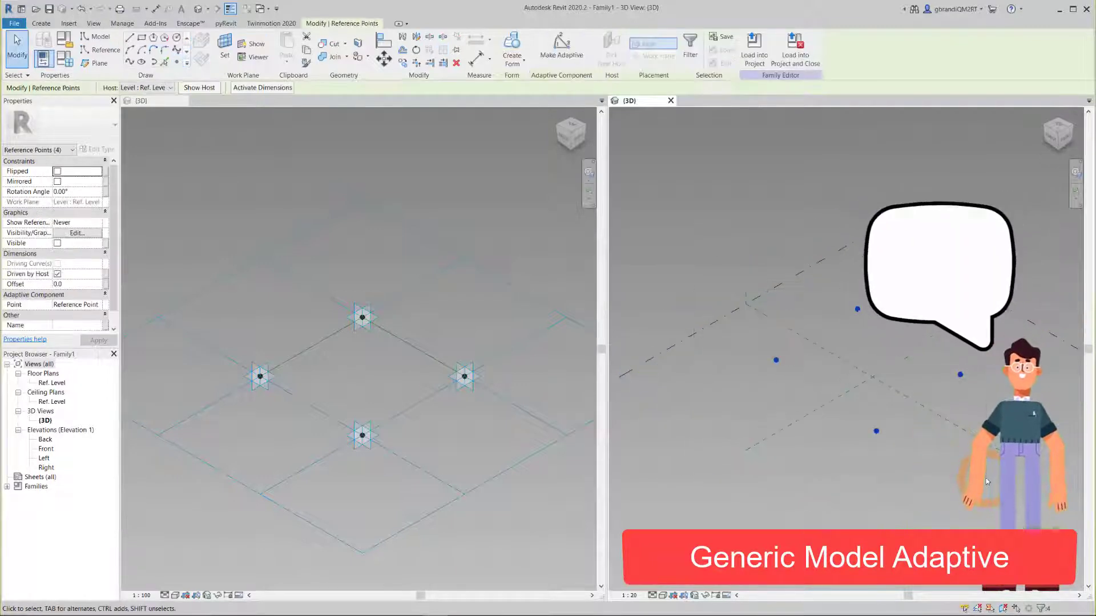
left_click(929, 468)
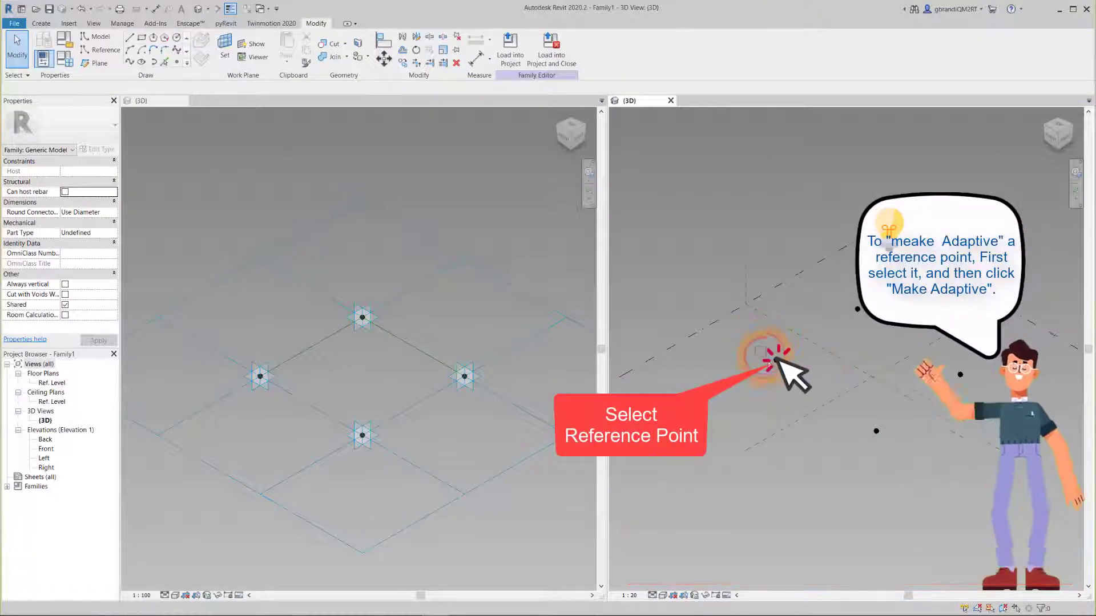
Make the four reference points adaptive one by one, going clockwise from the westernmost as 1, 2, 3 and 4
left_click(775, 359)
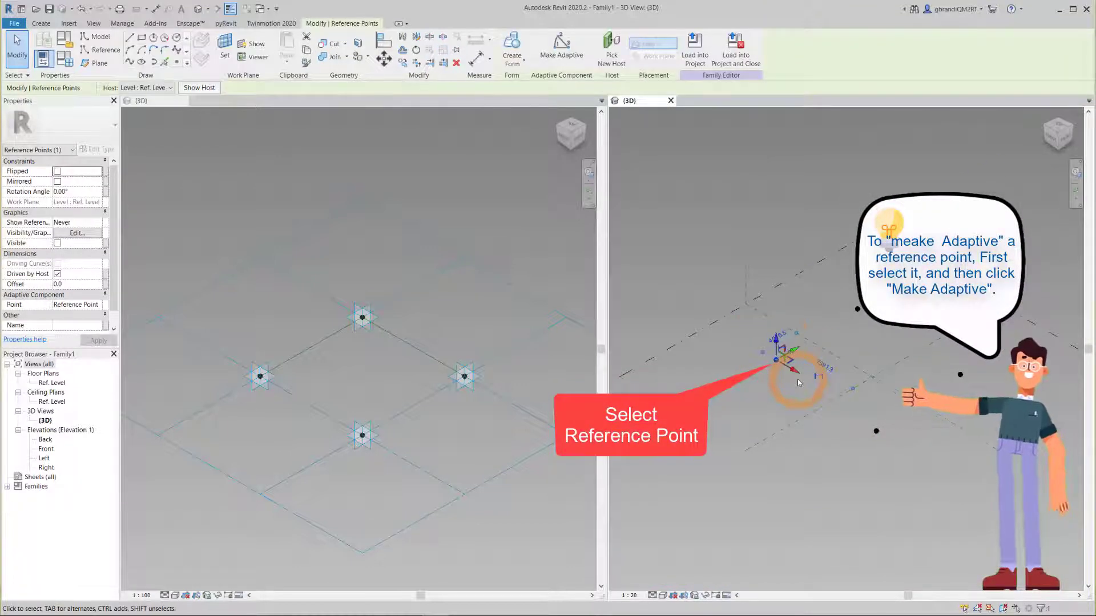
left_click(566, 56)
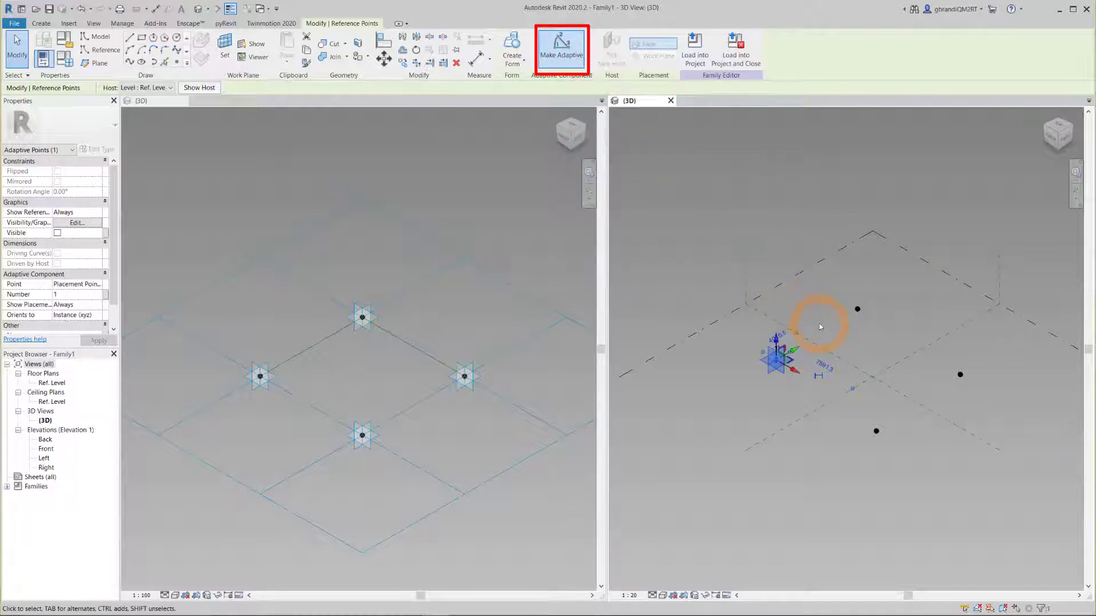
left_click(834, 293)
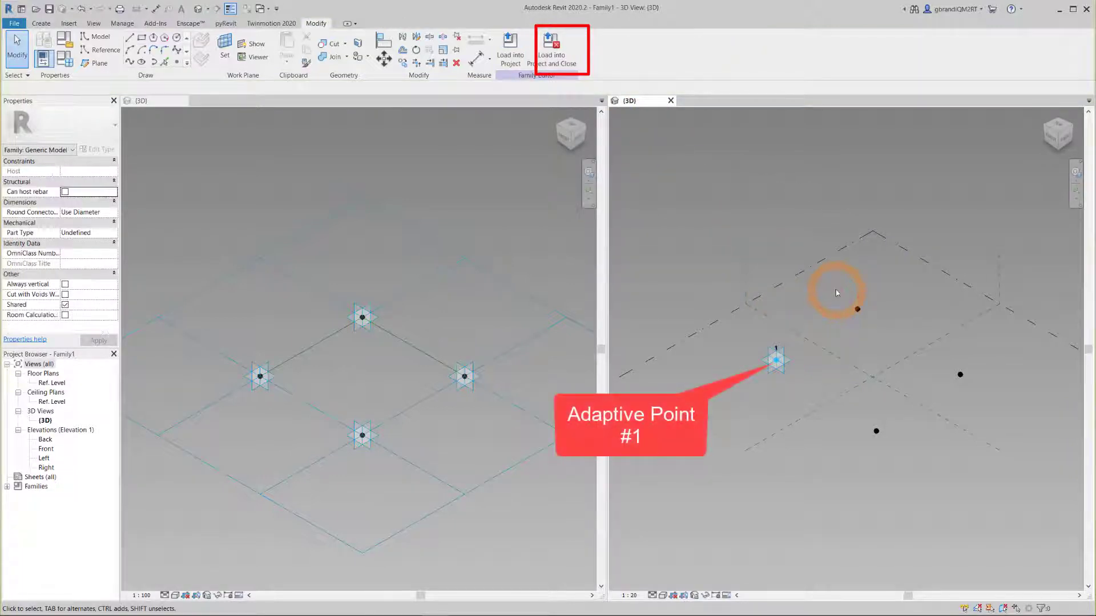
left_click(857, 309)
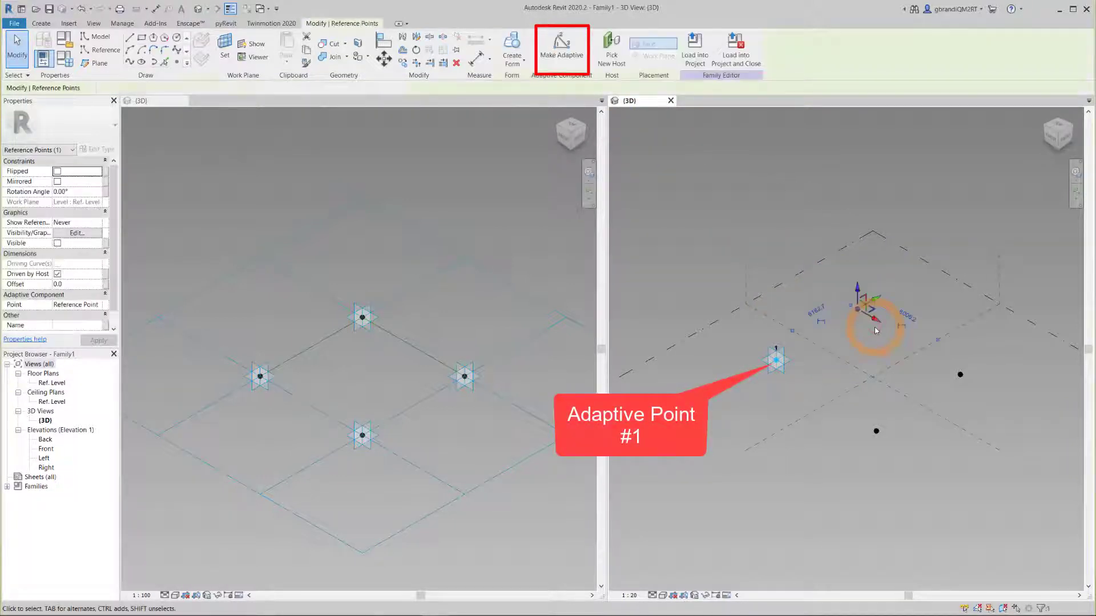
left_click(573, 51)
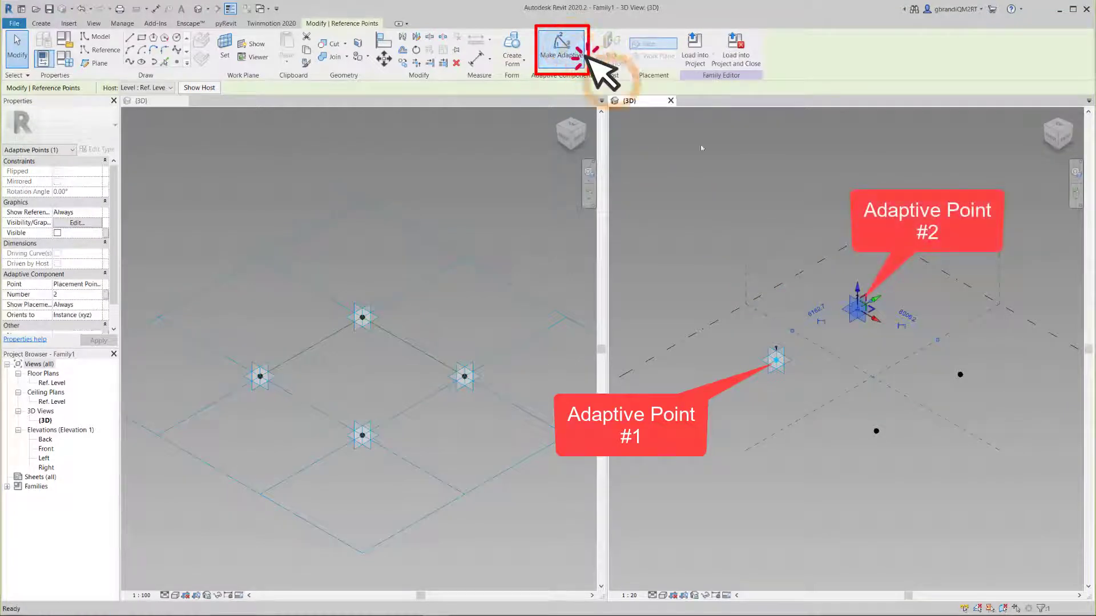
left_click(936, 368)
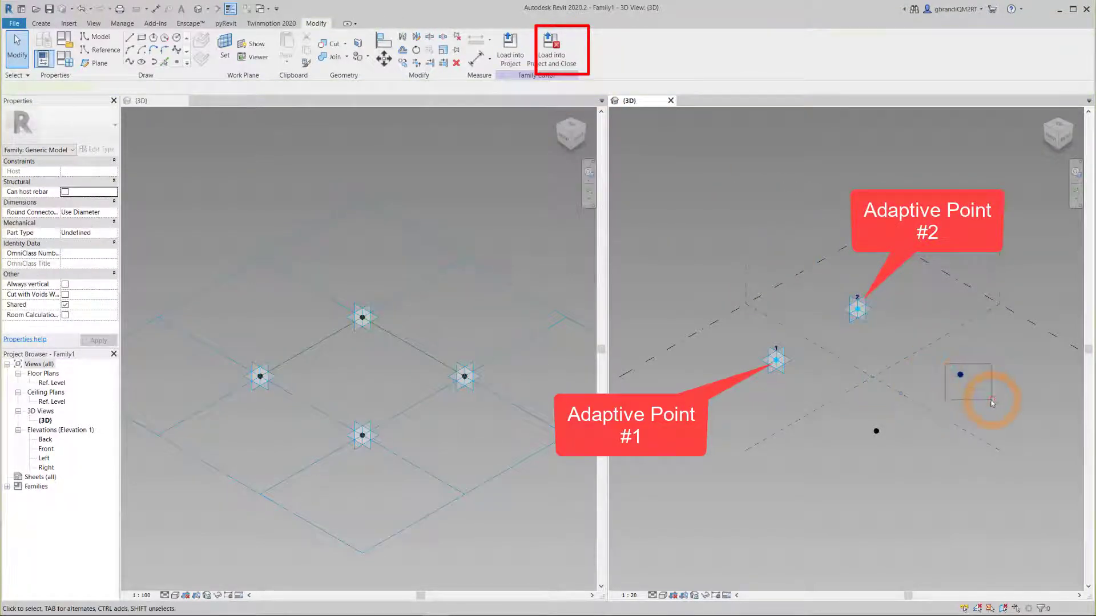
left_click(960, 375)
left_click(562, 50)
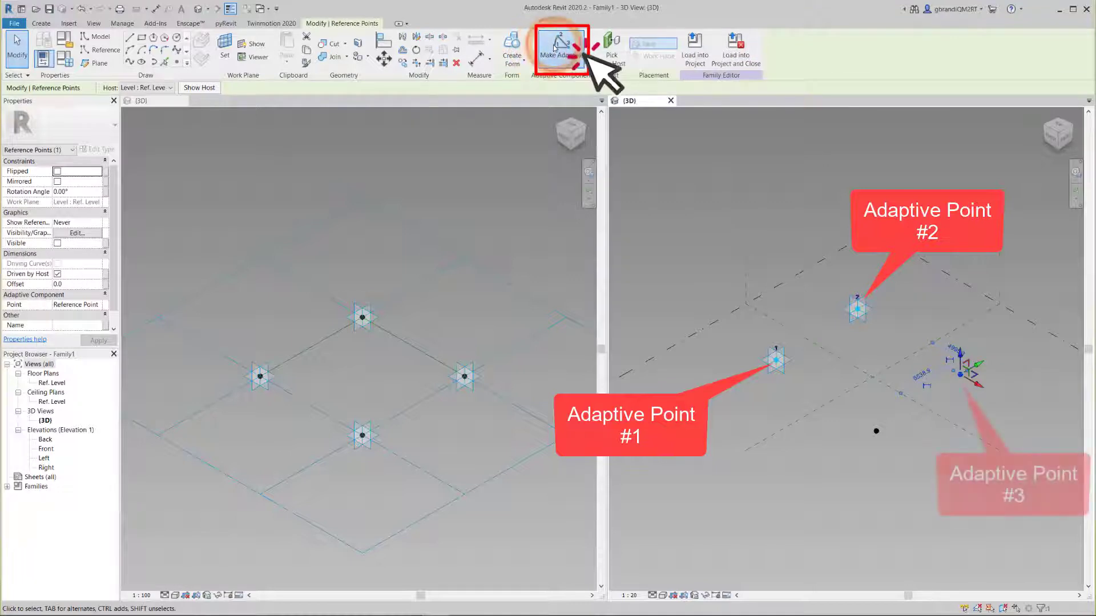
left_click(875, 429)
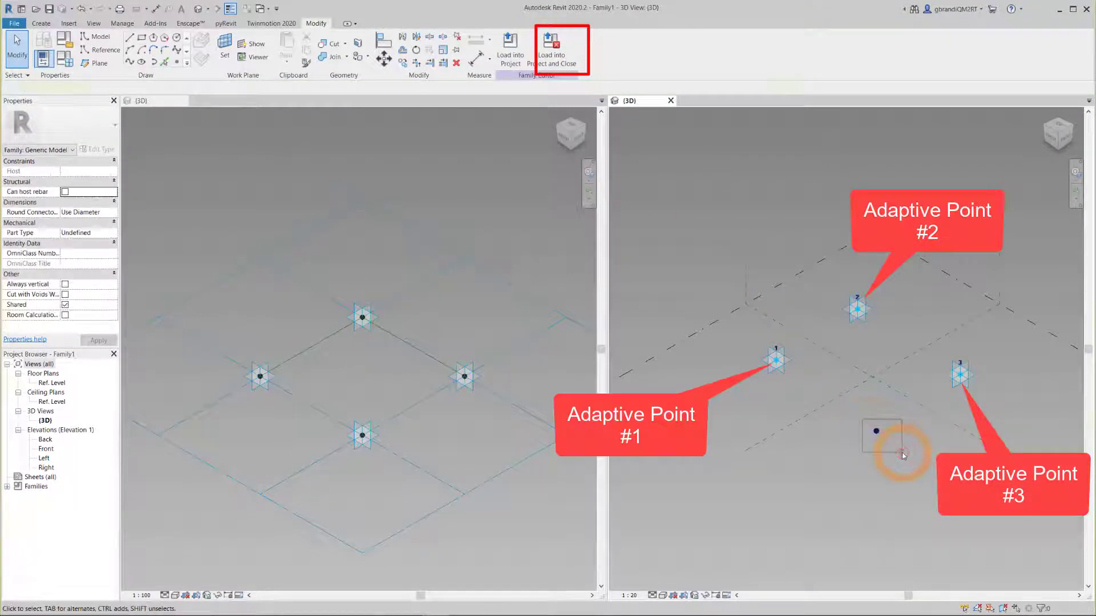
left_click(573, 48)
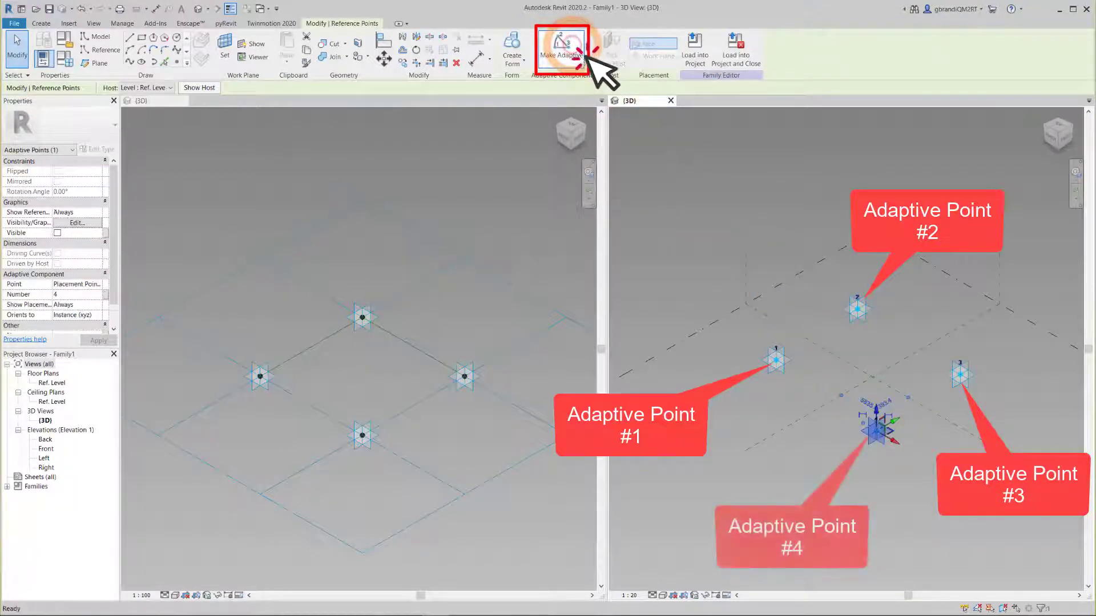
left_click(1004, 416)
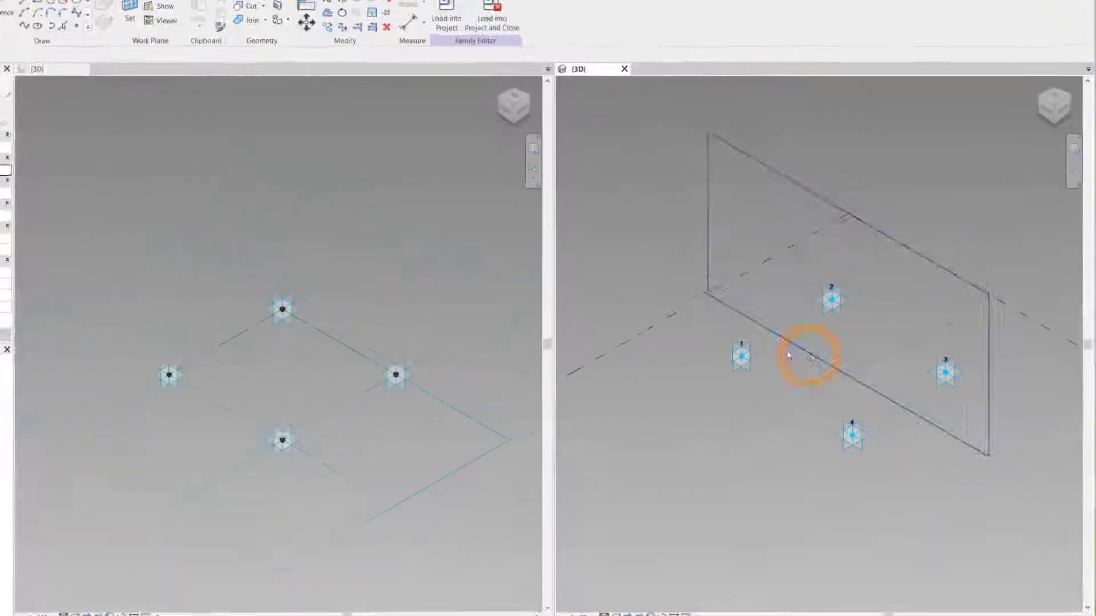
Renumber the adaptive points, setting point 1 to 3, the rear point to 4 and the front point to 1
left_click(743, 343)
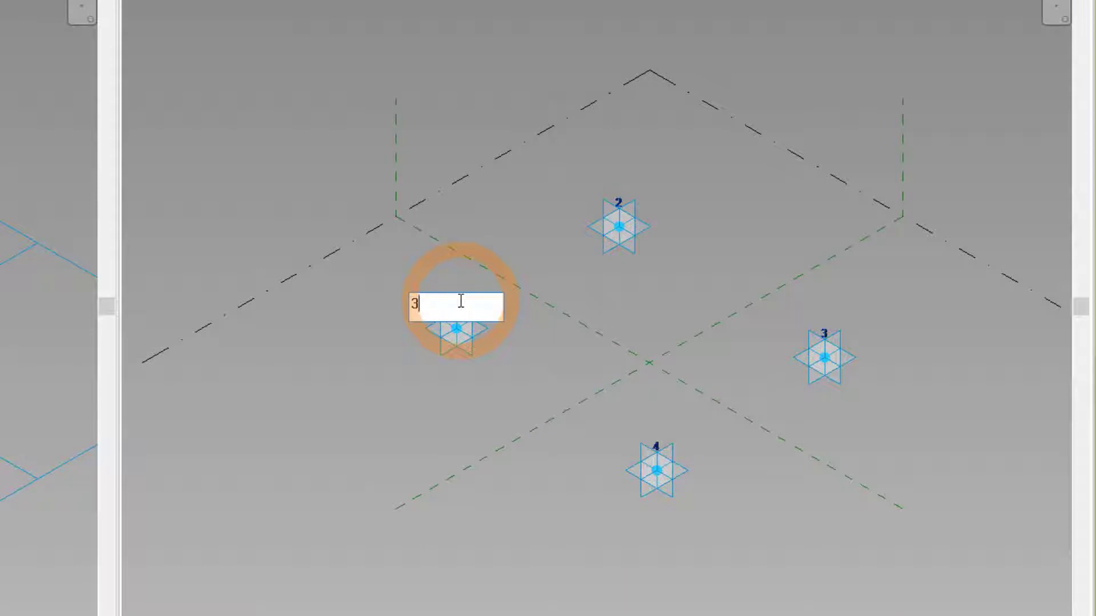
key("Return")
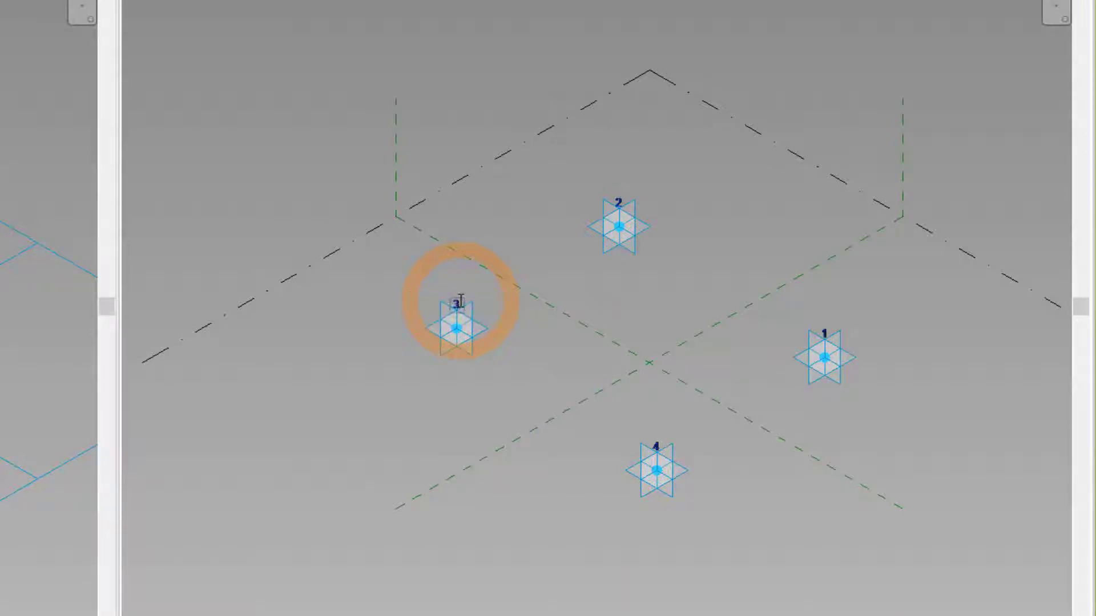
left_click(629, 203)
type("4")
key("Return")
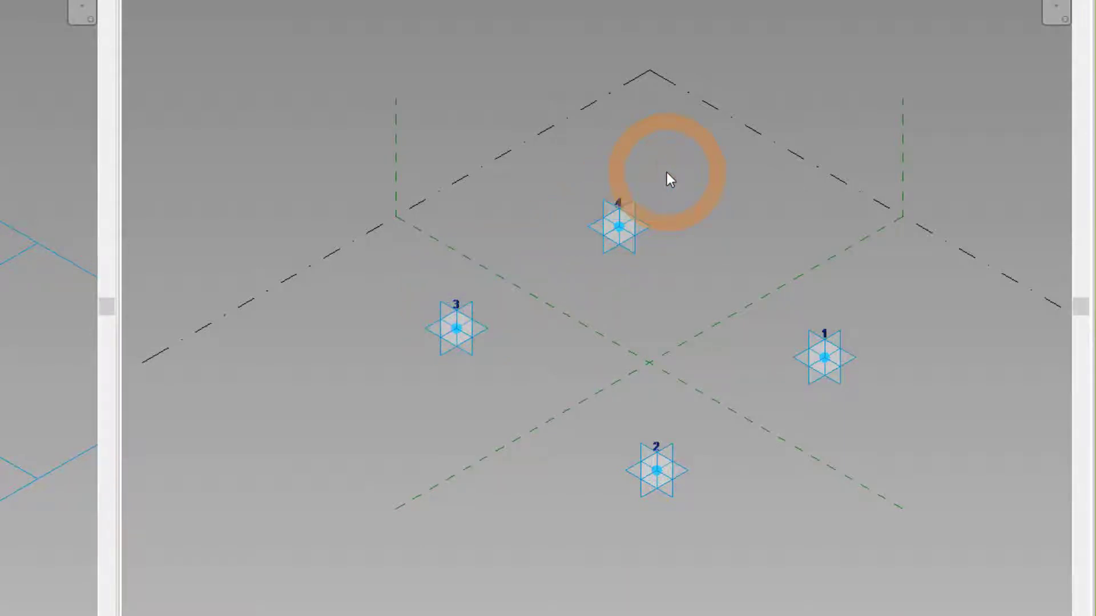
left_click(655, 447)
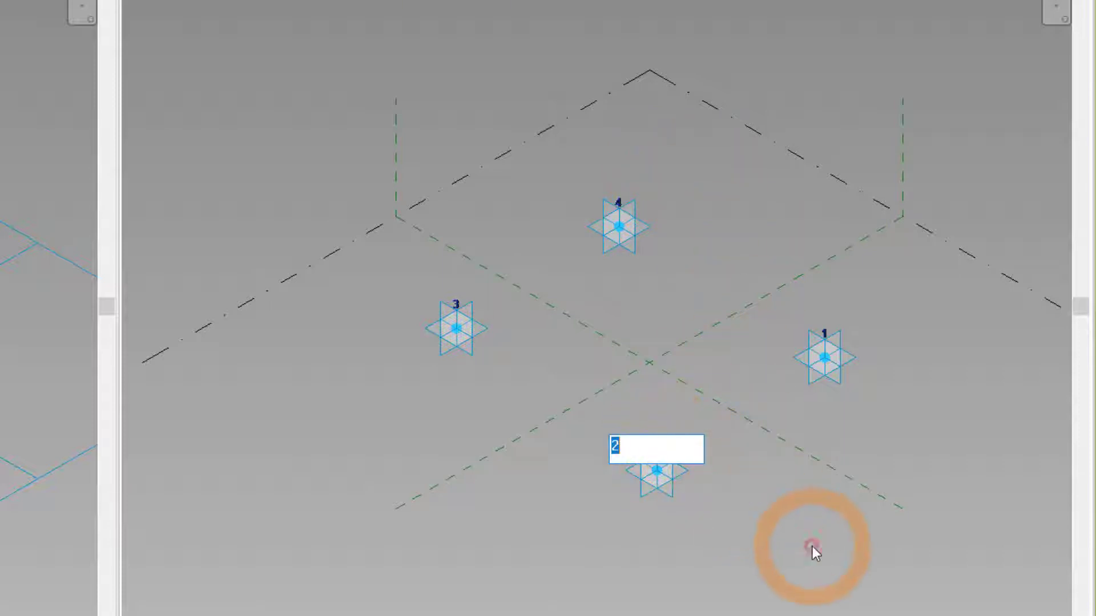
type("1")
key("Return")
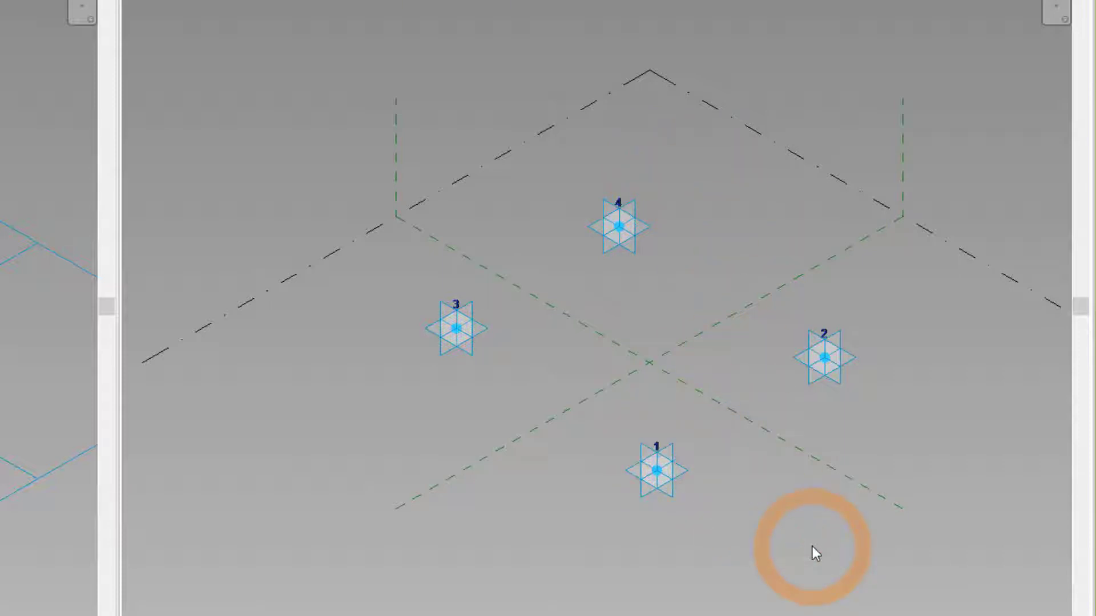
Restore the clockwise numbering of the adaptive points, setting point 3 to 1, the rear point to 2 and the remaining side point to 3
left_click(457, 305)
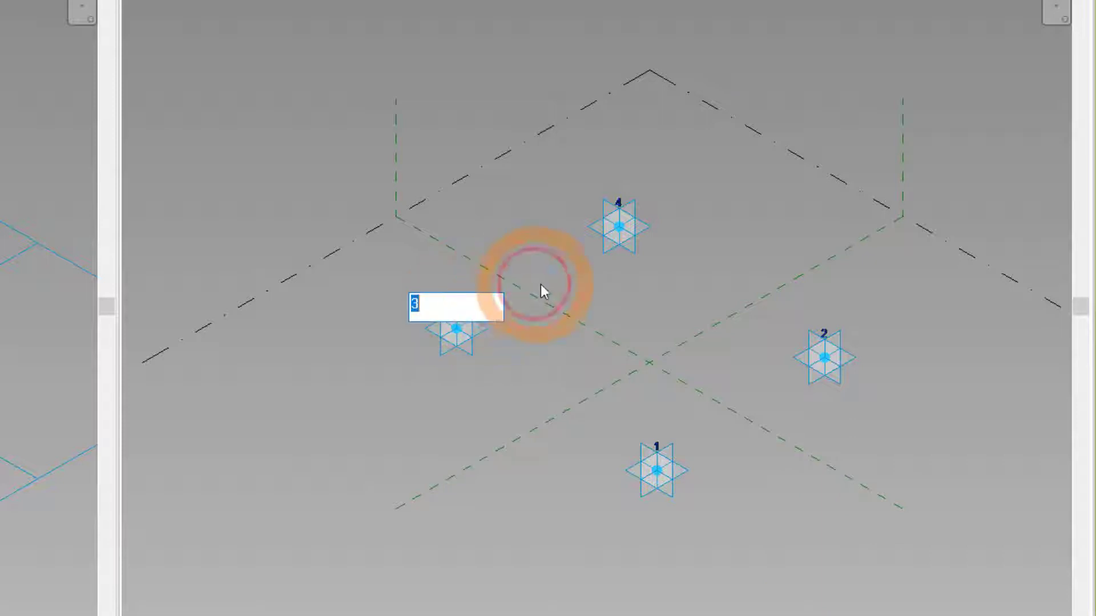
type("1")
left_click(656, 206)
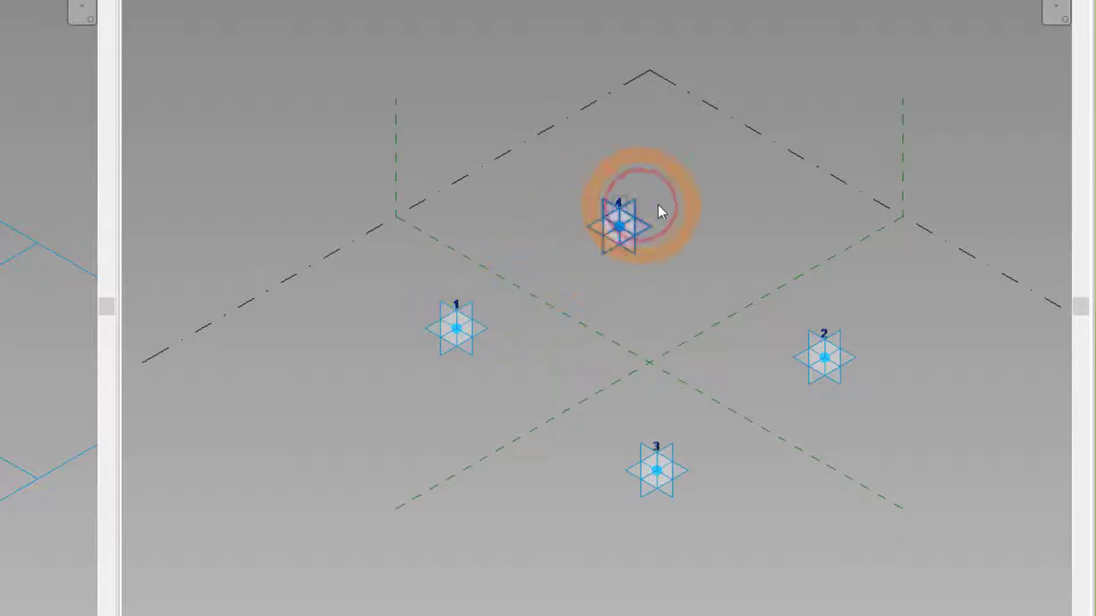
left_click(617, 203)
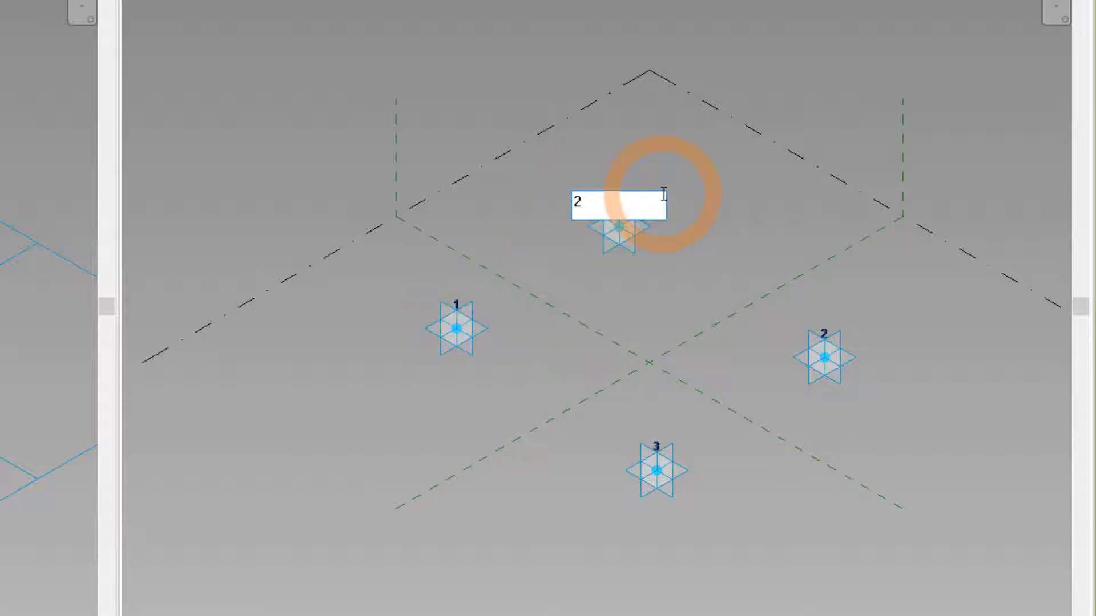
type("2")
left_click(835, 328)
left_click(830, 329)
type("3")
left_click(924, 314)
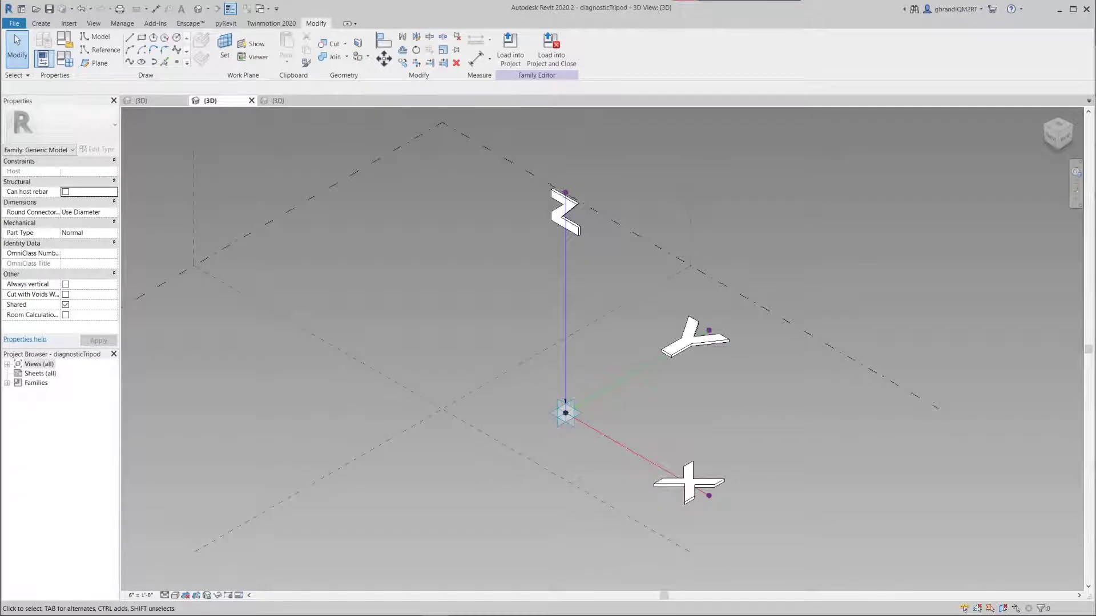
Turn on 3D Snapping and draw a straight model line from adaptive point 1 to adaptive point 2
left_click(344, 88)
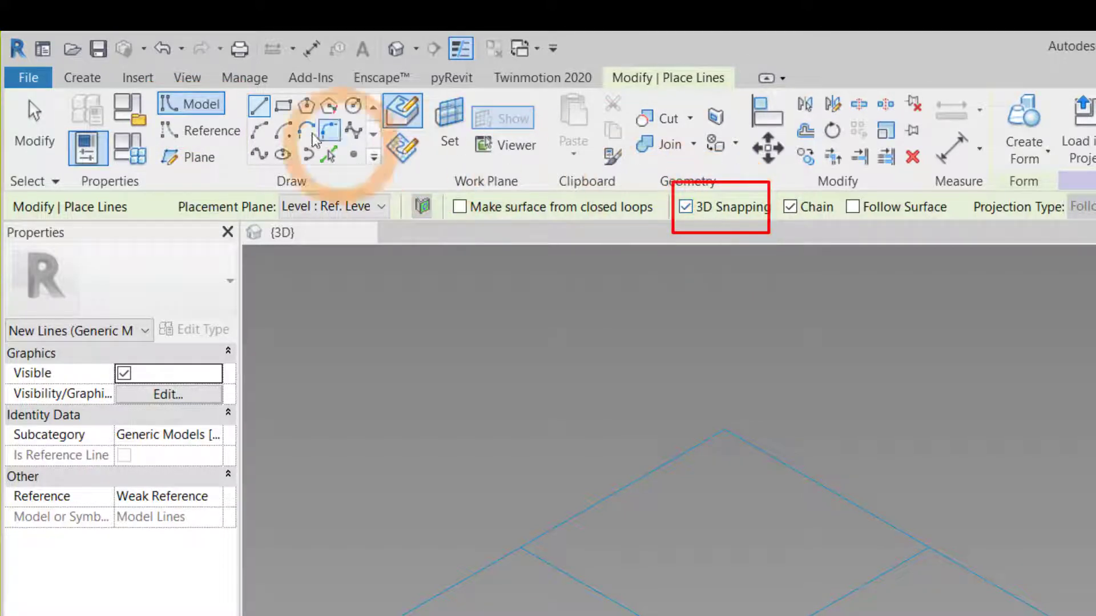
left_click(206, 131)
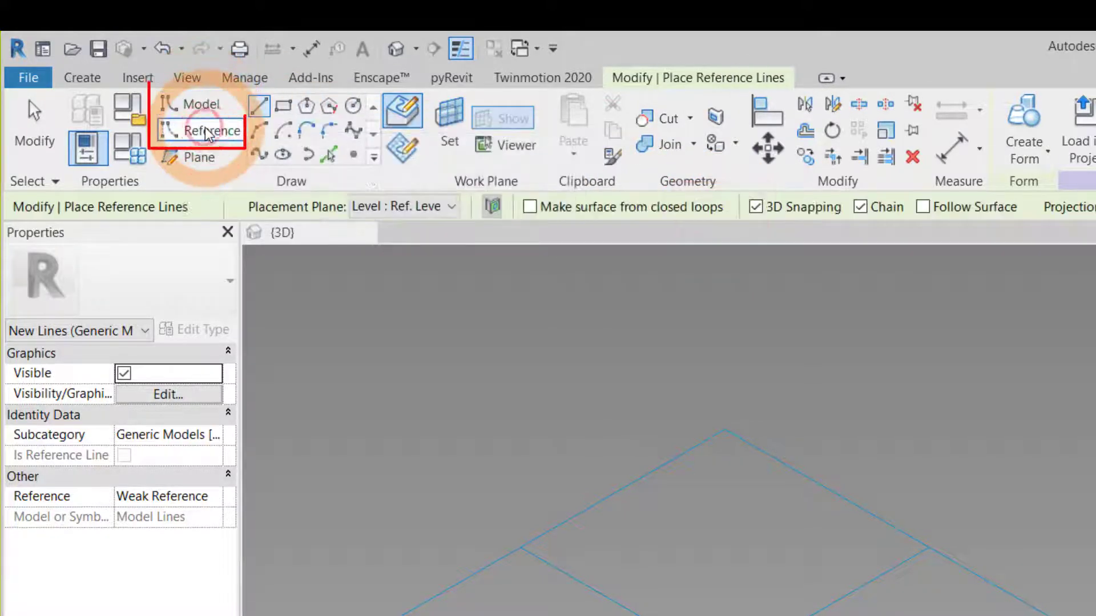
left_click(201, 107)
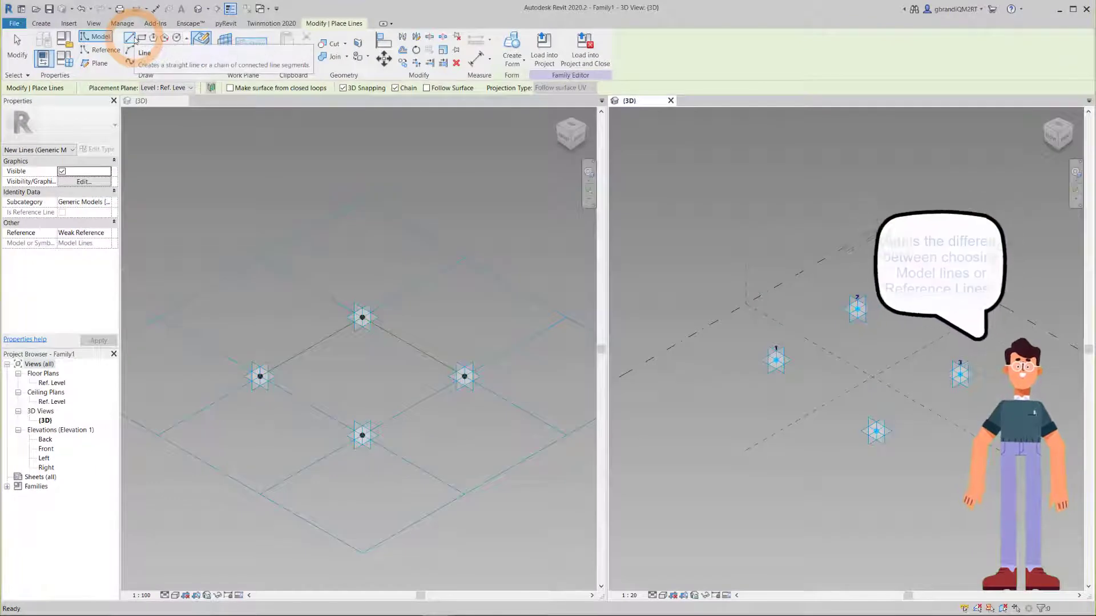
left_click(775, 360)
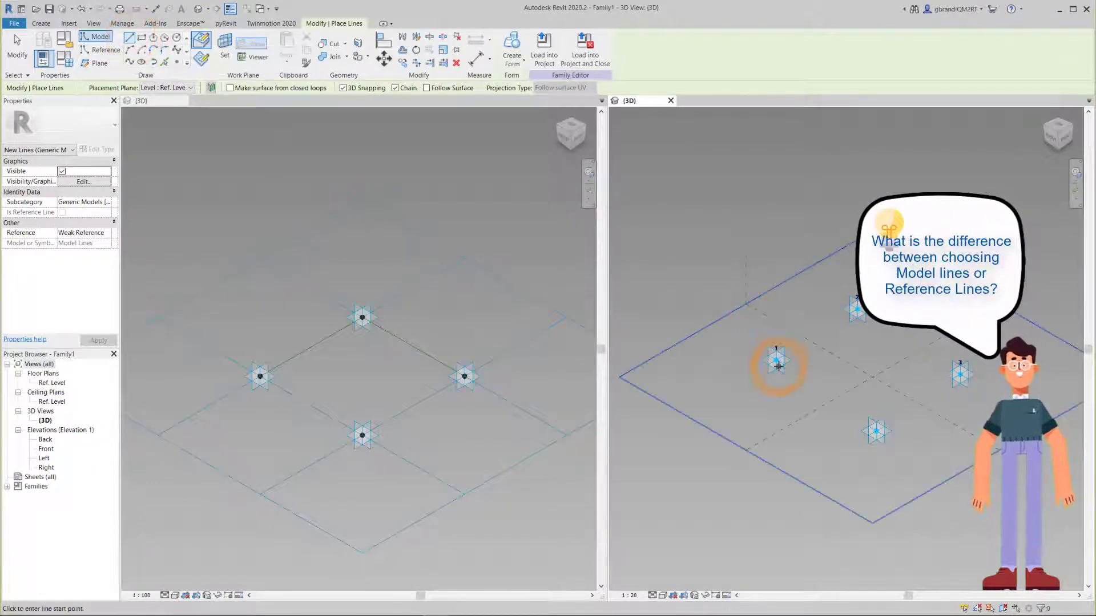
left_click(857, 309)
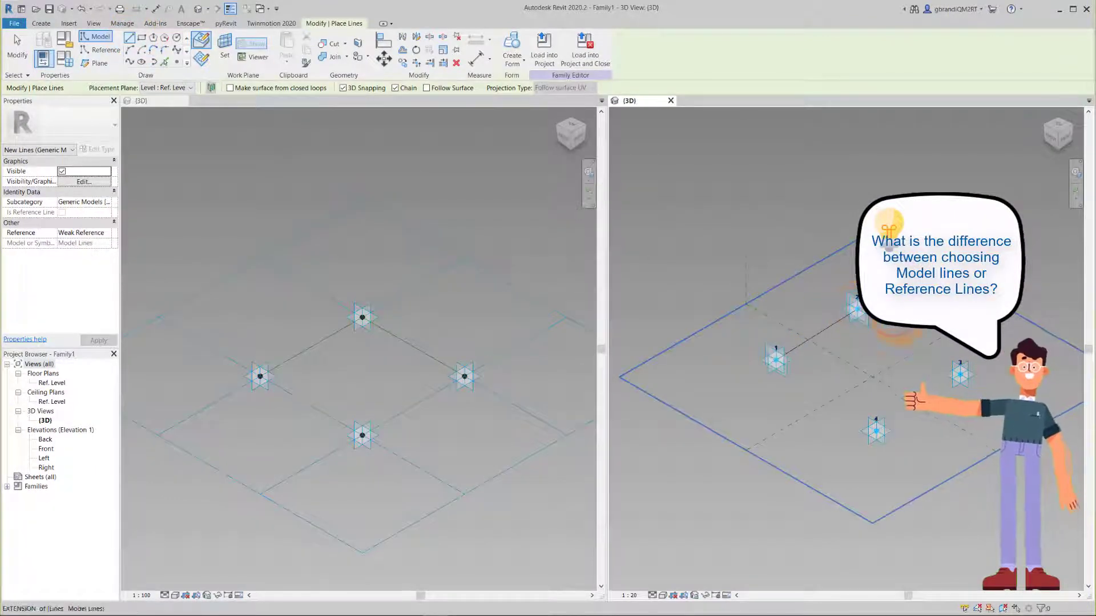
right_click(929, 342)
left_click(950, 349)
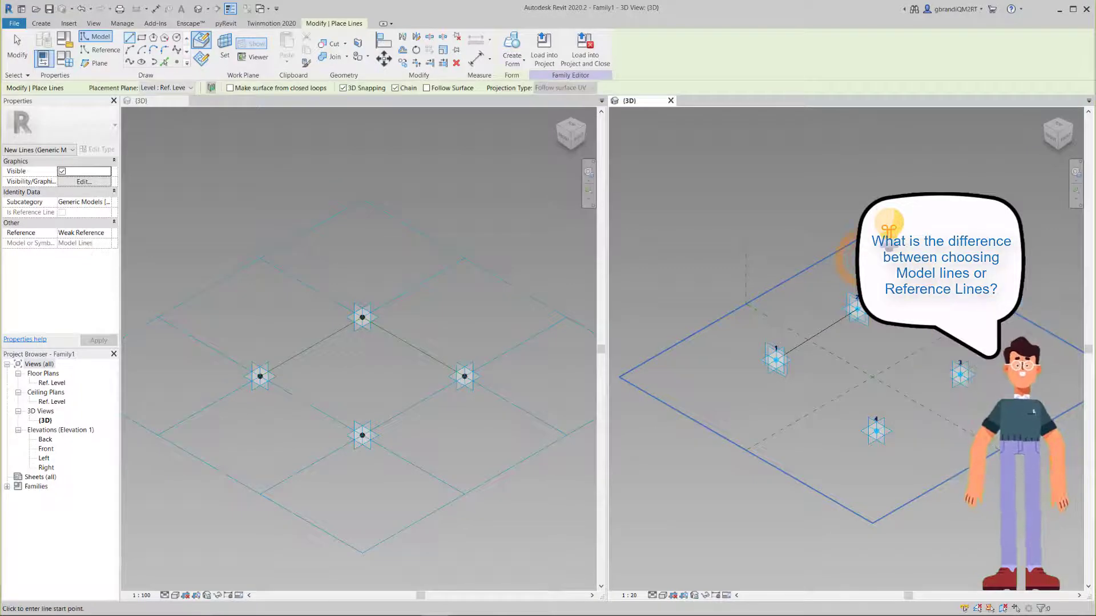
left_click(781, 256)
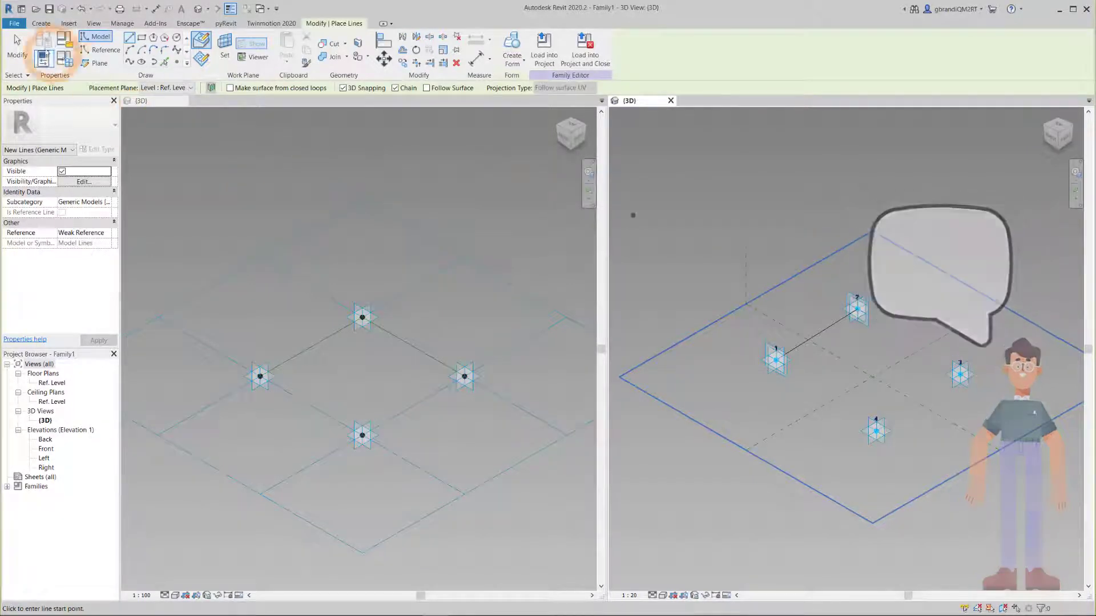
Draw a reference line from adaptive point 2 to adaptive point 3
left_click(104, 51)
left_click(865, 334)
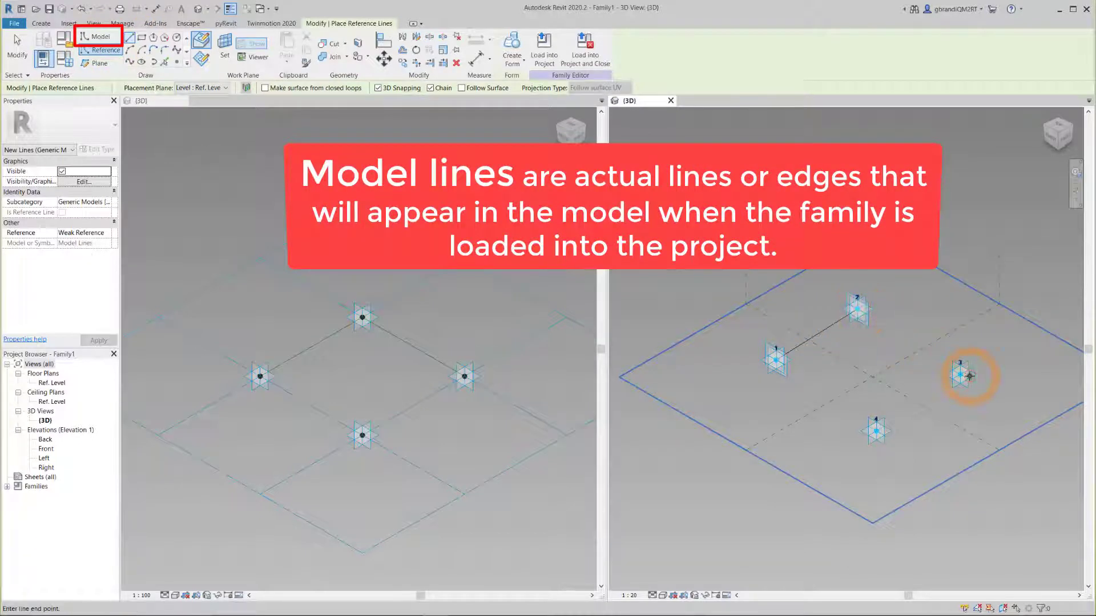
left_click(961, 375)
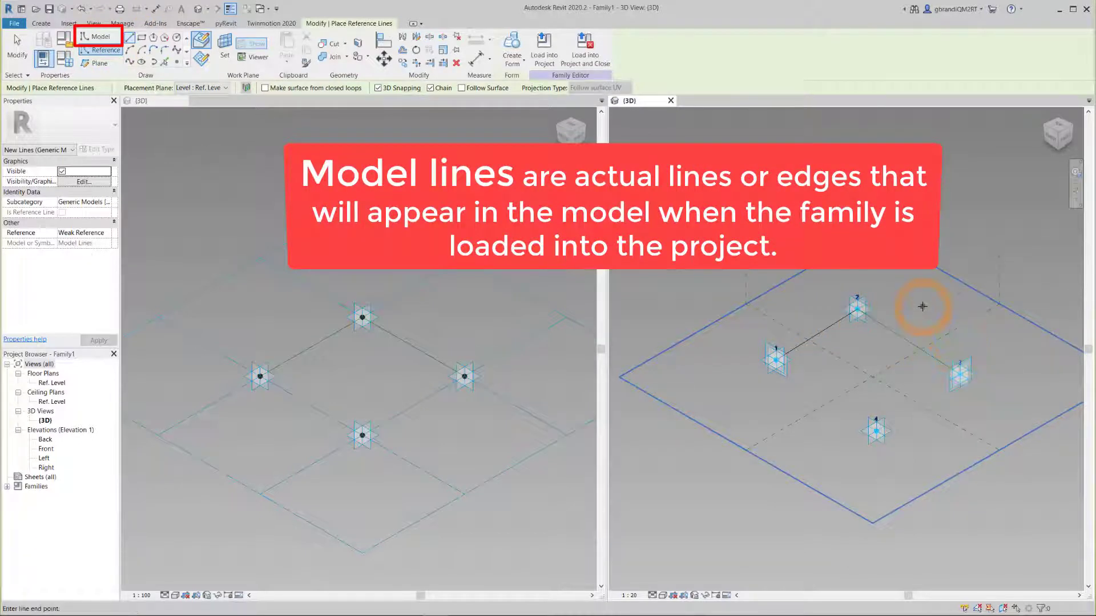
key("Escape")
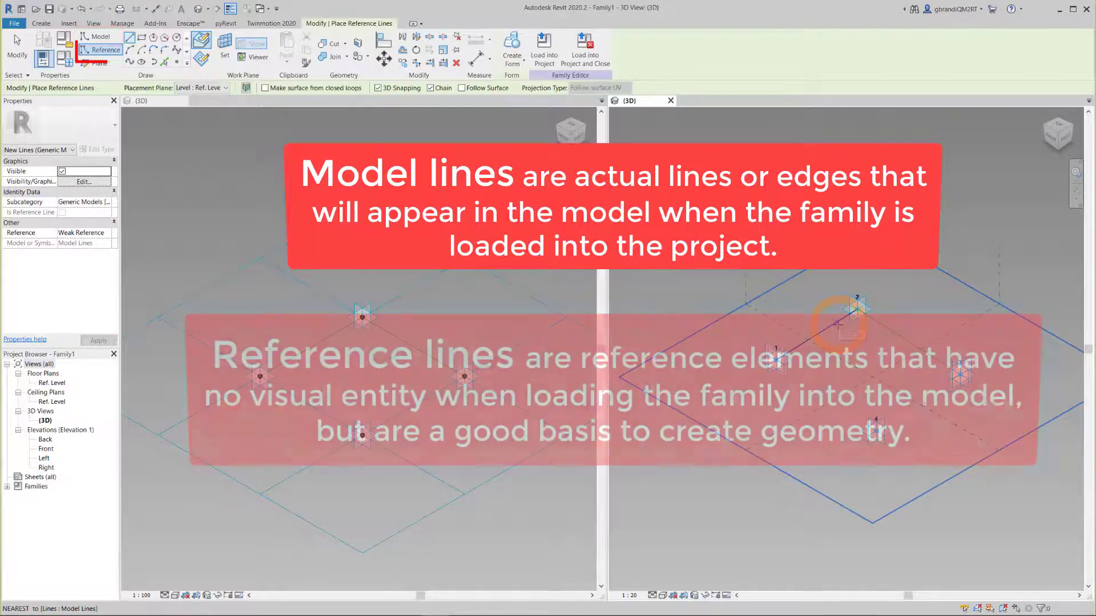
key("Escape")
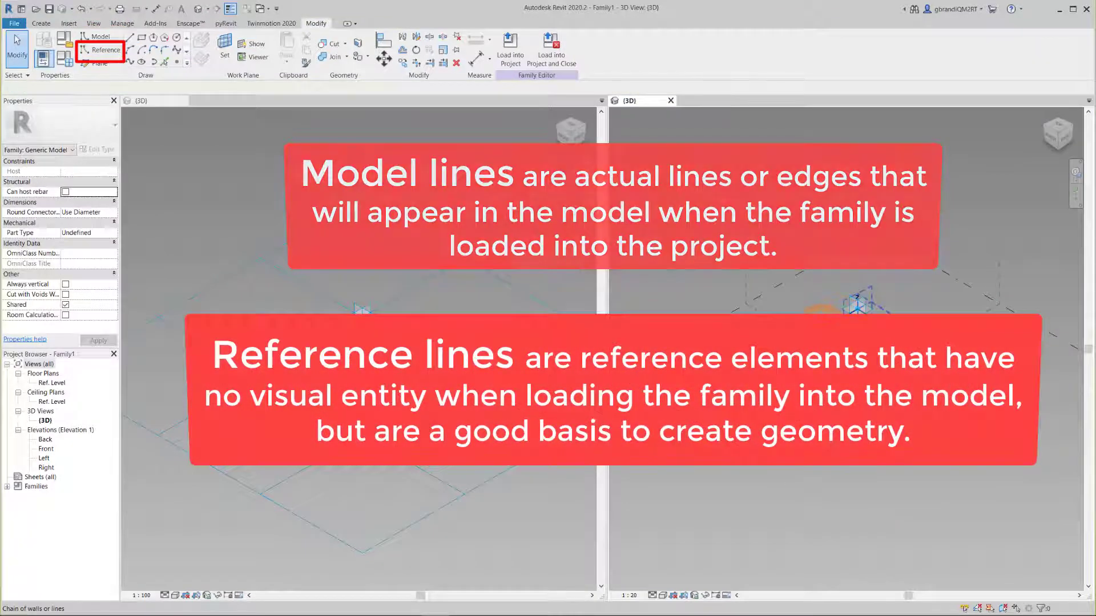
Delete the model line between points 1 and 2 together with the reference line between points 2 and 3
left_click(820, 325)
left_click(891, 337, "ctrl")
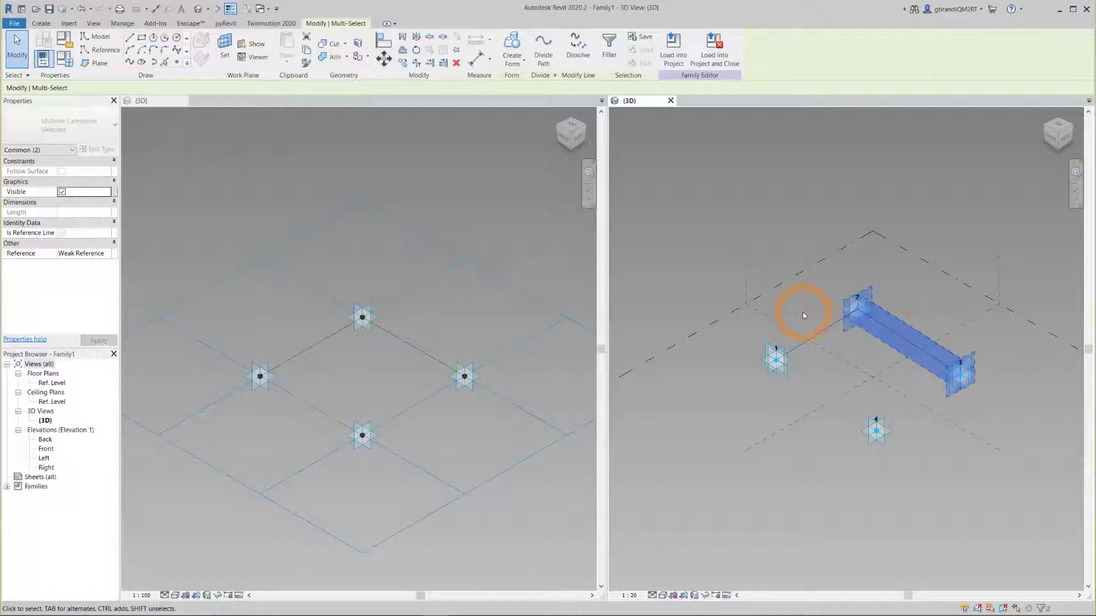
key("Delete")
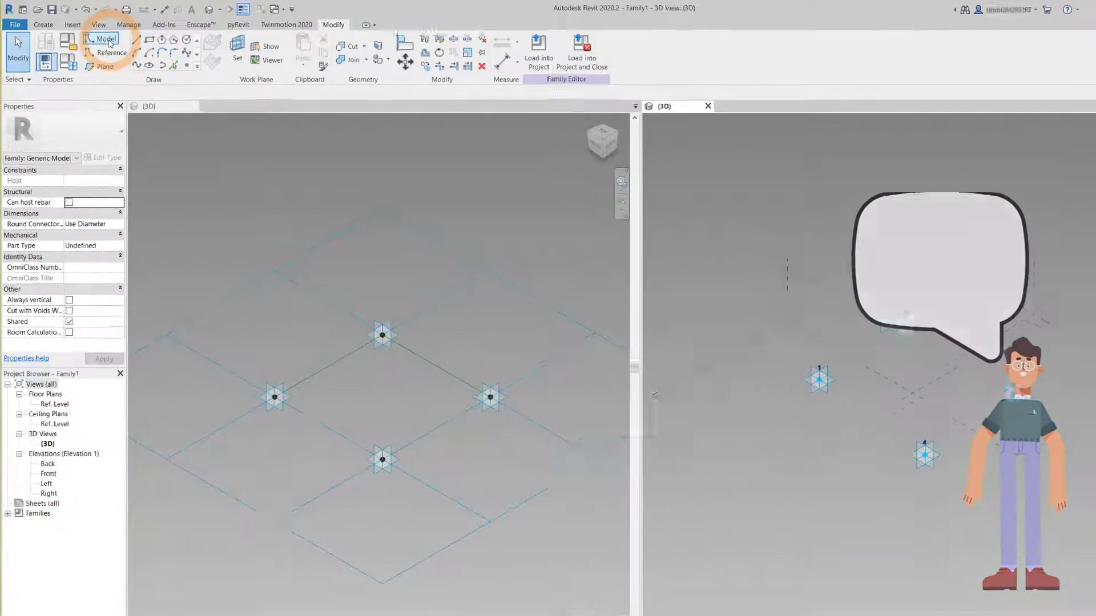
Draw a closed loop of straight model lines through adaptive points 1, 2, 3 and 4
left_click(106, 41)
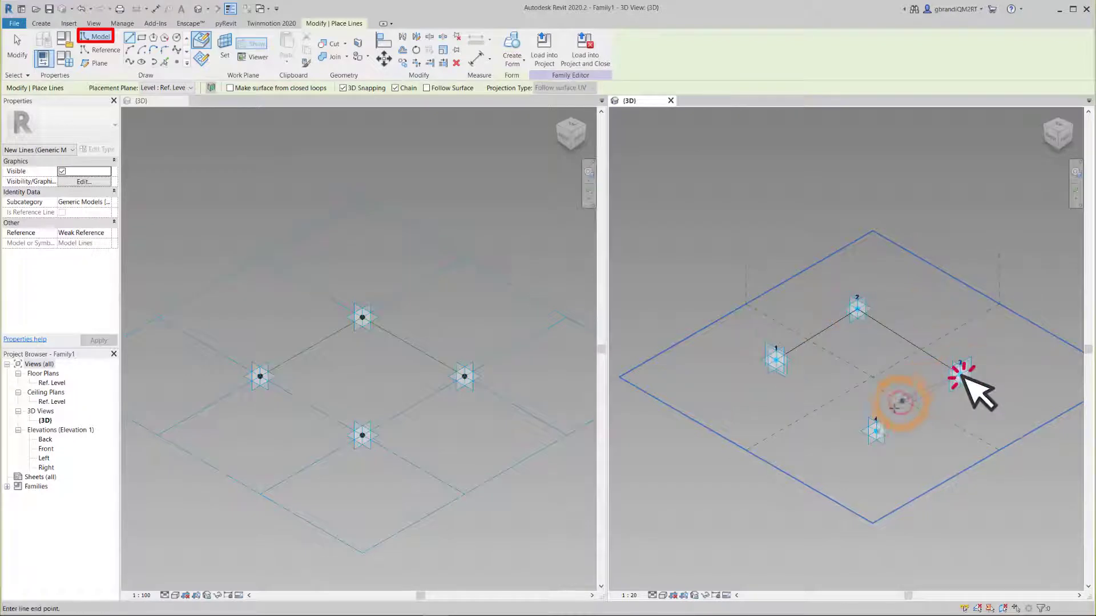
left_click(876, 430)
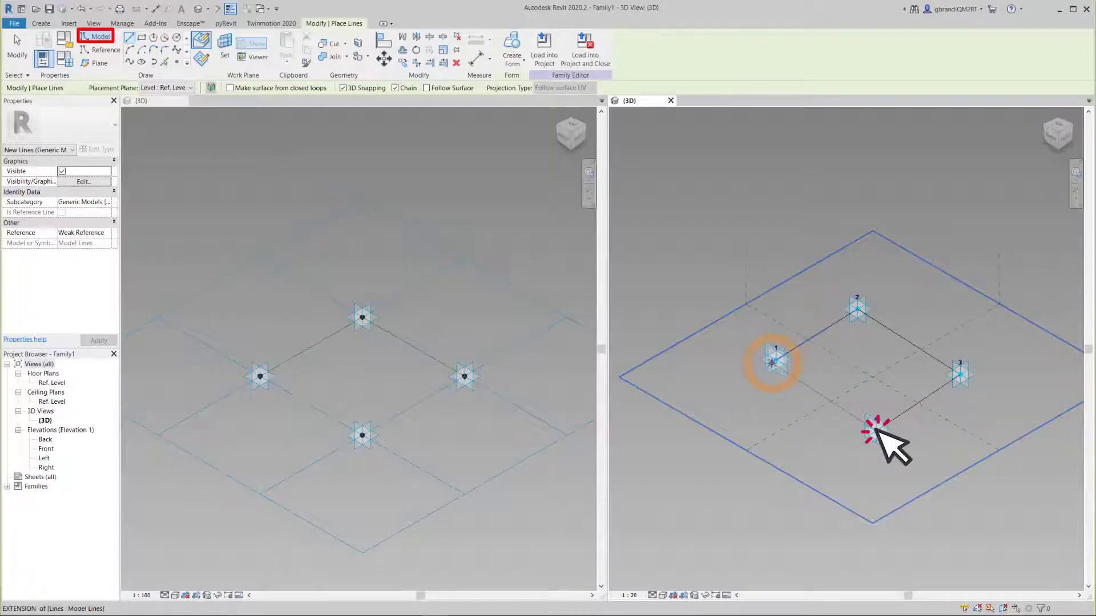
right_click(813, 296)
left_click(829, 300)
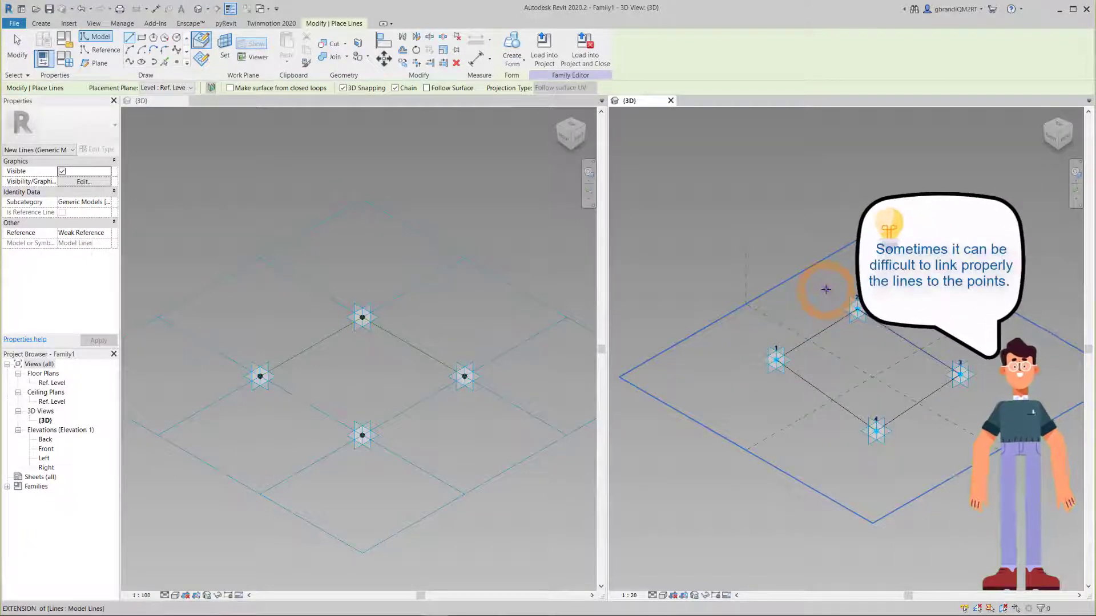
key("Escape")
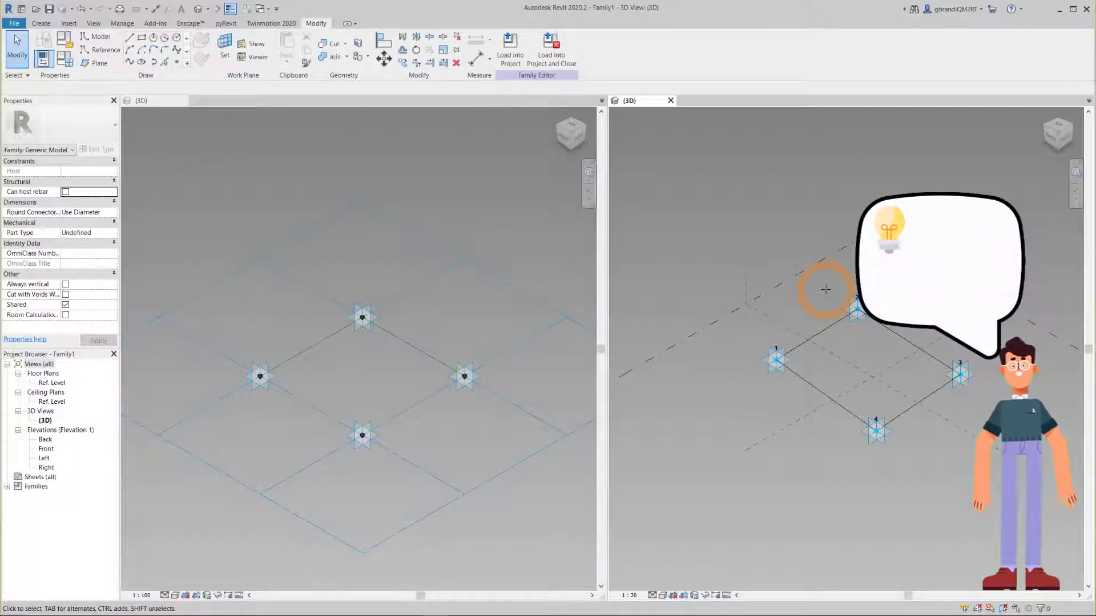
Select the whole chain of model lines around the four adaptive points and delete it
left_click(839, 320)
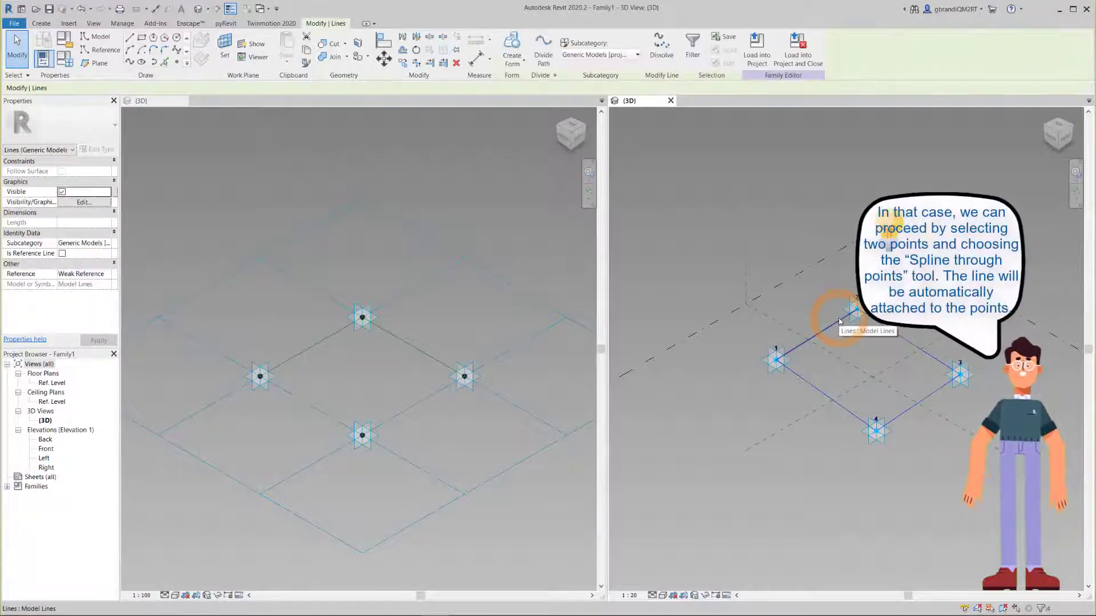
key("Tab")
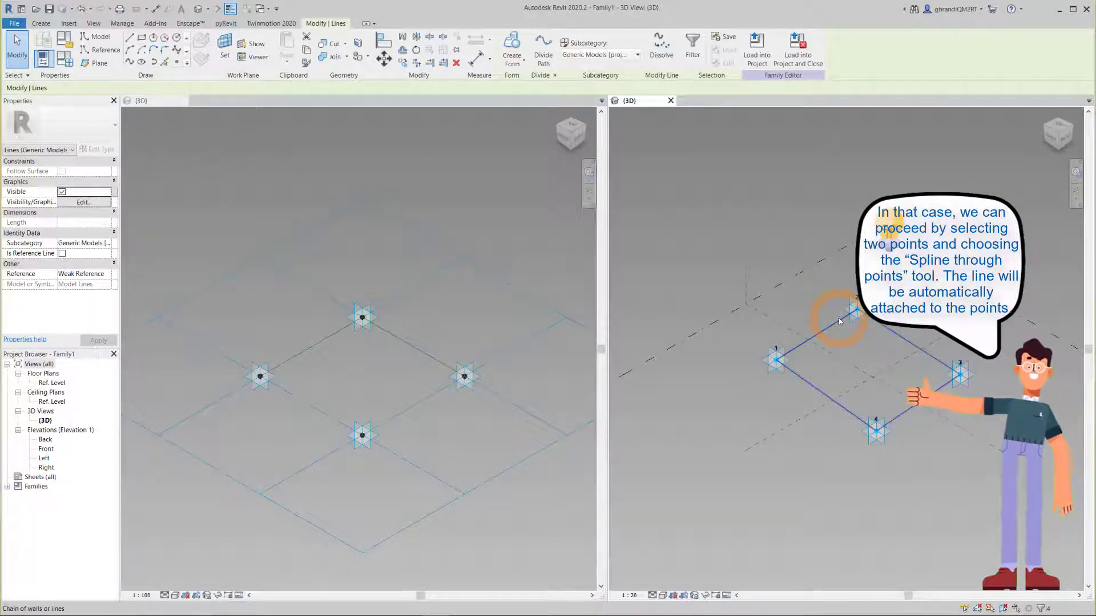
key("Delete")
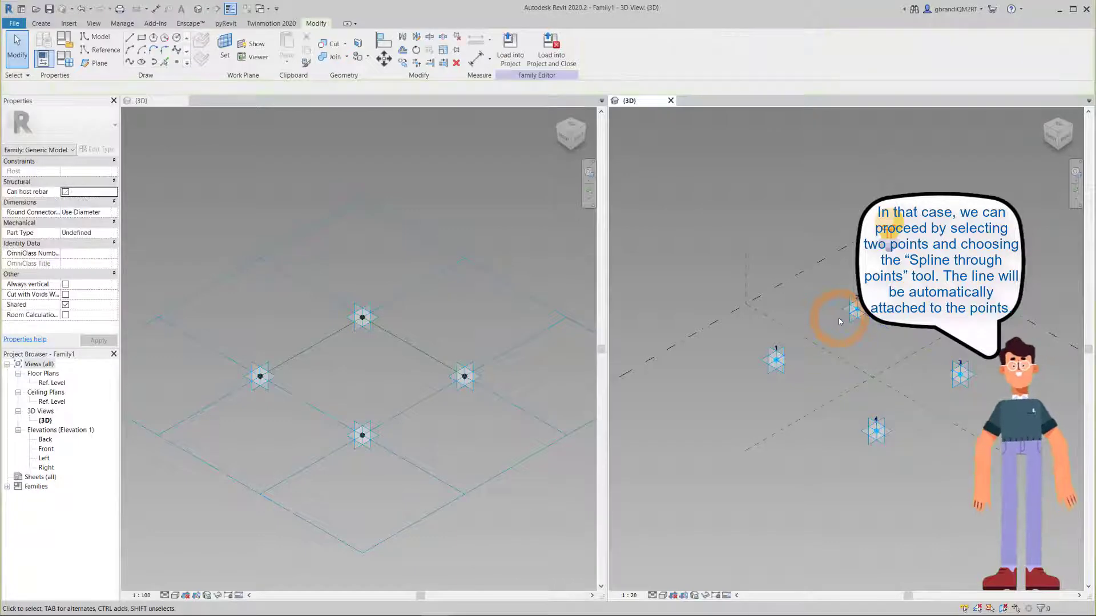
Connect adaptive points 1 and 2, and points 2 and 3, with straight model lines made with Spline Through Points
left_click(776, 360)
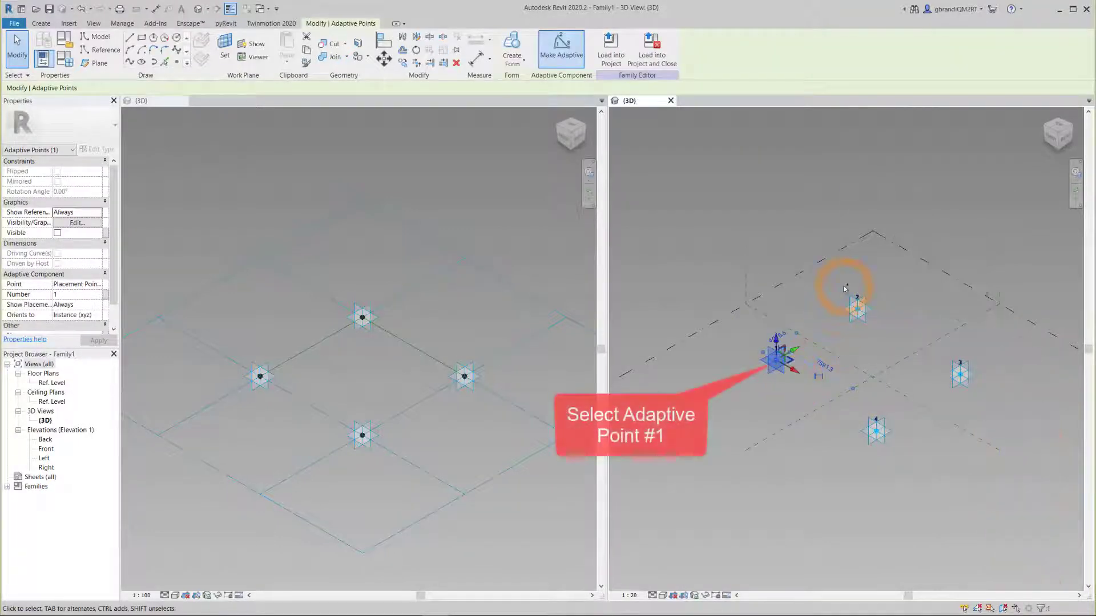
left_click(884, 322, "ctrl")
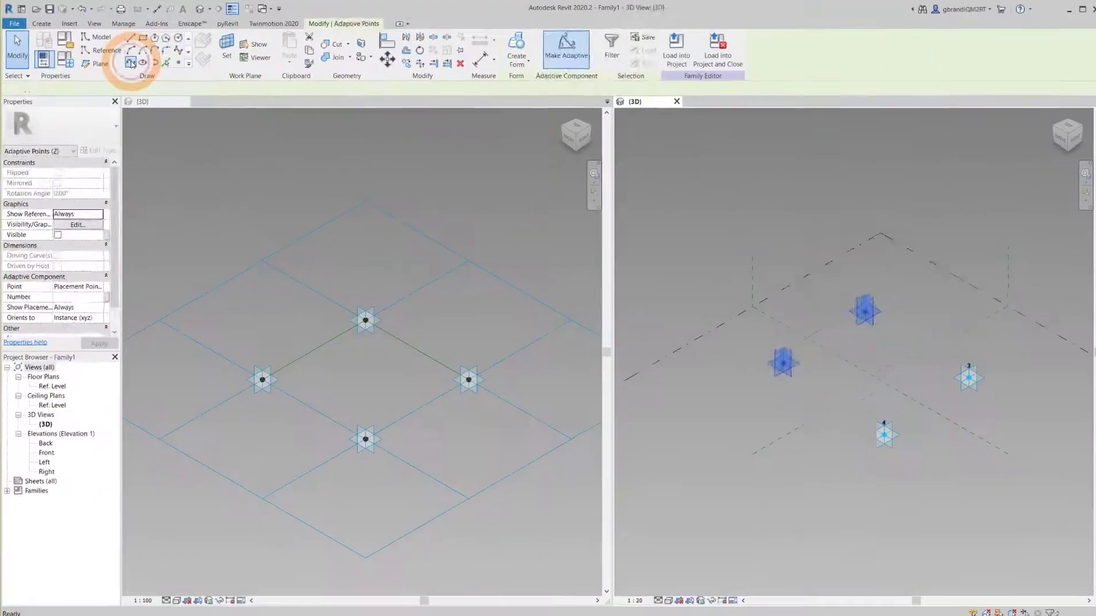
left_click(260, 126)
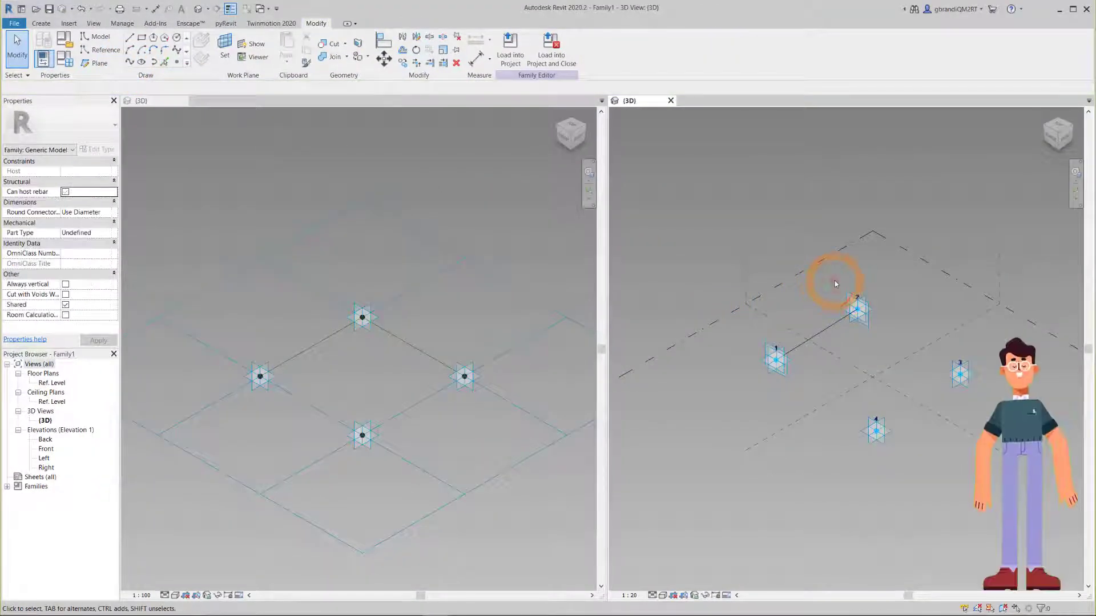
left_click(857, 308)
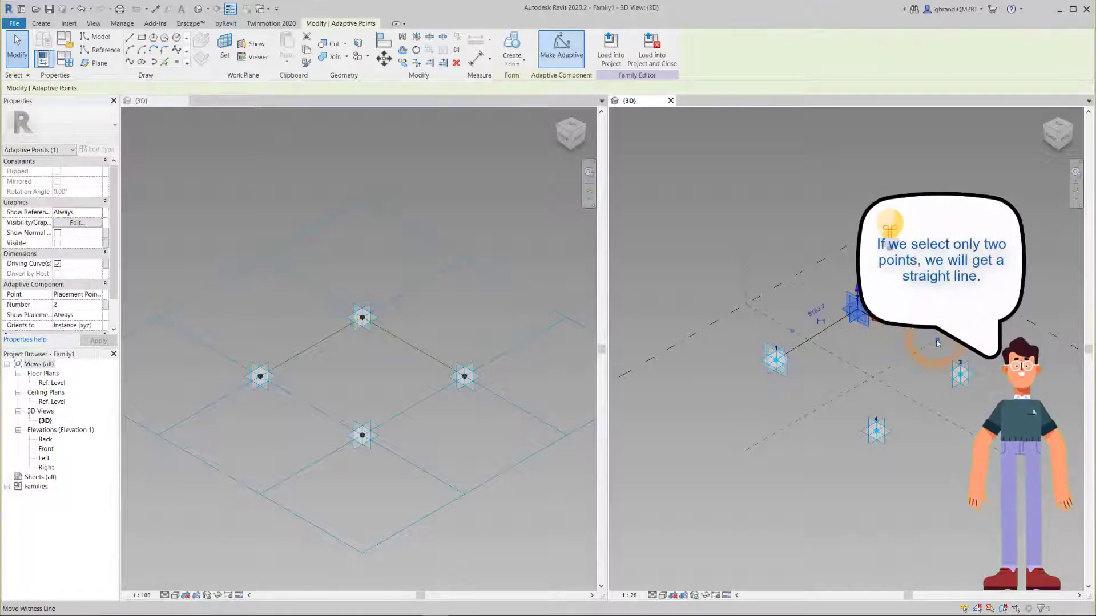
left_click(949, 362, "ctrl")
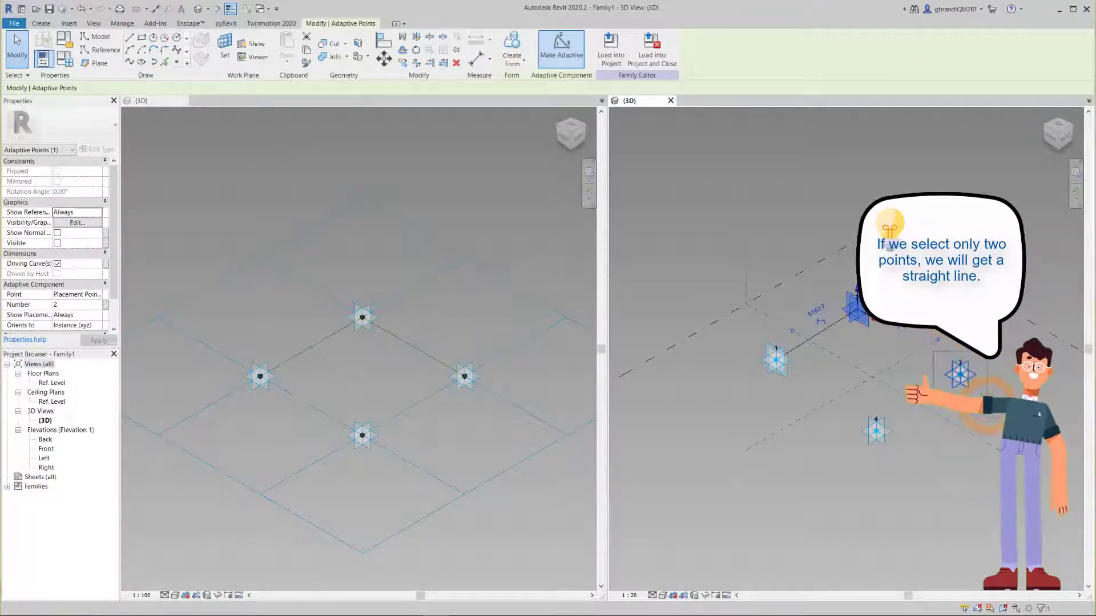
left_click(130, 61)
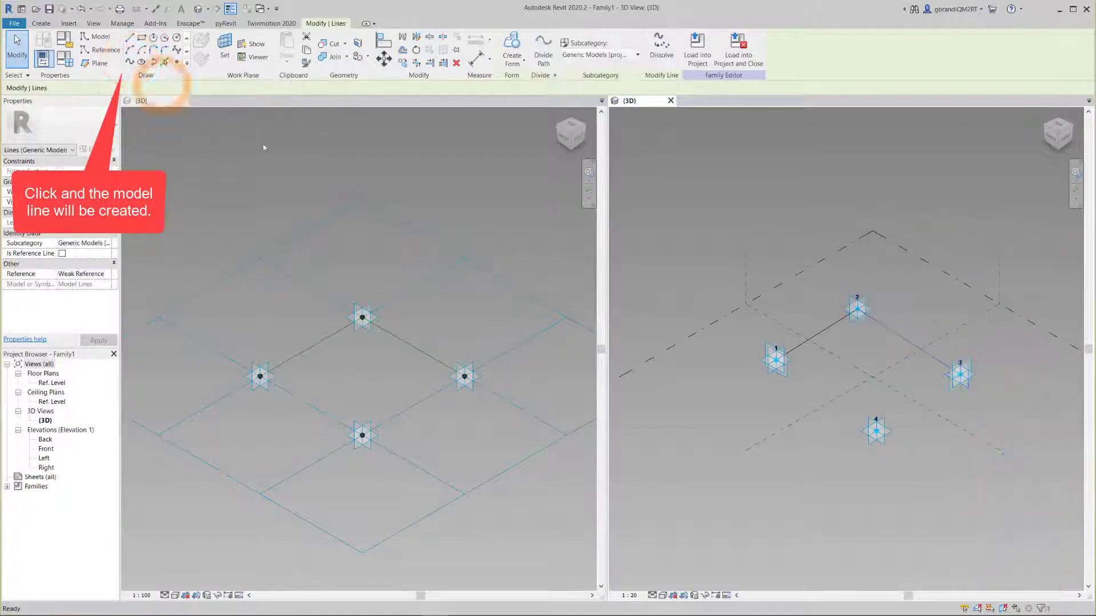
left_click(948, 350)
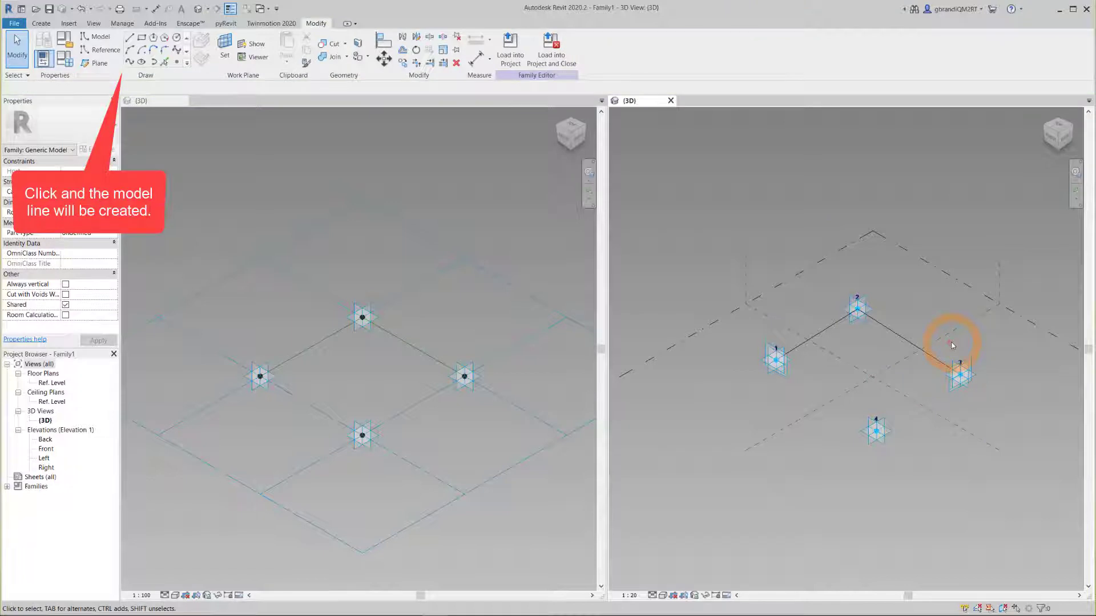
Connect adaptive points 3 and 4, and points 4 and 1, with Spline Through Points model lines to close the loop
left_click(983, 393)
left_click(876, 431, "ctrl")
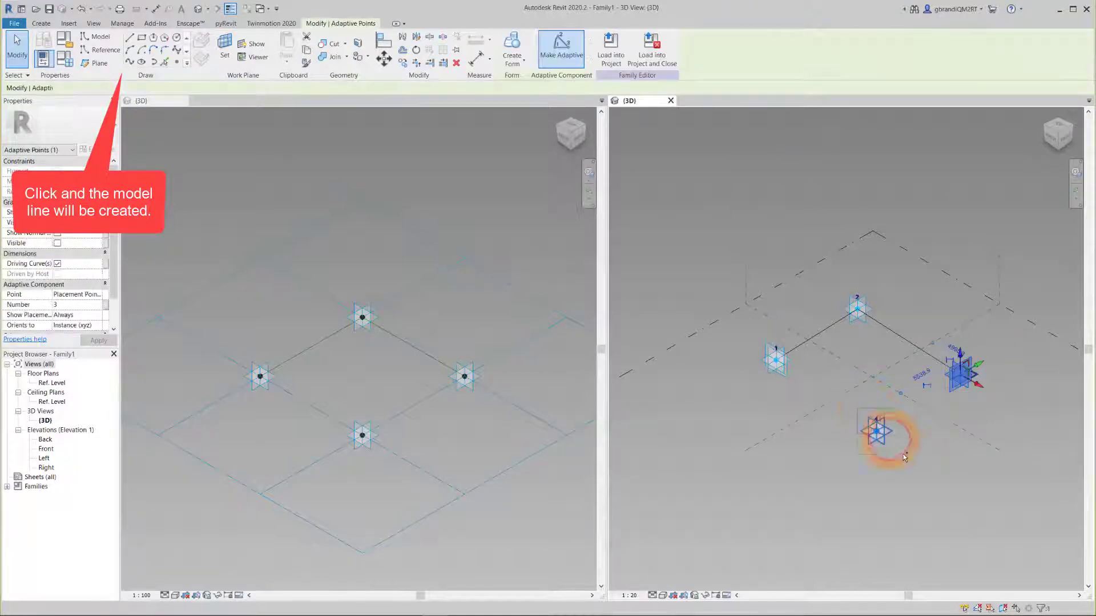
left_click(131, 62)
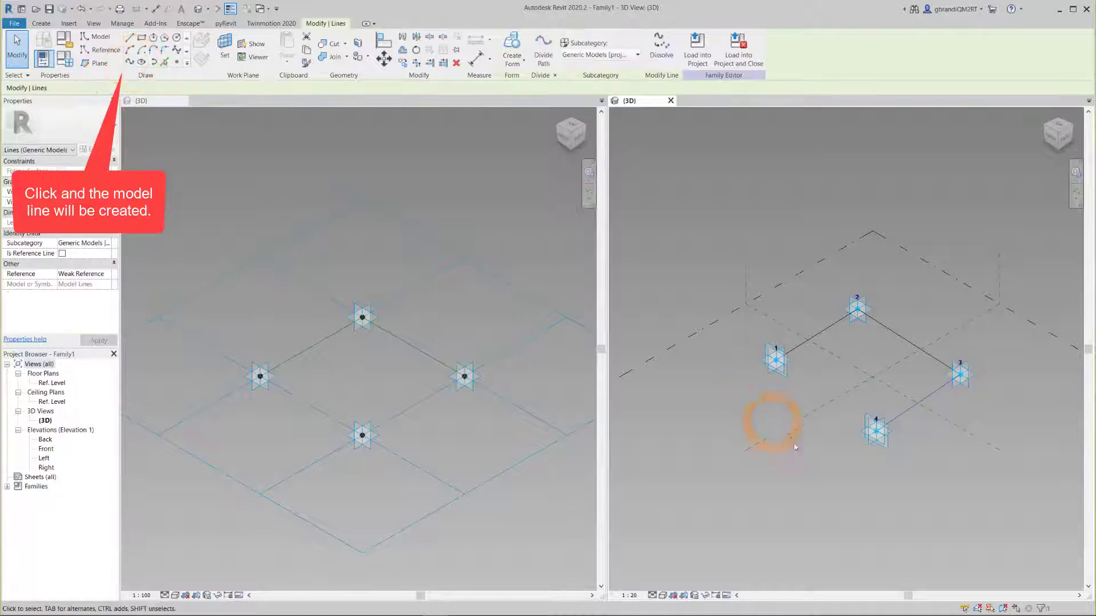
left_click(845, 491)
left_click(877, 431, "ctrl")
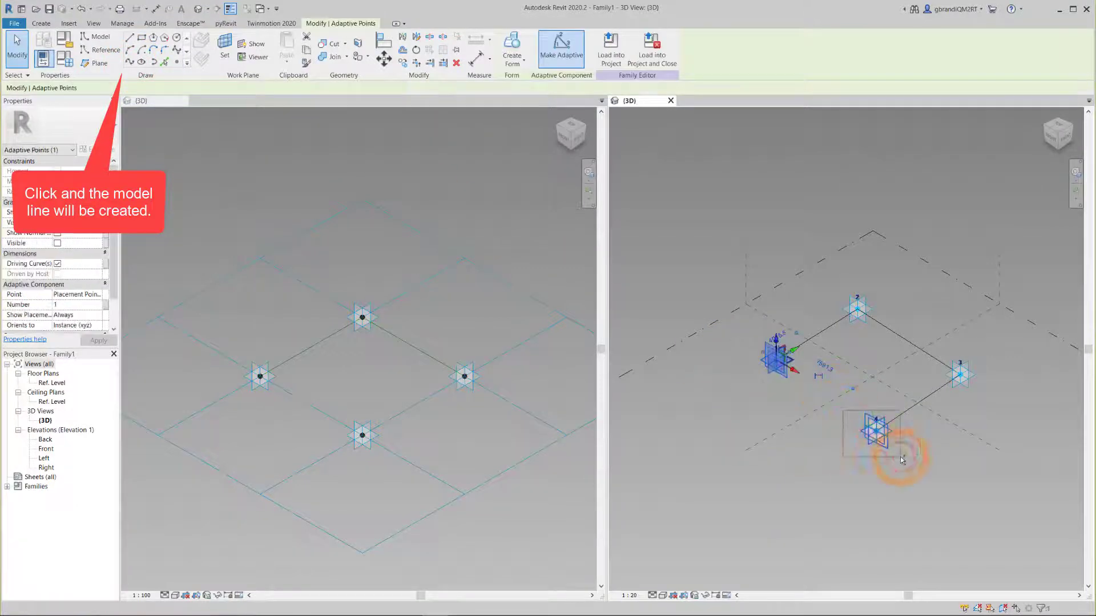
left_click(131, 63)
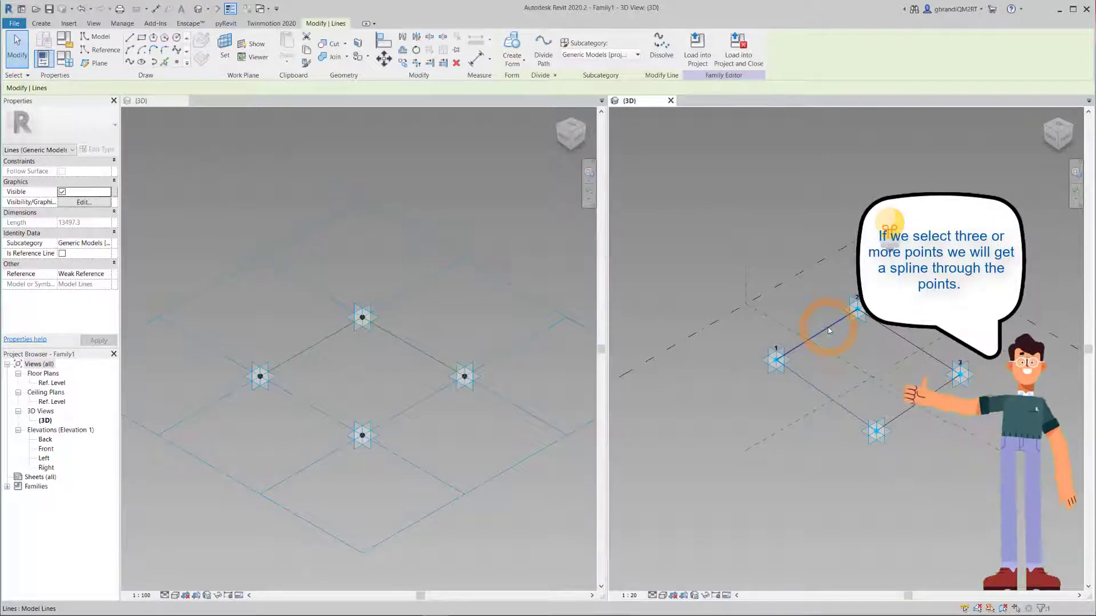
Delete the four connecting lines and create one curved Spline Through Points model line through adaptive points 1, 2 and 3
key("Tab")
key("Delete")
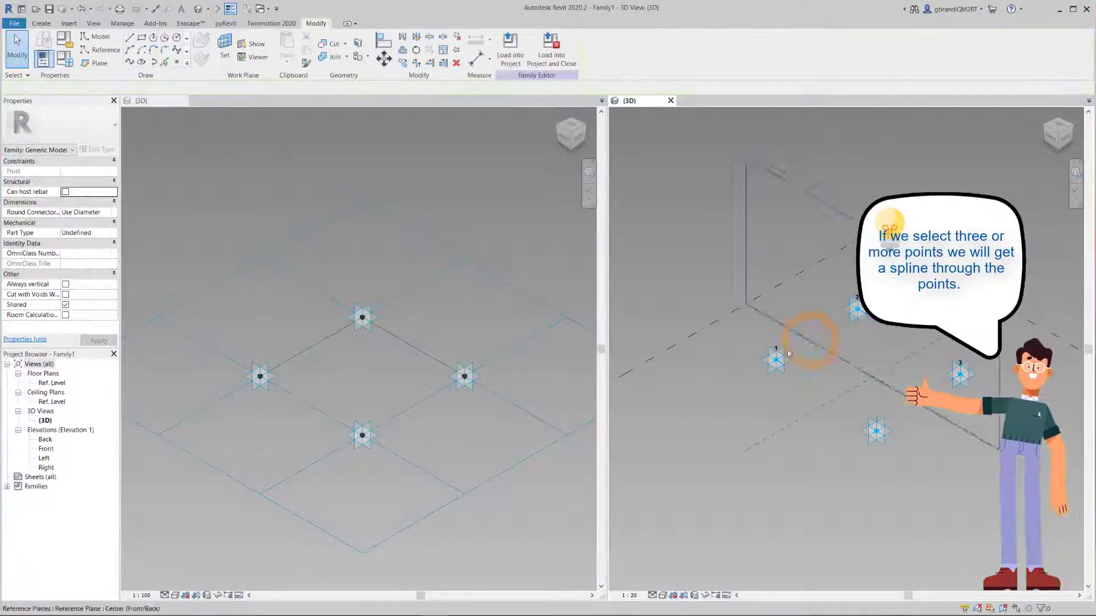
left_click_drag(742, 346, 816, 338)
left_click_drag(742, 325, 827, 396)
left_click_drag(823, 296, 904, 332, "ctrl")
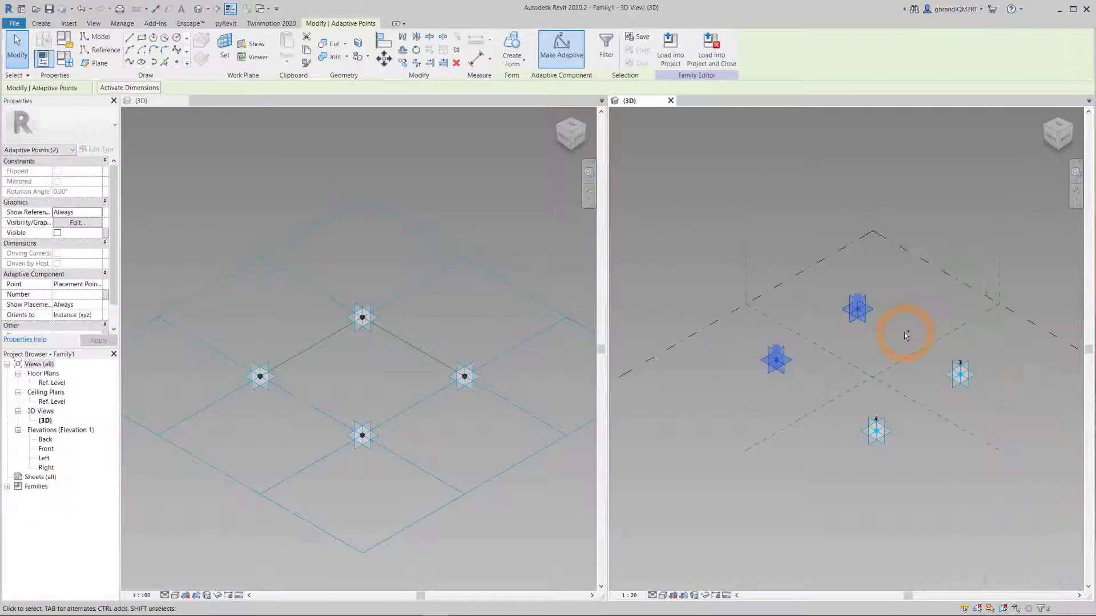
left_click_drag(949, 363, 1006, 406, "ctrl")
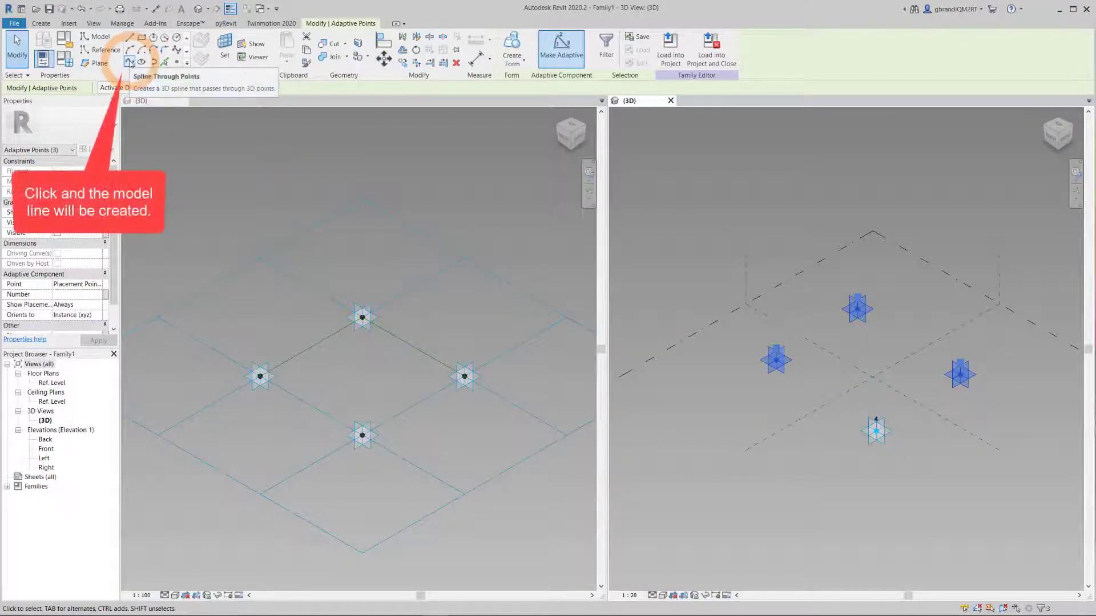
left_click(130, 63)
left_click(919, 404)
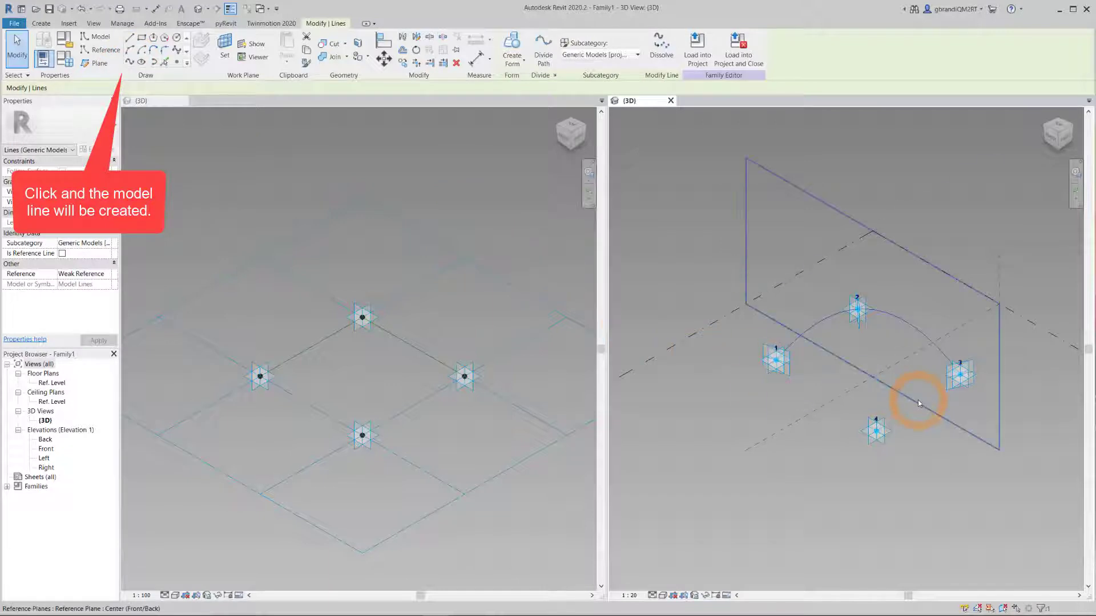
left_click(945, 471)
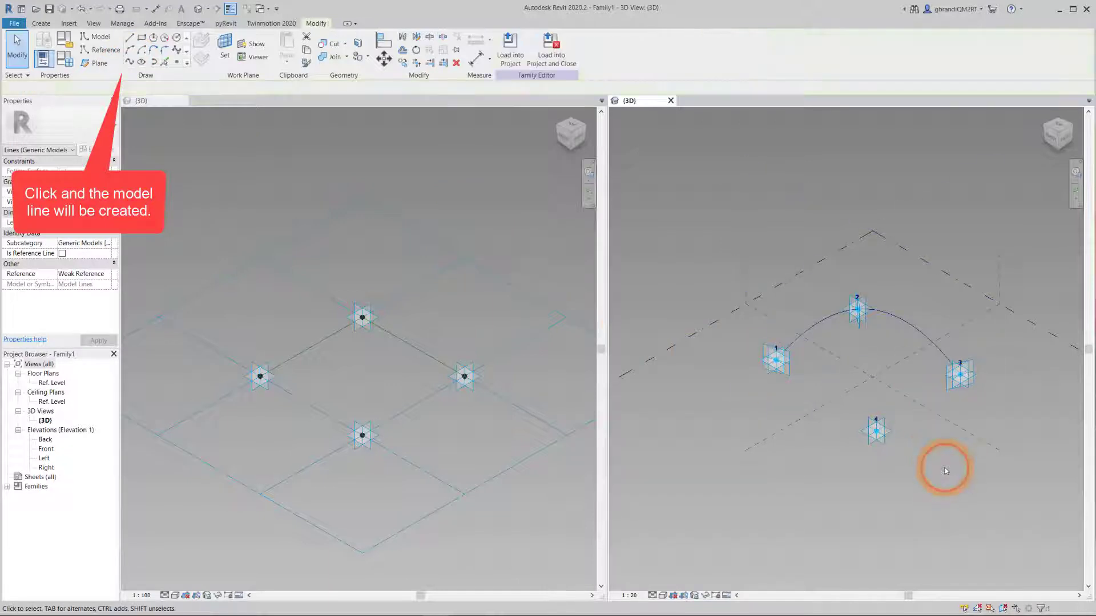
Reshape the spline by moving adaptive point 2 toward the rear and points 1 and 3 outward
left_click(865, 313)
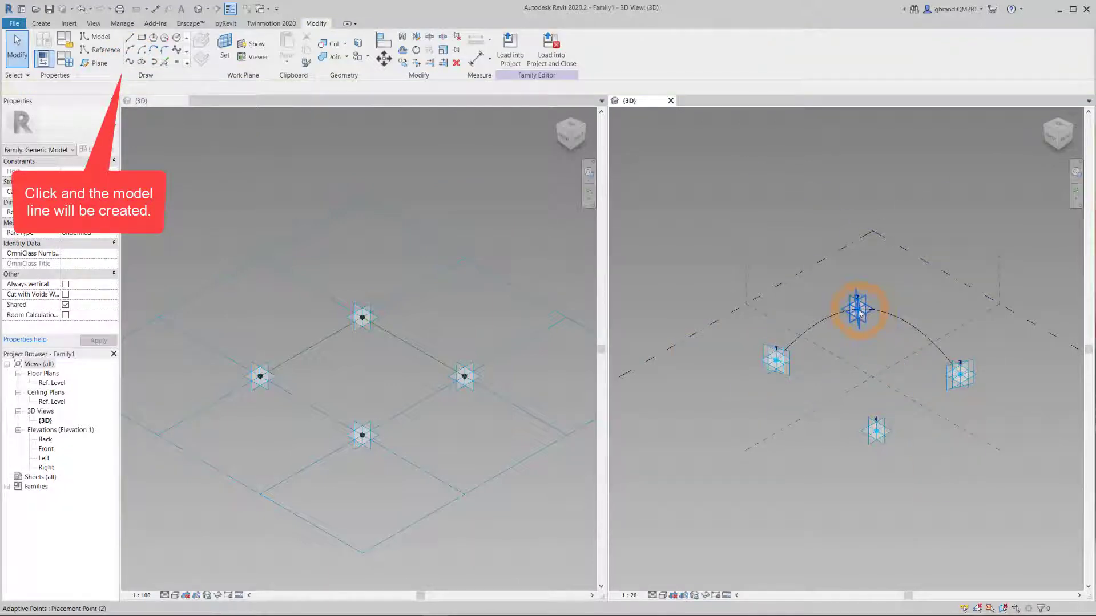
left_click_drag(868, 314, 909, 287)
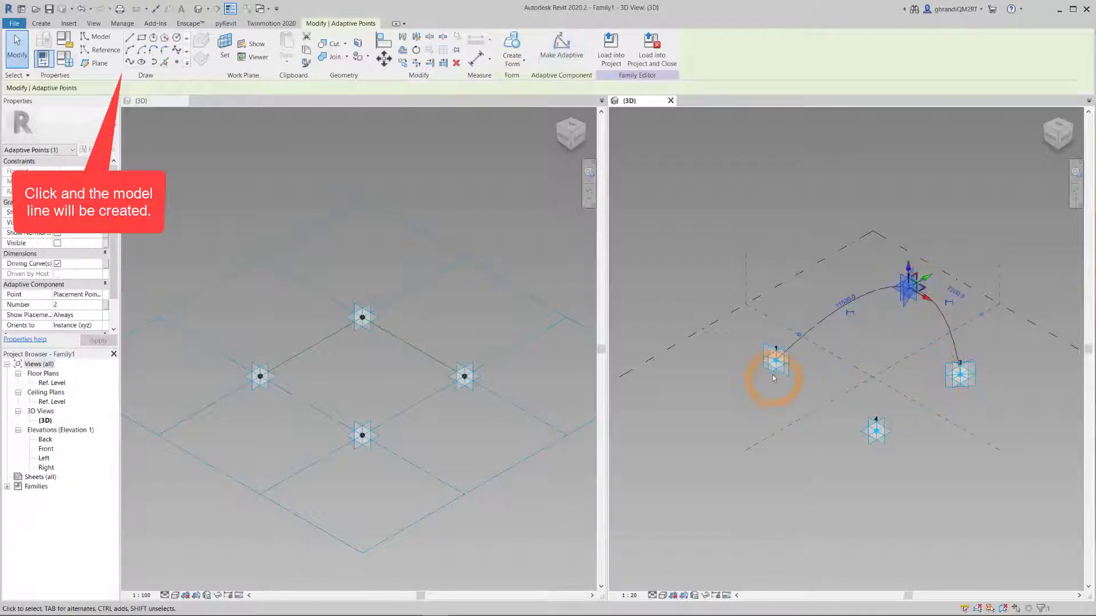
left_click_drag(760, 374, 700, 362)
left_click_drag(971, 378, 1040, 416)
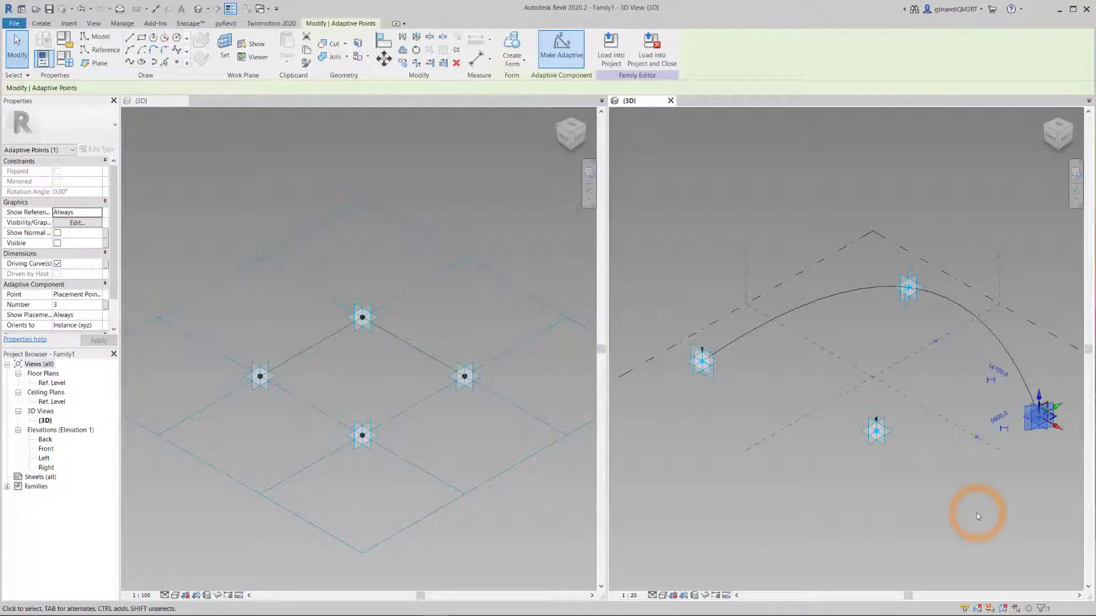
Undo the three adaptive point moves and delete the spline through points 1, 2 and 3
key("ctrl+z")
key("ctrl+z")
key("ctrl+z")
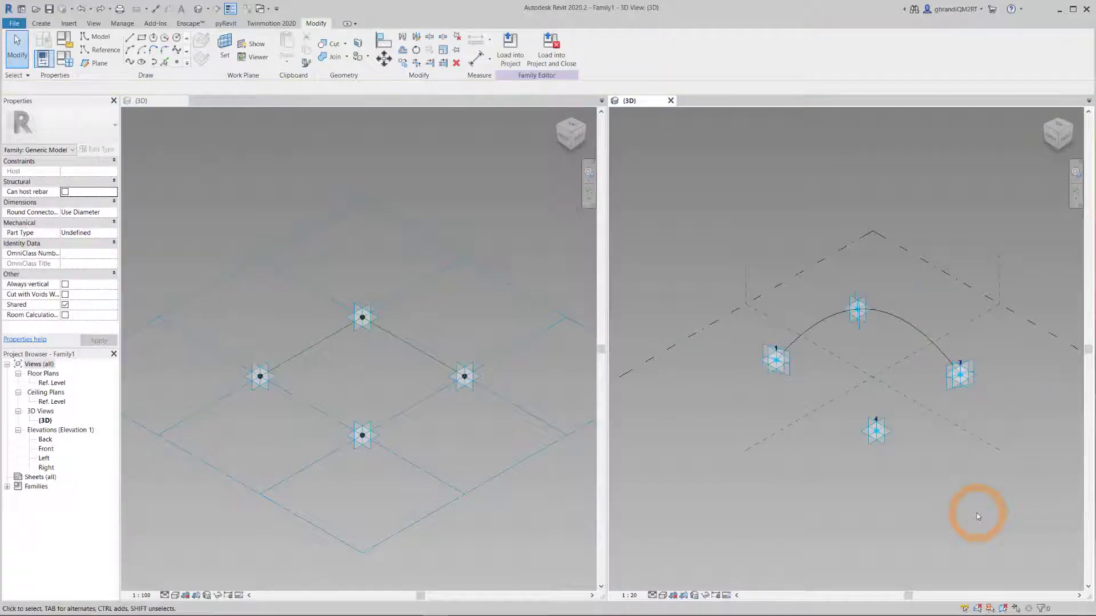
left_click(901, 321)
key("Delete")
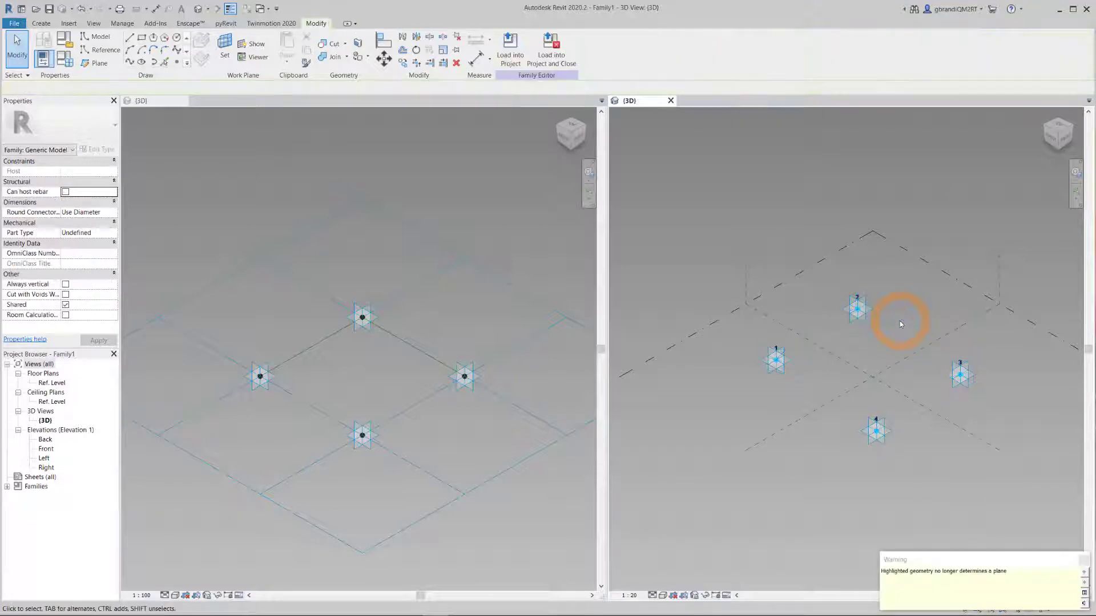
left_click(930, 440)
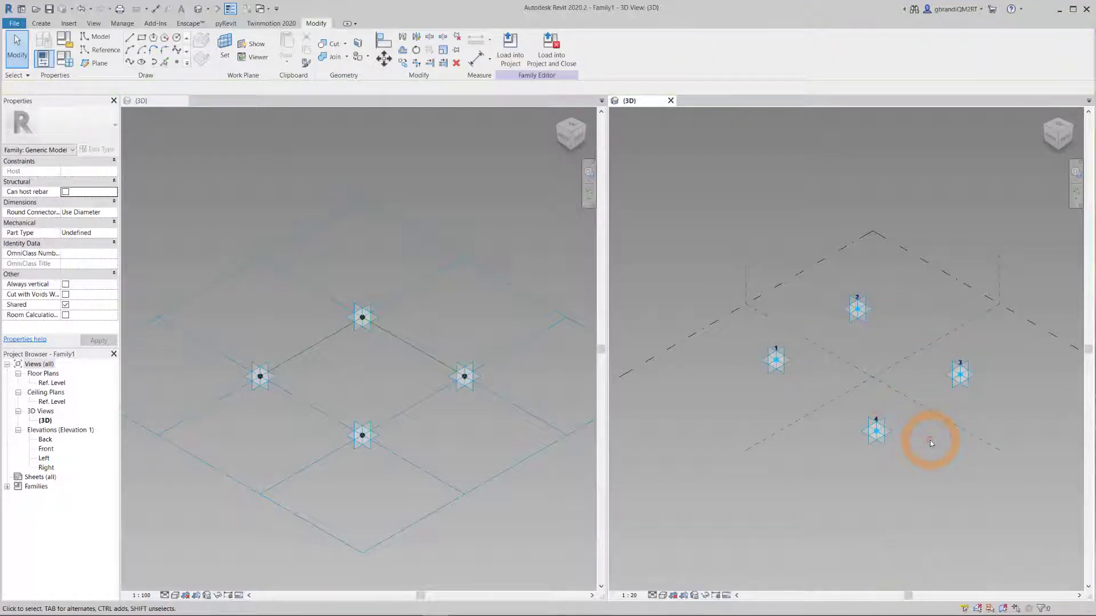
Draw a closed loop of 3D-snapped model lines through adaptive points 1, 2, 3 and 4
left_click(128, 37)
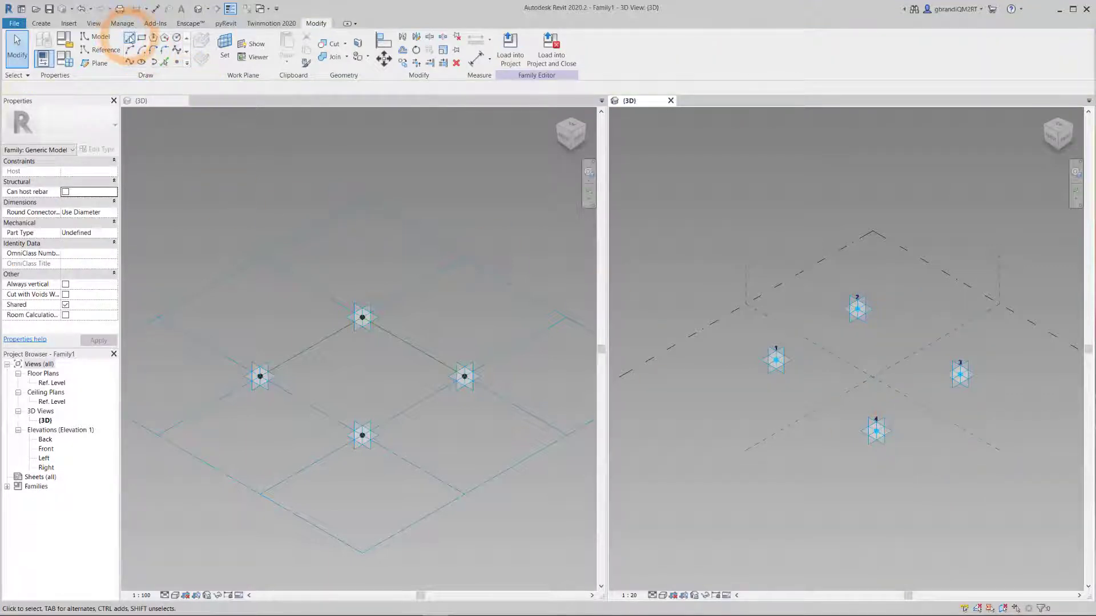
left_click(130, 38)
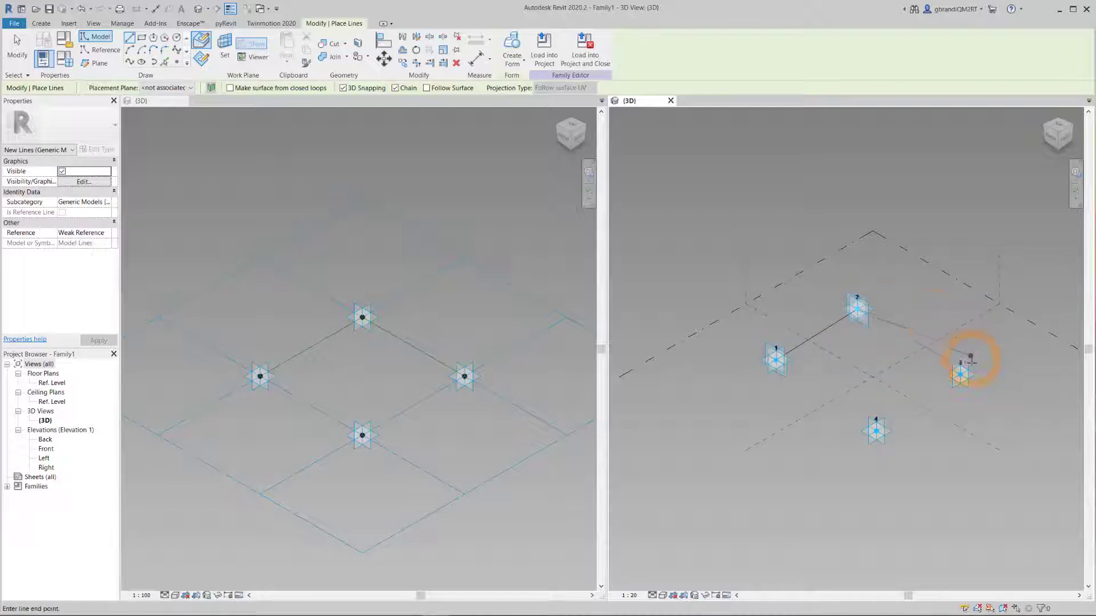
left_click(960, 374)
left_click(876, 431)
left_click(775, 360)
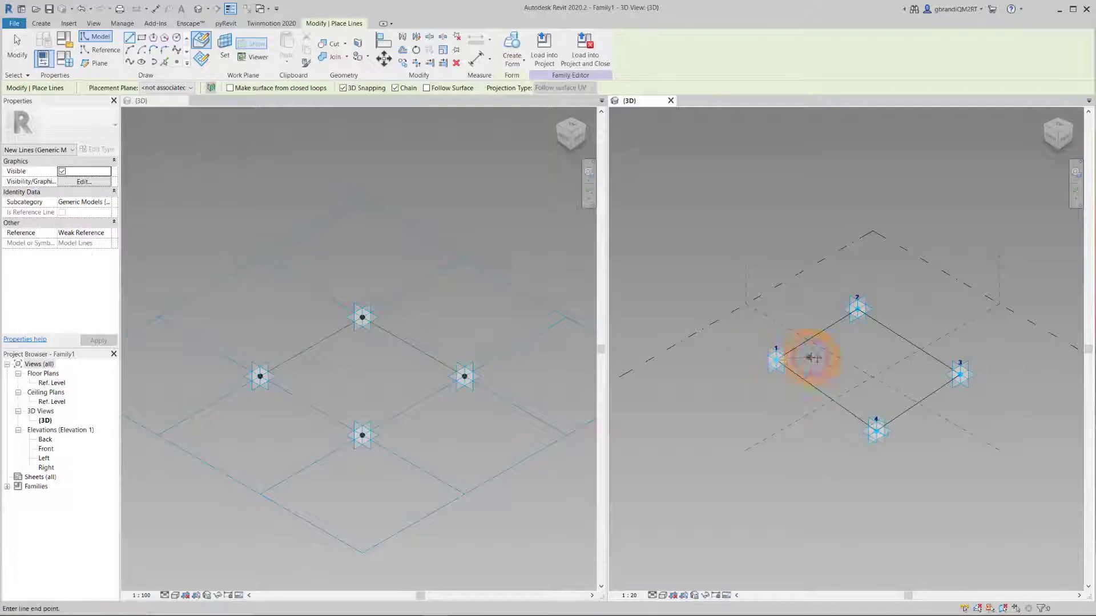
key("Escape")
key("Escape")
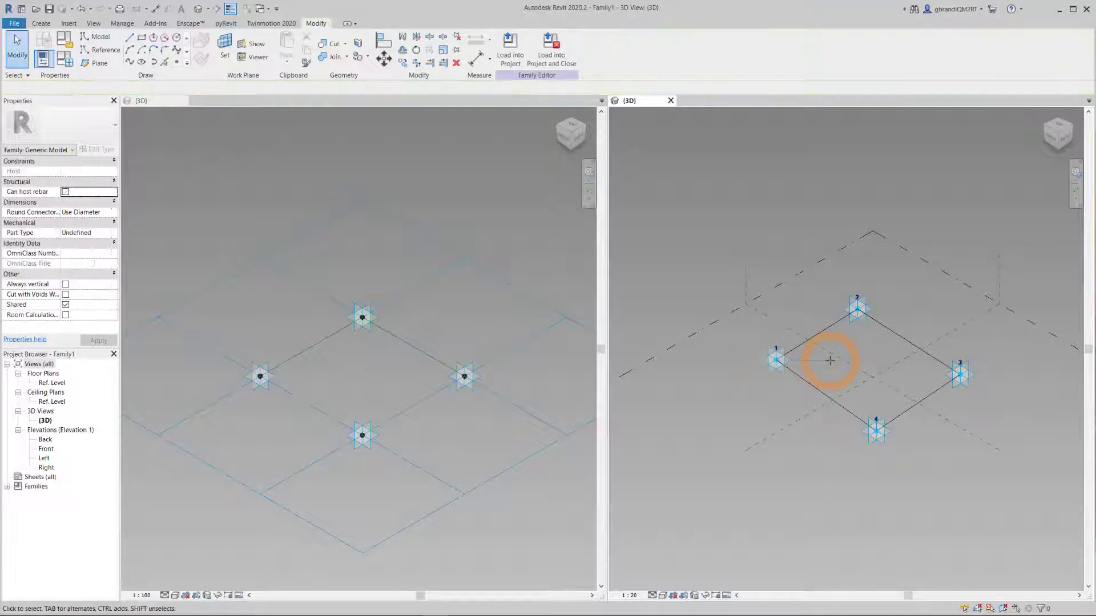
Create a solid form from the closed line loop and lower its top face to an offset of about 835
left_click(892, 333)
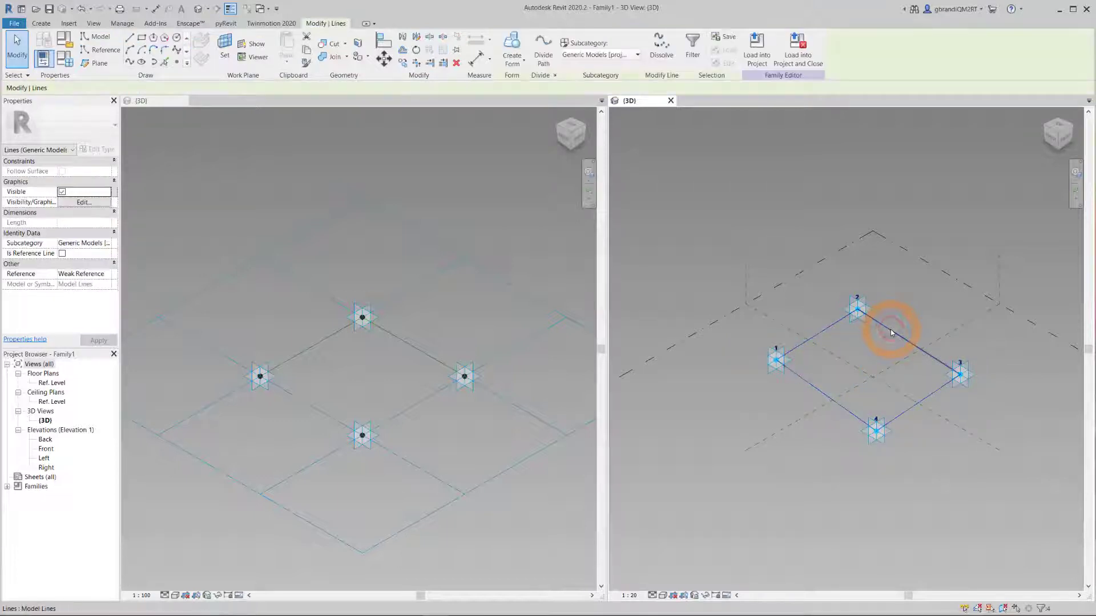
key("Tab")
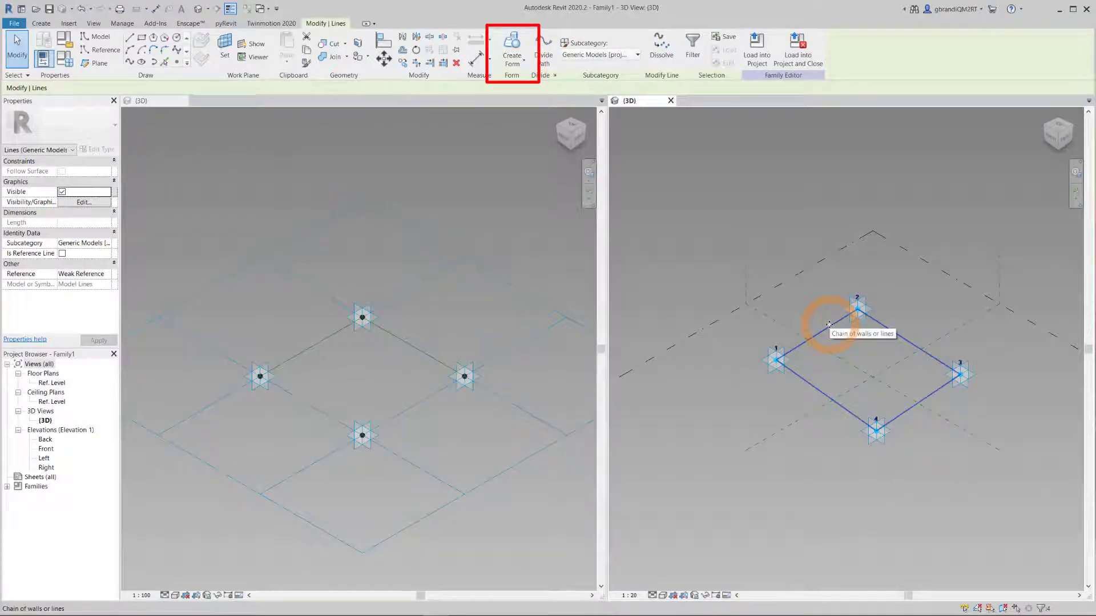
left_click(512, 43)
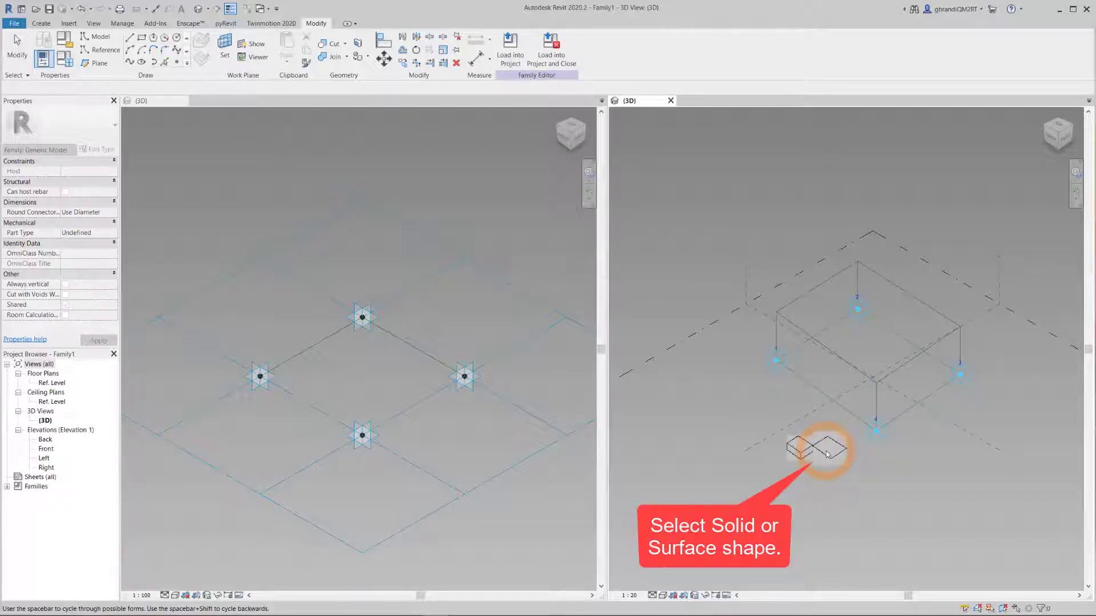
left_click(806, 454)
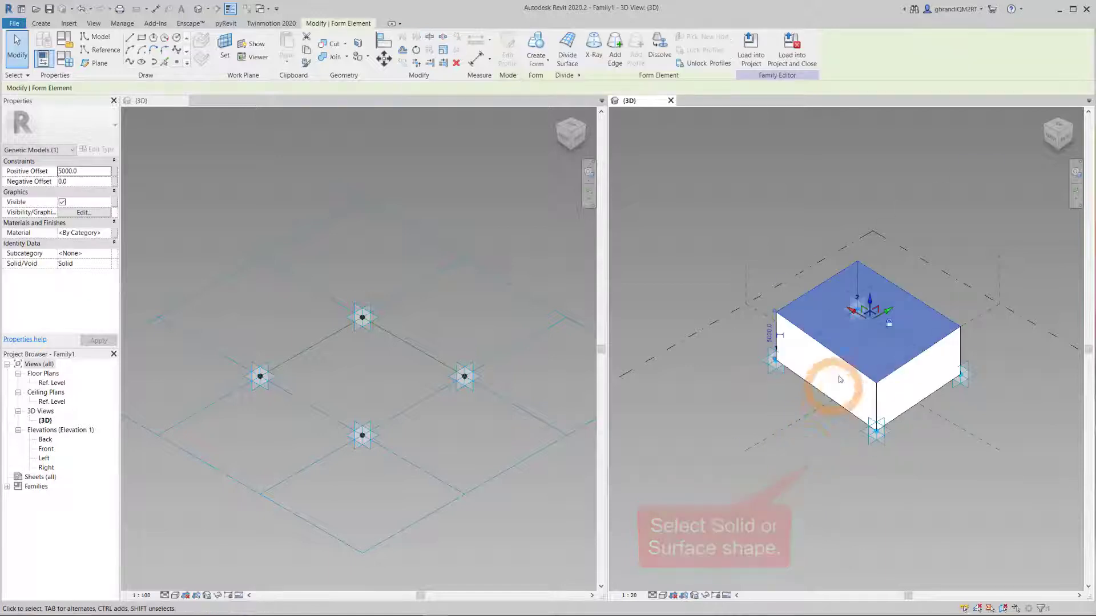
left_click_drag(872, 303, 879, 337)
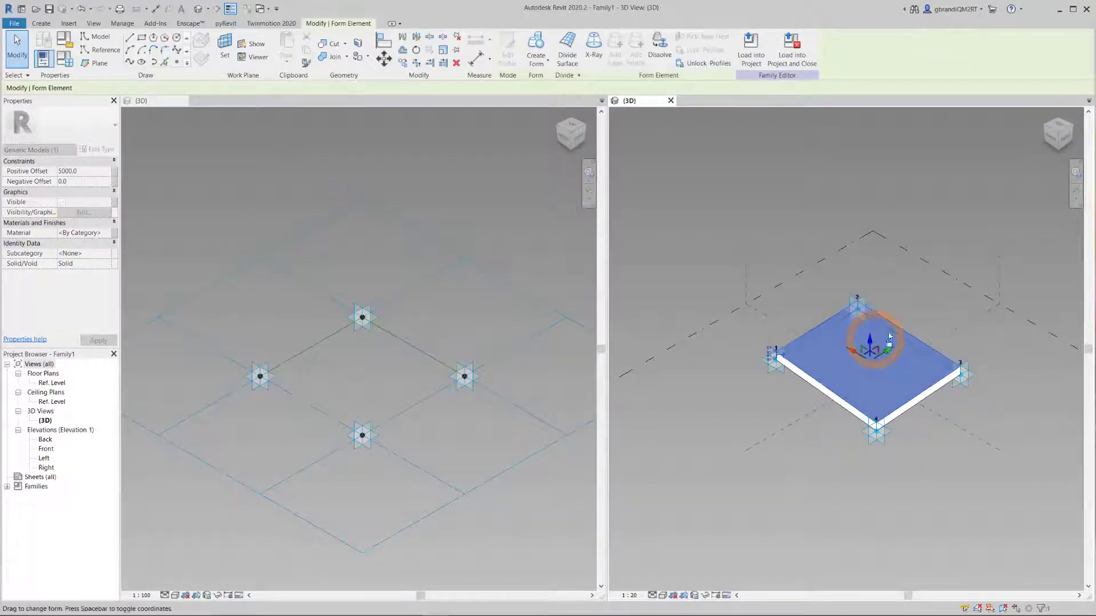
left_click(1053, 433)
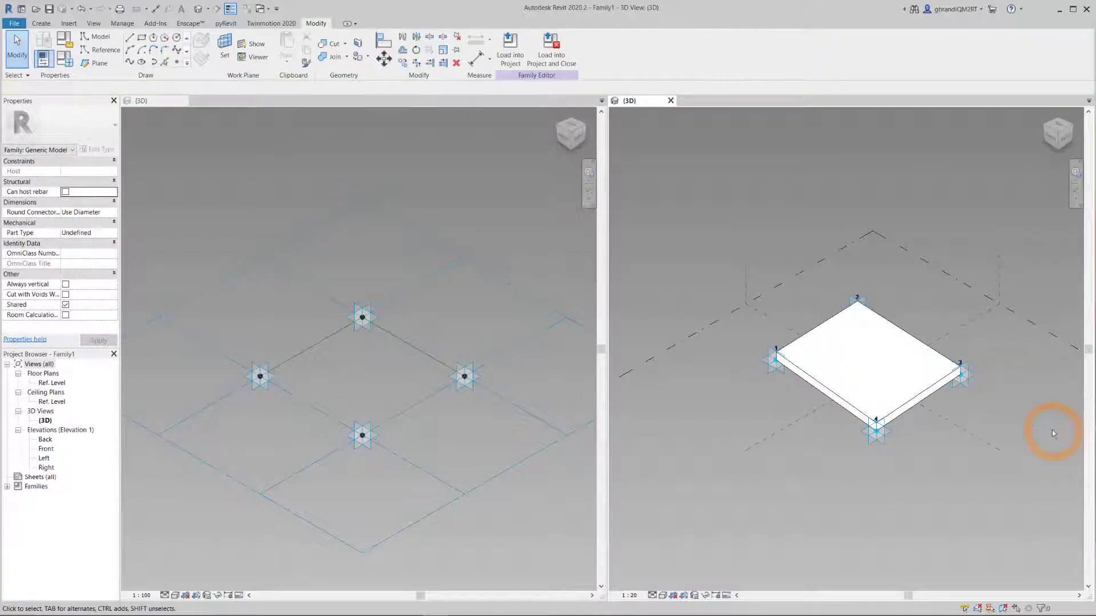
left_click(884, 326)
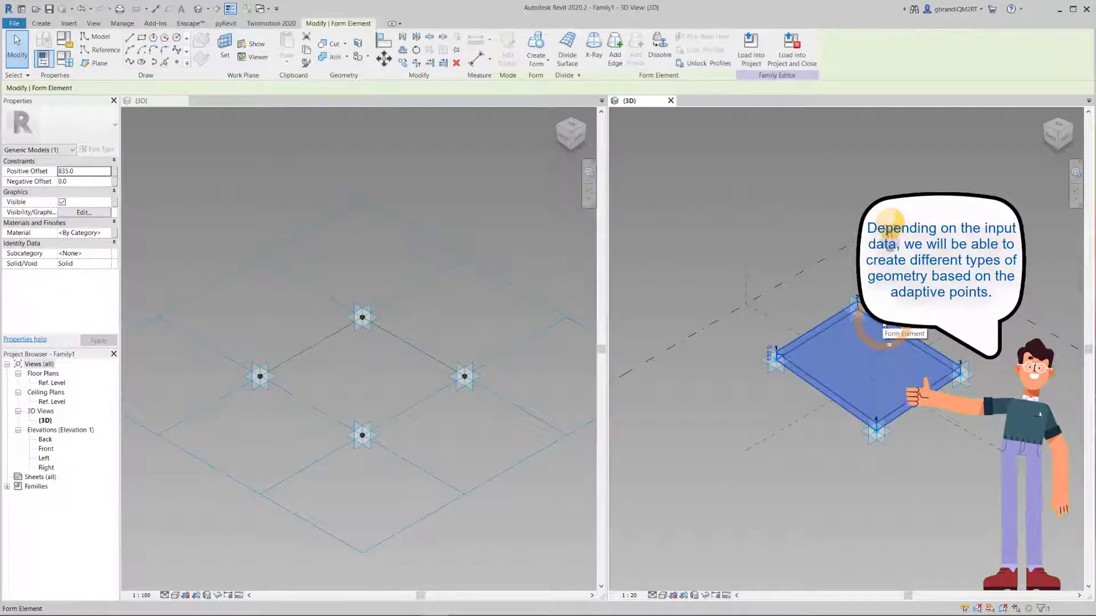
left_click(907, 408)
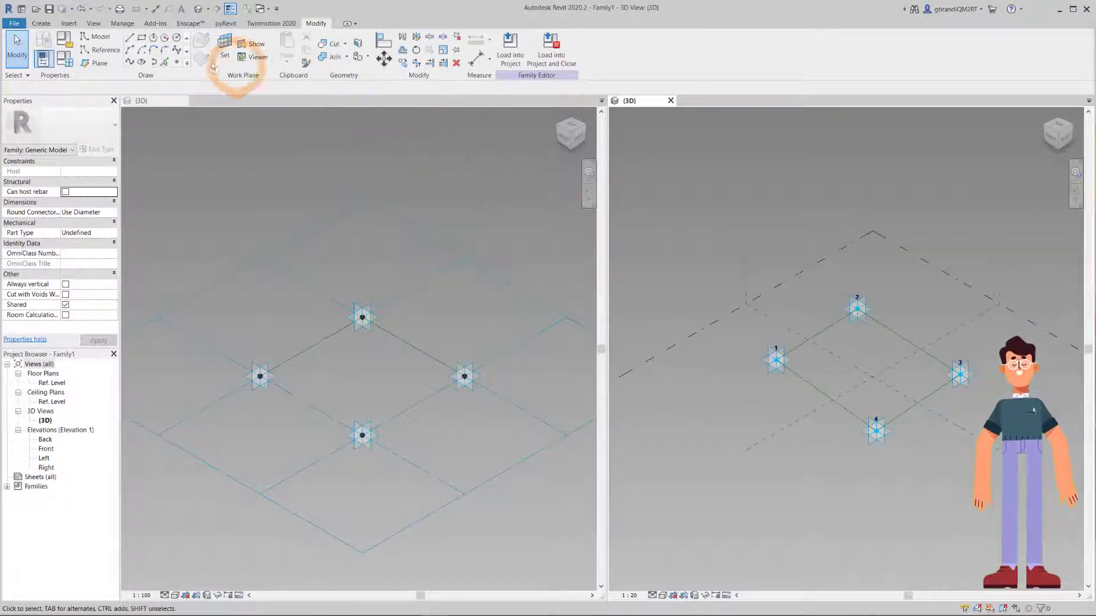
Place a reference point on the line between adaptive points 1 and 4 and set its perpendicular plane as the work plane
left_click(177, 62)
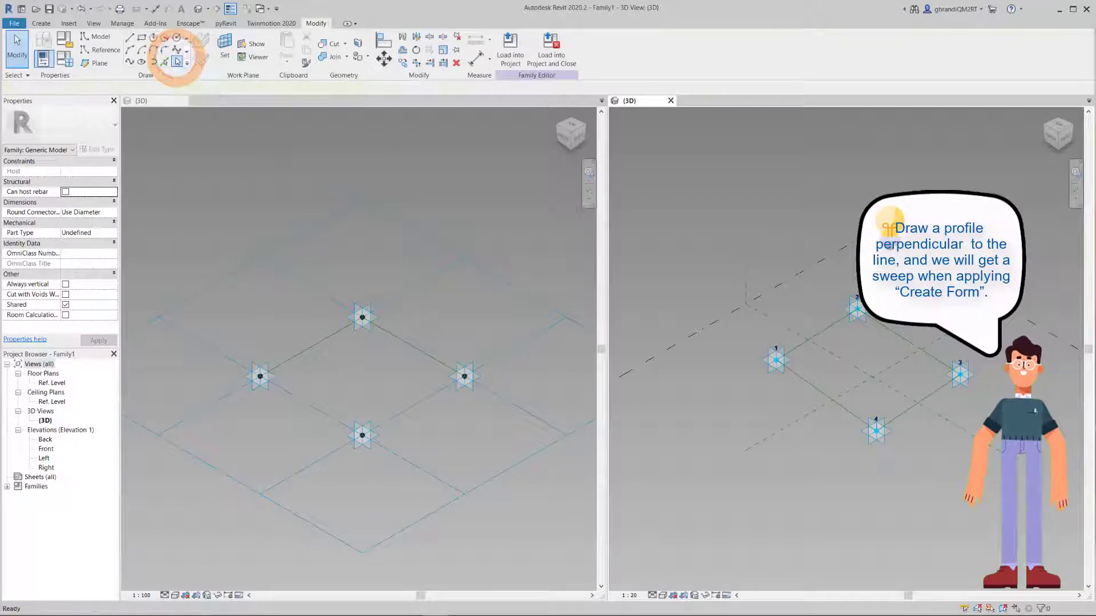
left_click(827, 396)
left_click(621, 323)
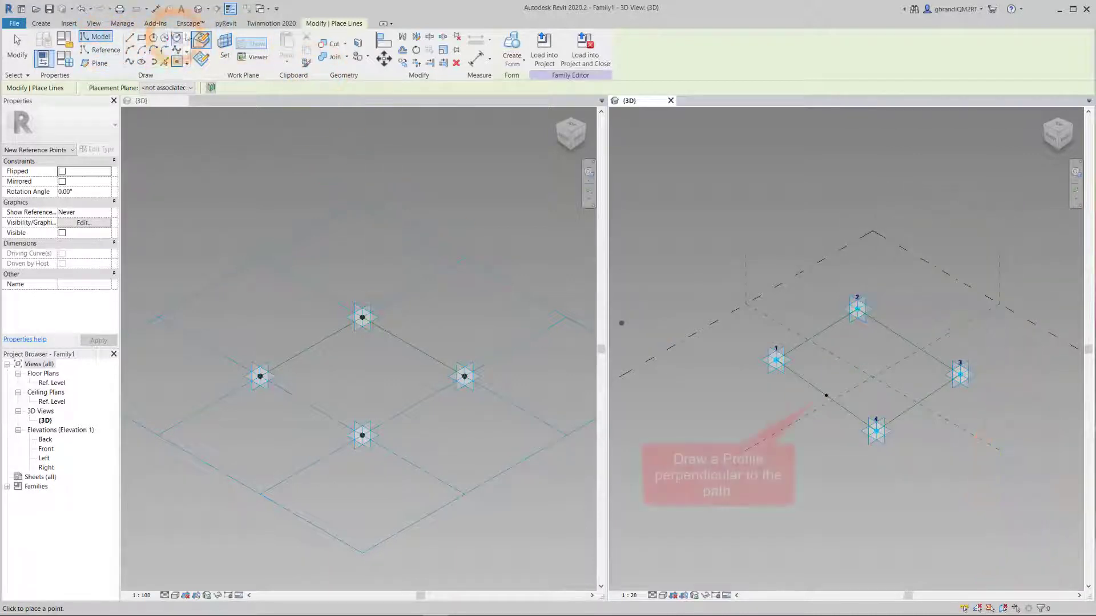
left_click(225, 46)
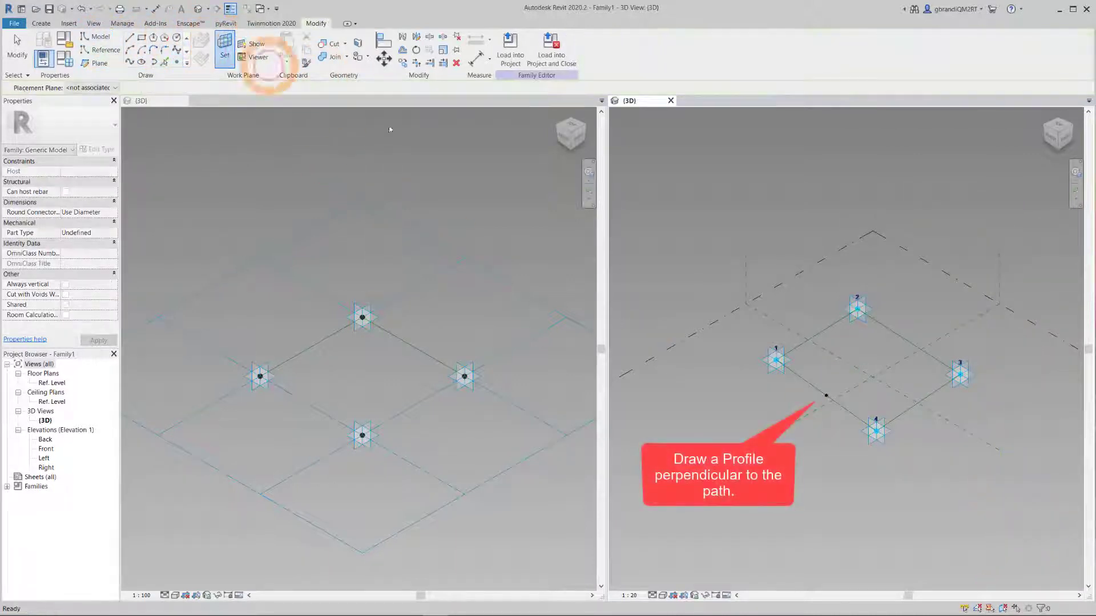
left_click(826, 393)
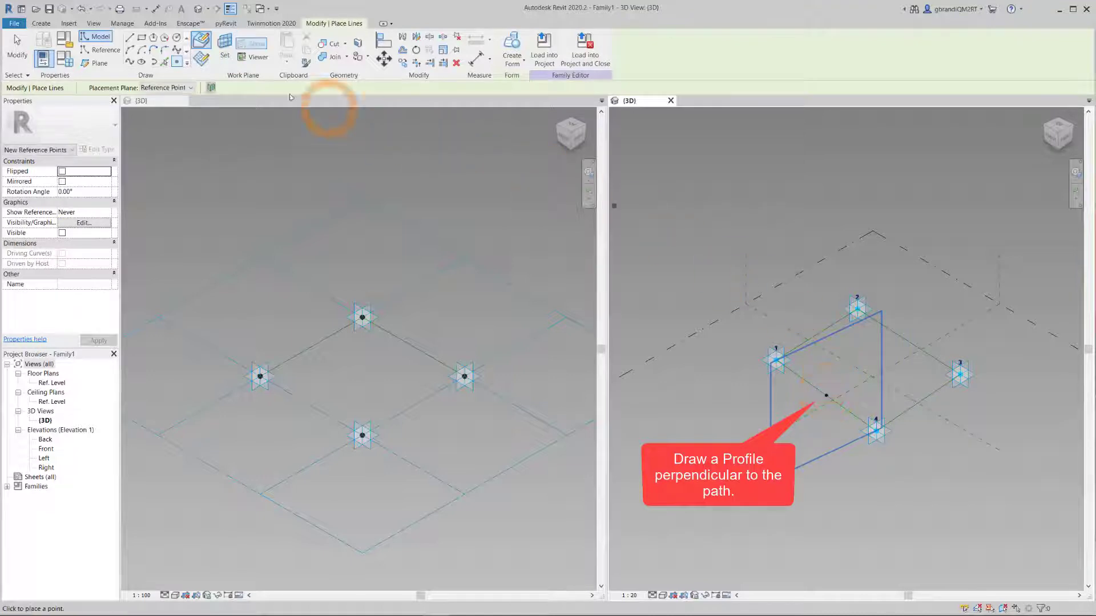
Draw a circular profile centred on the reference point, on the plane perpendicular to the path
left_click(177, 38)
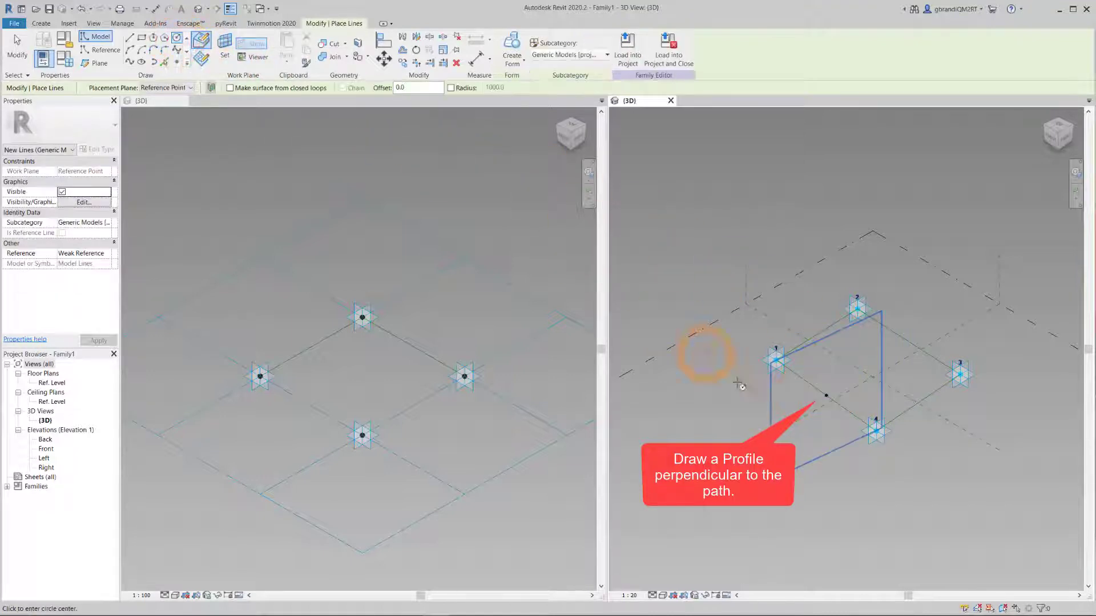
left_click(828, 395)
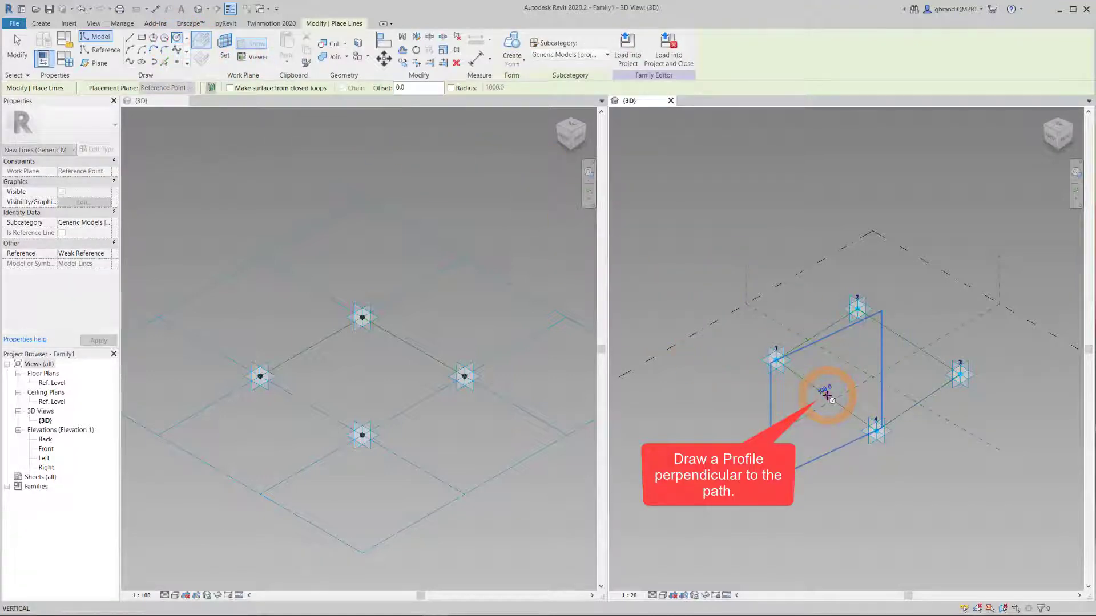
left_click(835, 389)
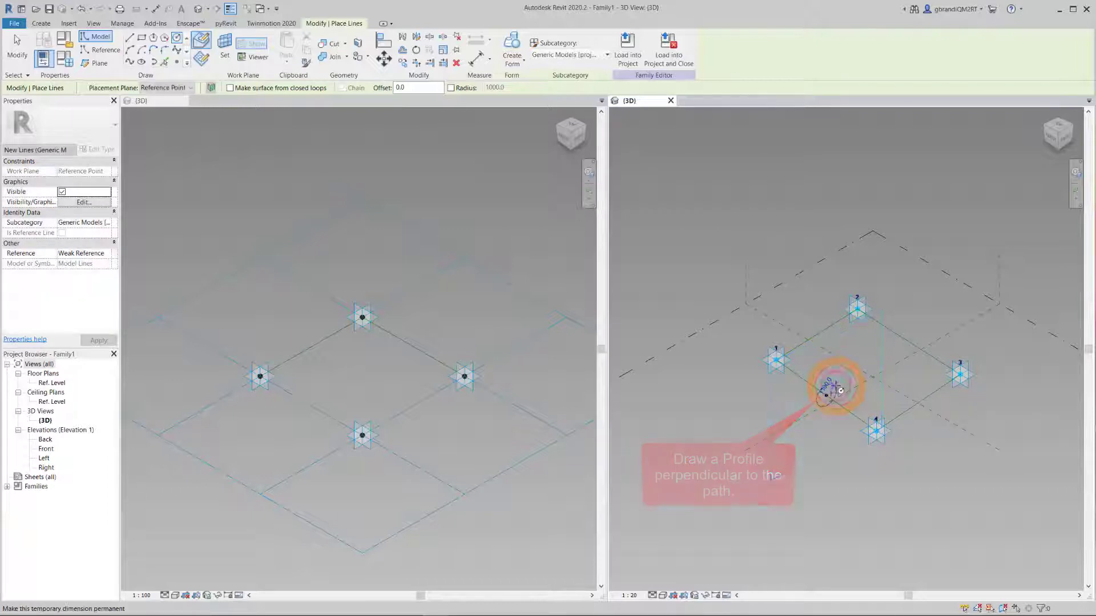
Create a sweep form from the circular profile and the closed path through the four adaptive points
left_click(17, 48)
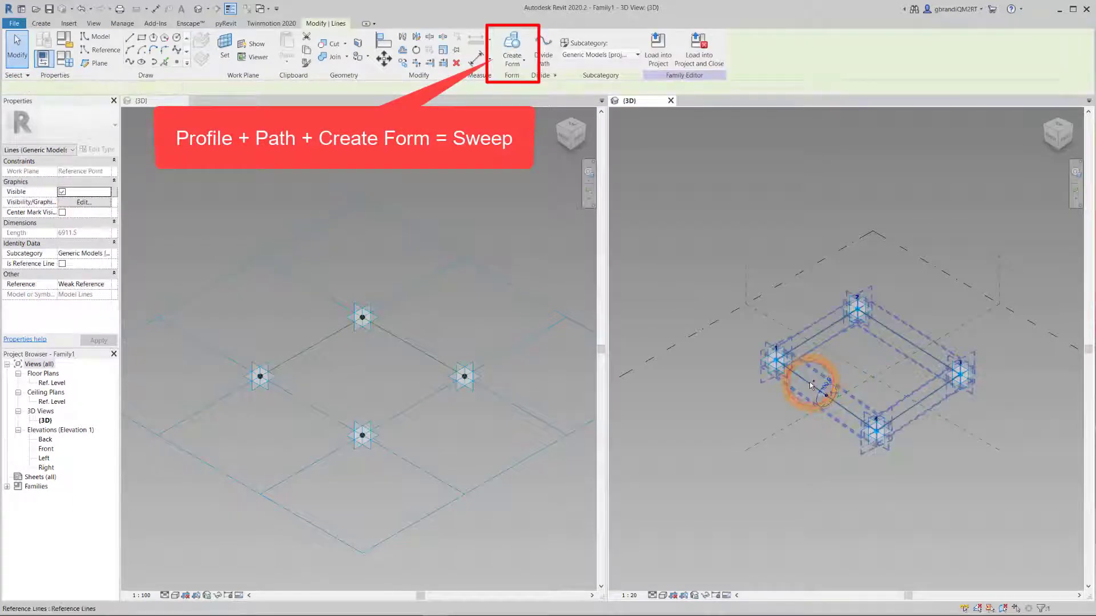
left_click(512, 48)
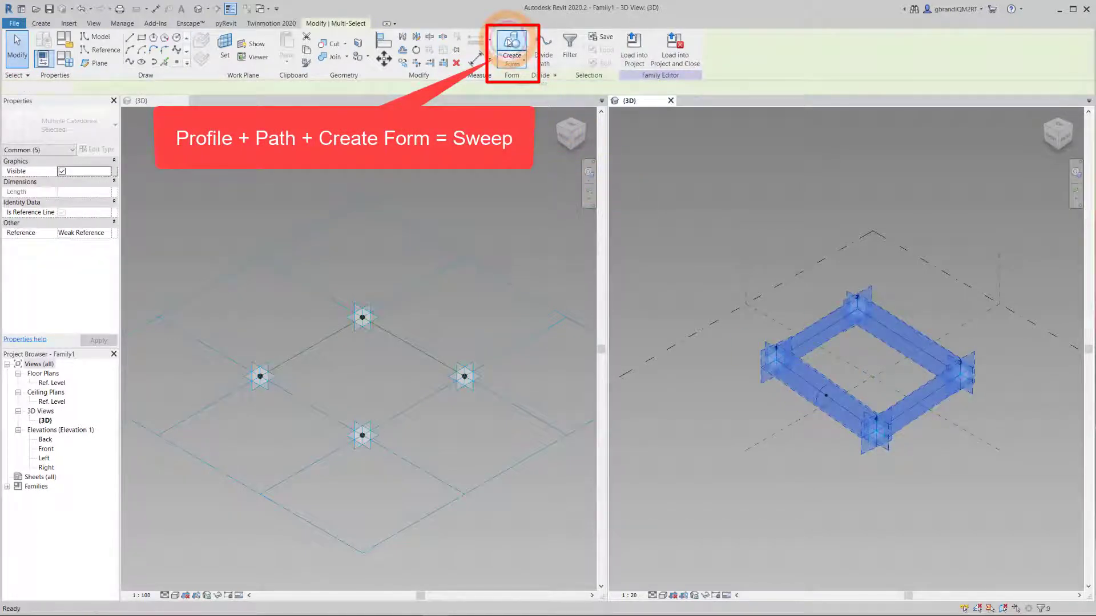
left_click(853, 254)
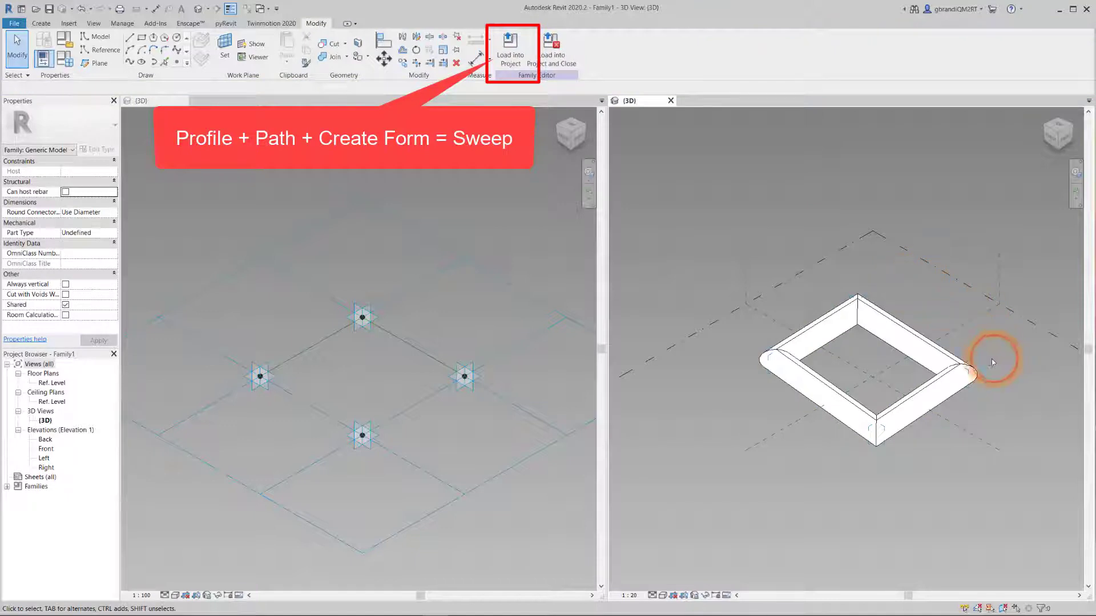
Reshape the sweep by raising adaptive point 3 and lowering adaptive point 4
left_click(969, 364)
left_click_drag(968, 364, 963, 301)
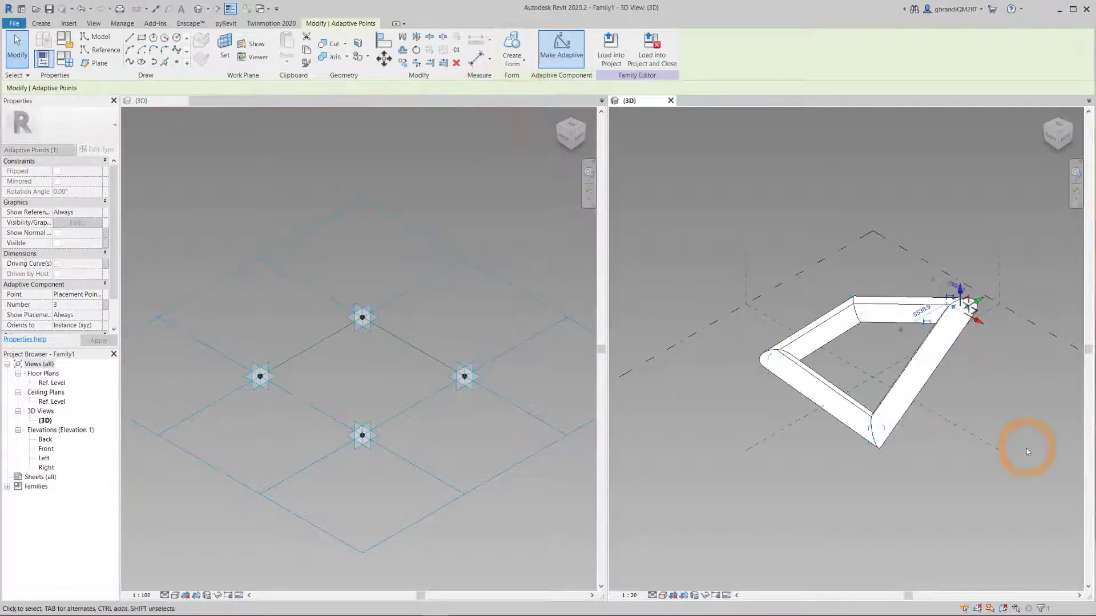
left_click(879, 437)
left_click_drag(880, 453, 1044, 536)
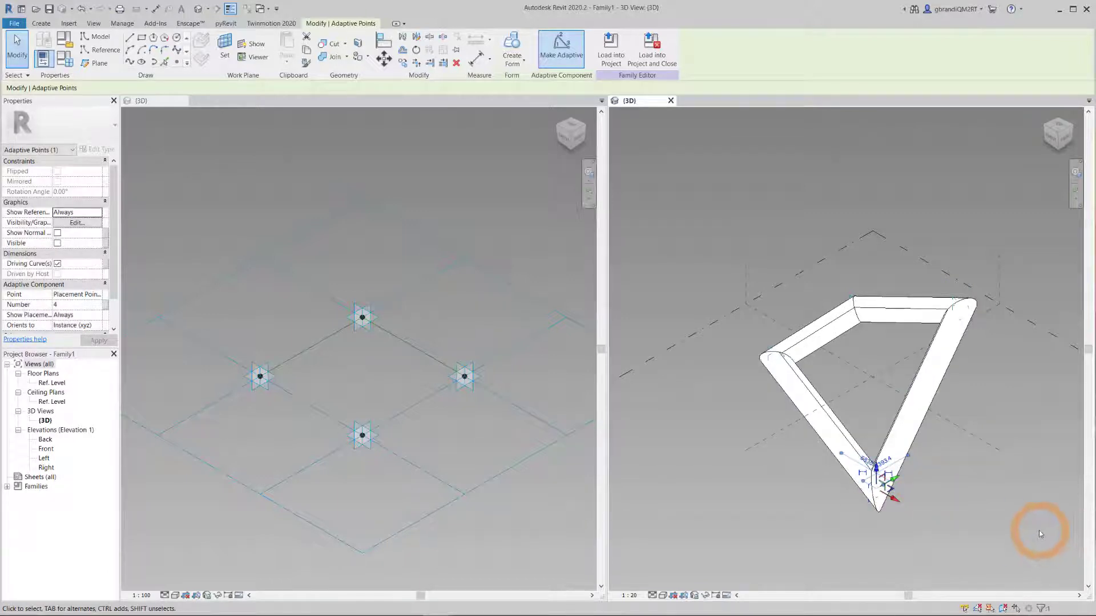
Undo the moves of adaptive points 3 and 4
key("ctrl+z")
key("ctrl+z")
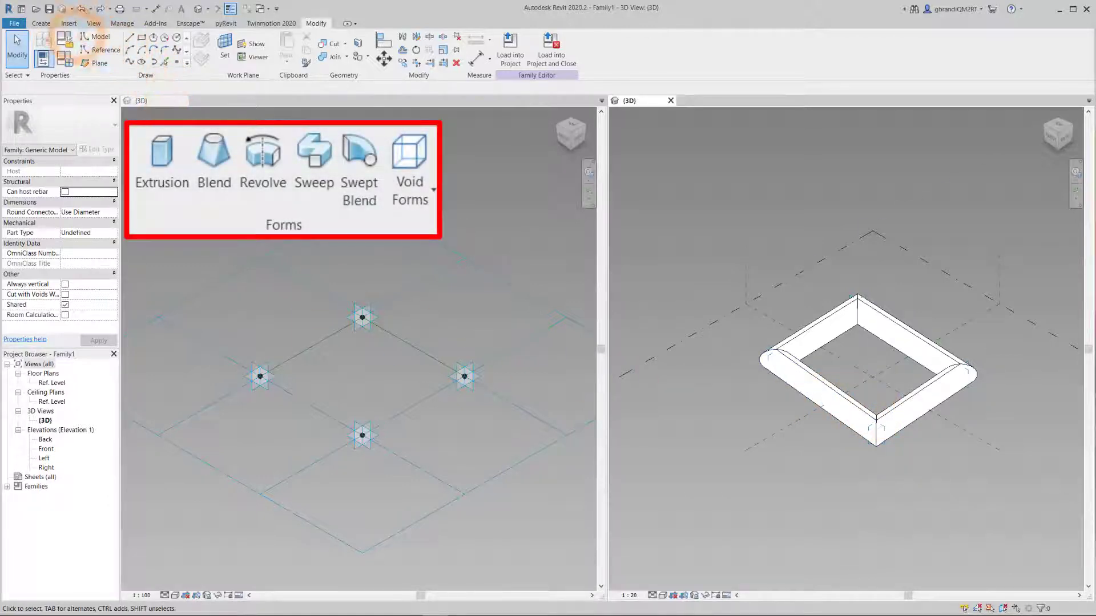
Connect the four bare adaptive points in order with 3D-snapped model lines, closing the loop back at point 1
left_click(41, 23)
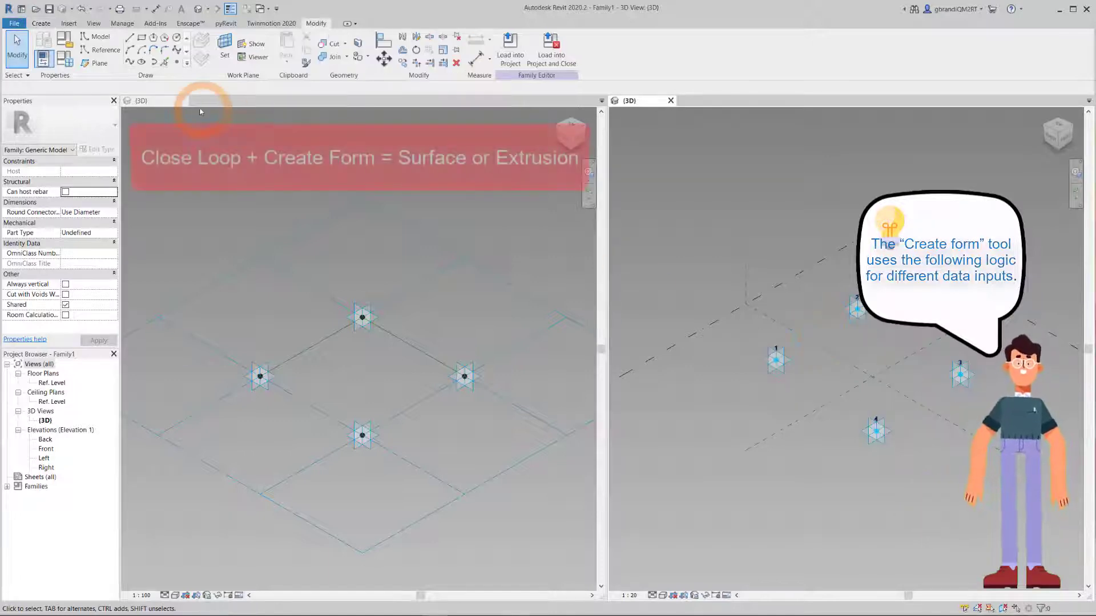
left_click(130, 38)
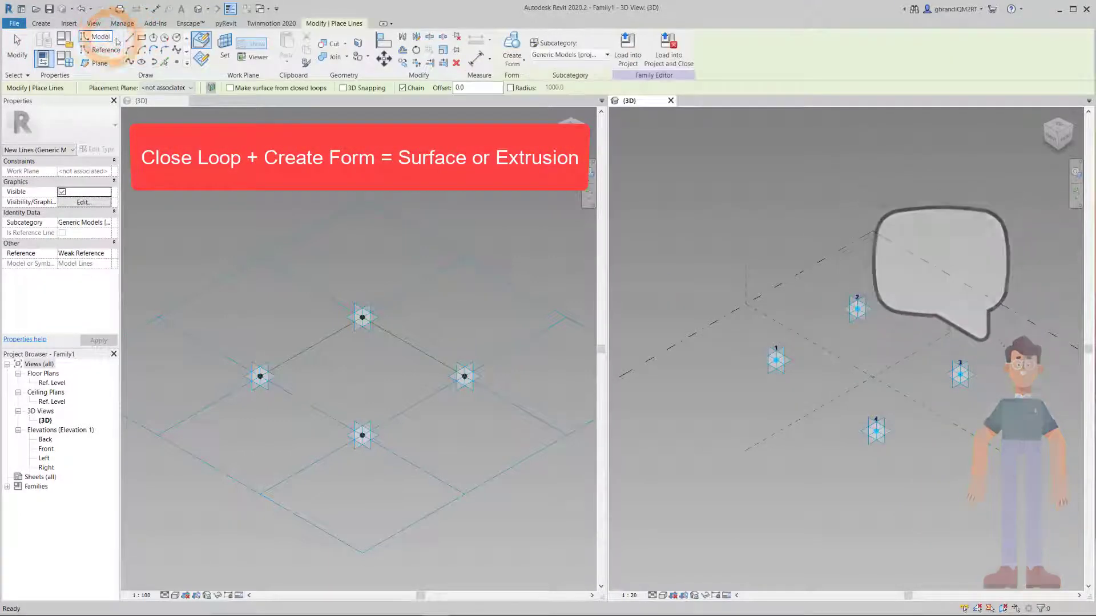
left_click(745, 338)
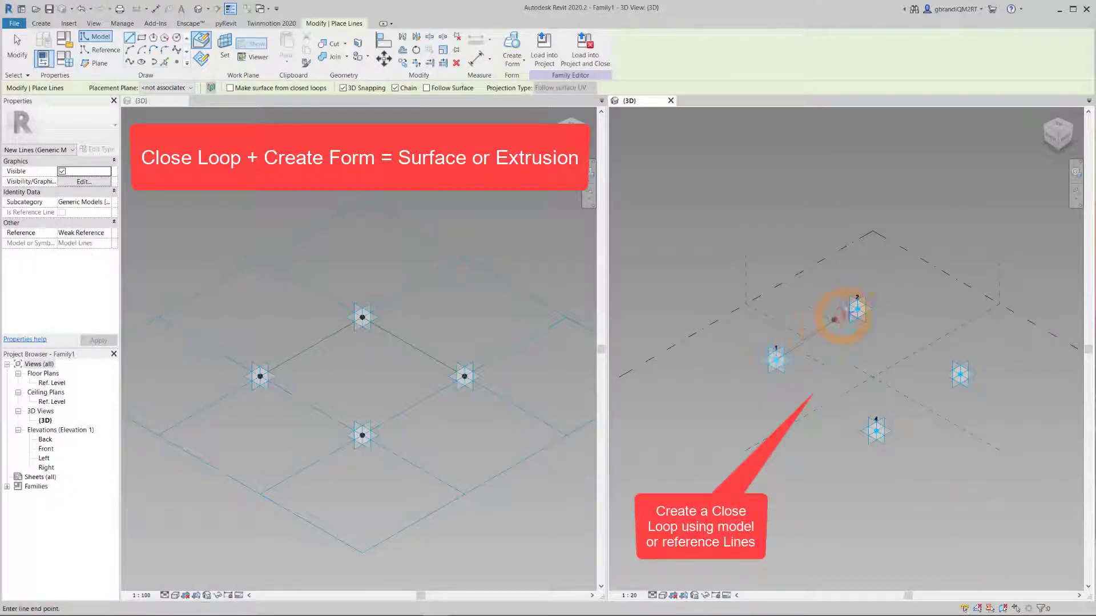
left_click(978, 372)
left_click(880, 434)
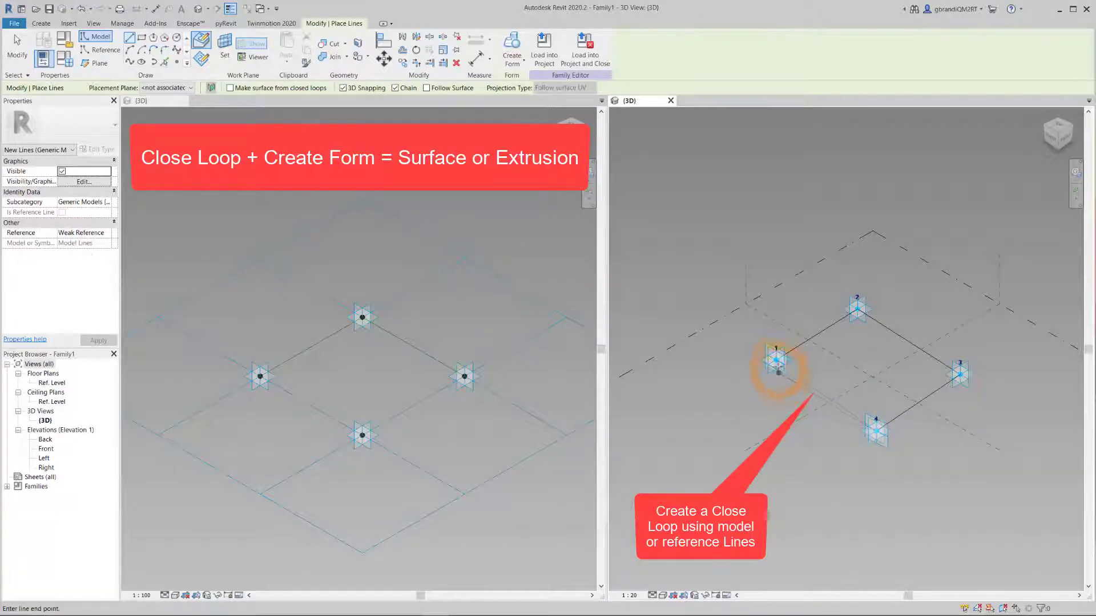
left_click(776, 360)
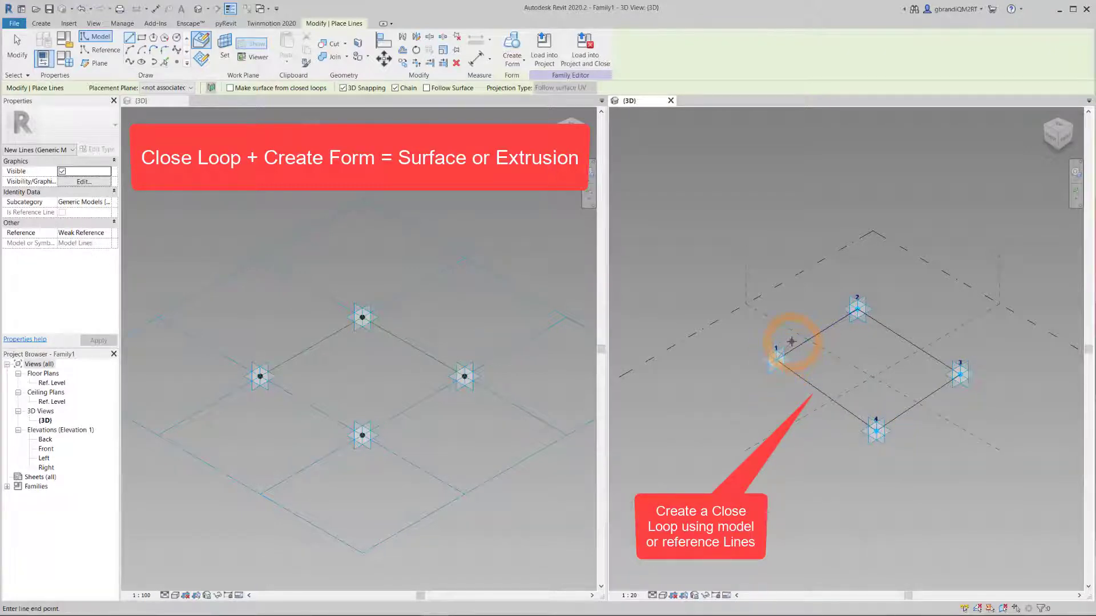
key("Escape")
key("Escape")
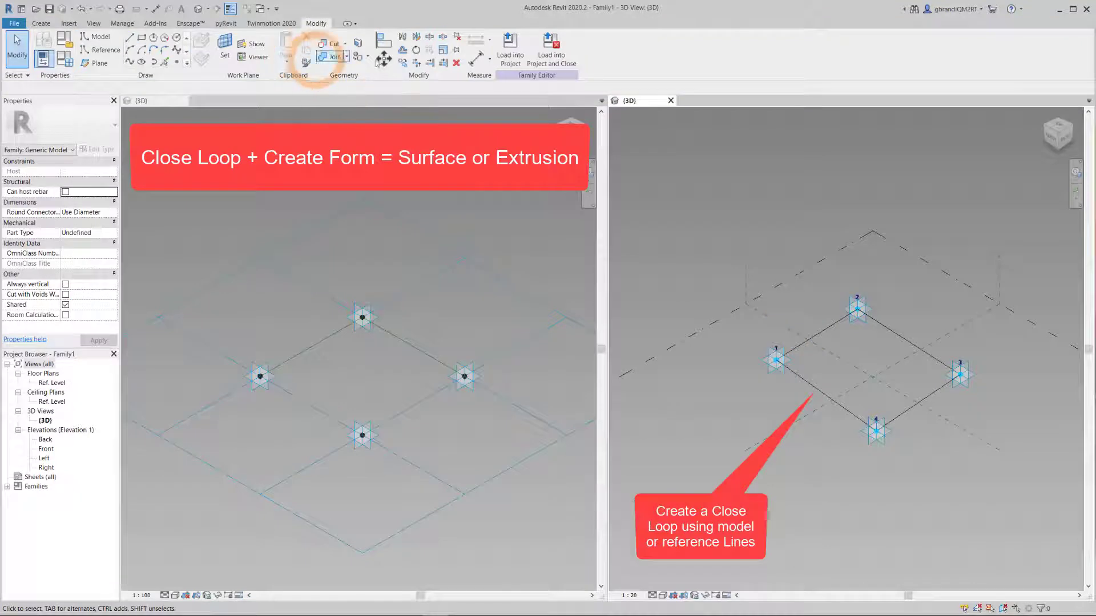
Create a solid extrusion from the whole line loop with Create Form and lower its top face to a thin slab
key("Tab")
left_click(838, 326)
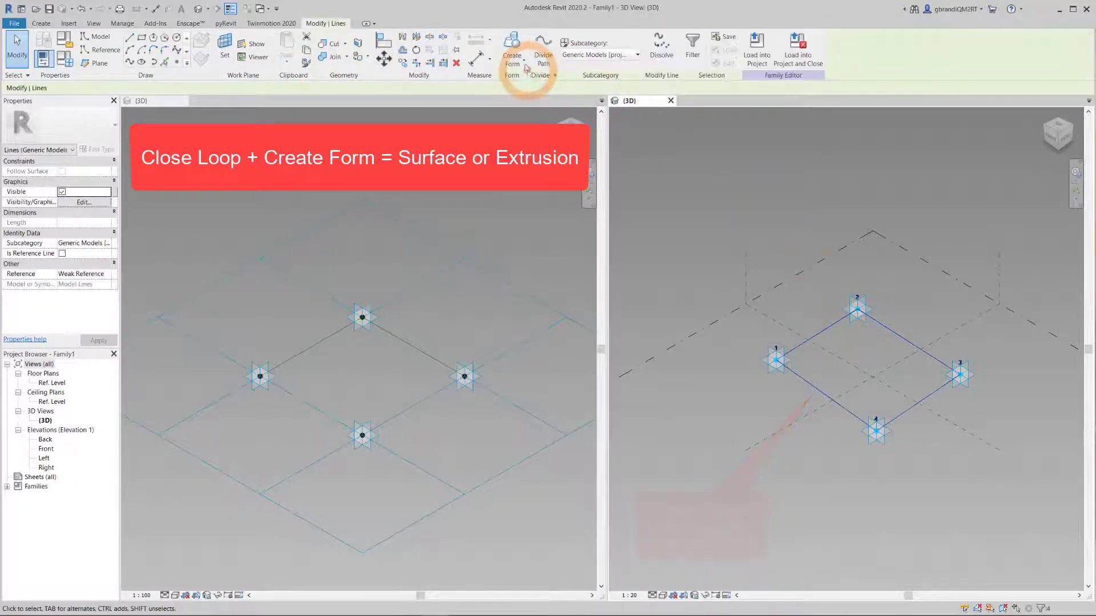
left_click(512, 52)
left_click(815, 447)
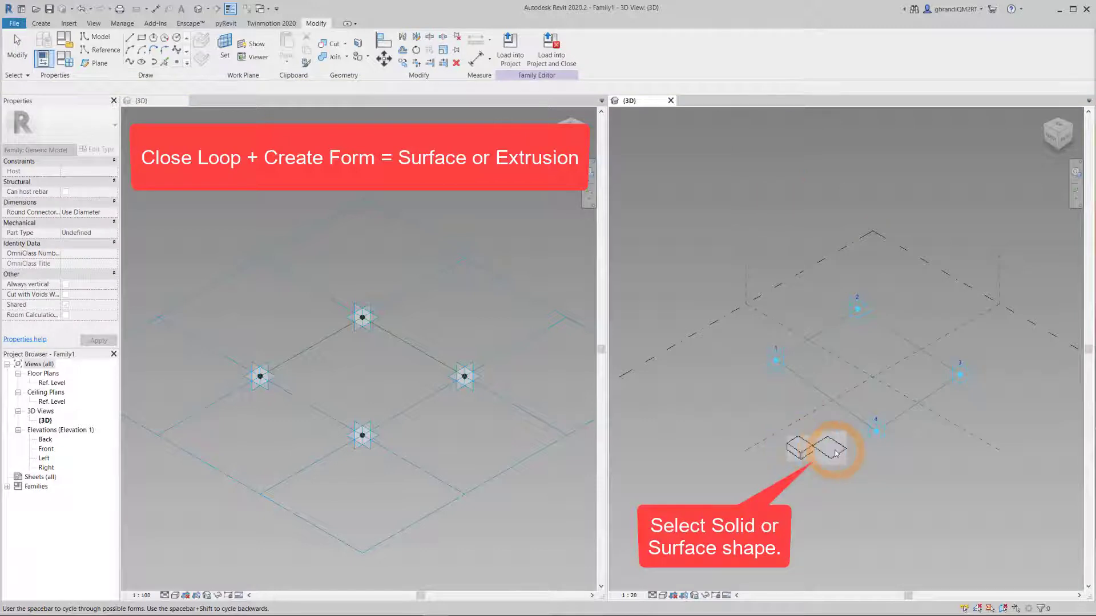
left_click(800, 448)
left_click_drag(871, 301, 869, 331)
left_click(1025, 413)
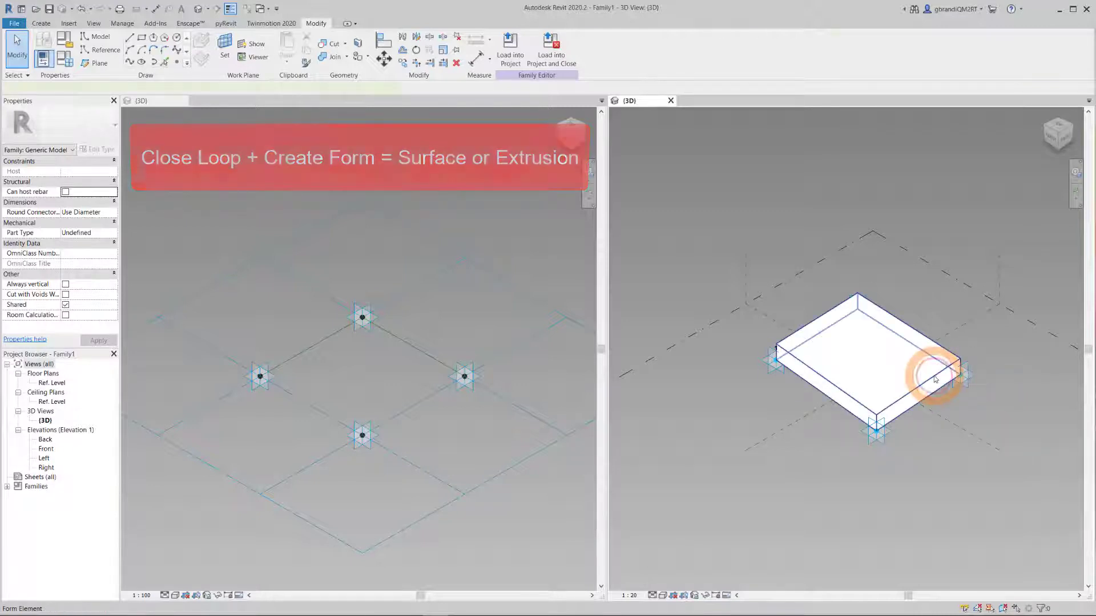
Delete the extruded solid form
left_click(935, 379)
key("Delete")
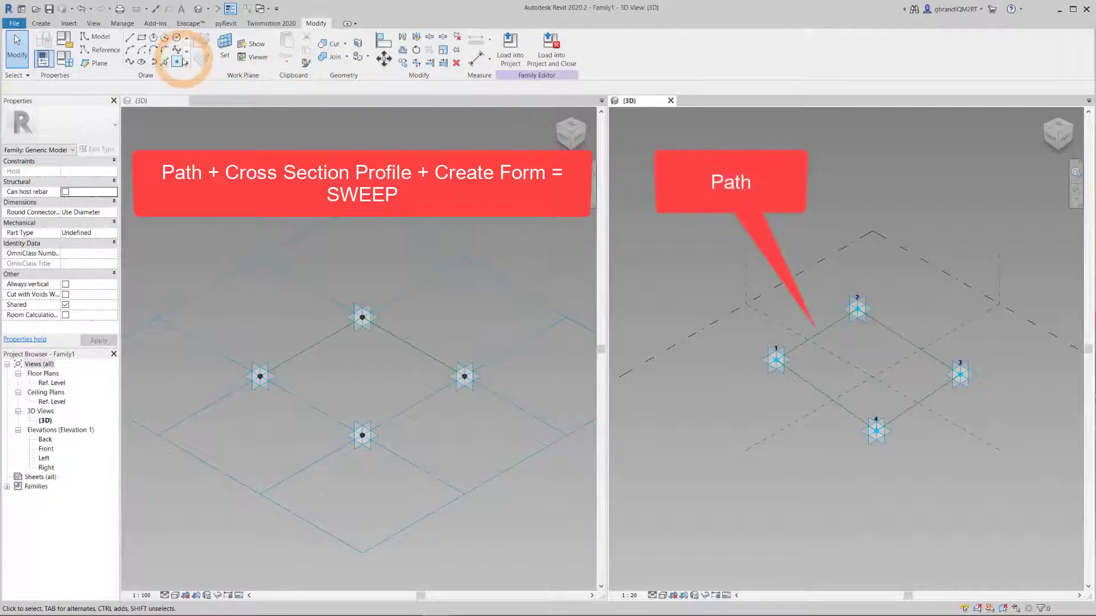
Place a reference point at the midpoint of the line between adaptive points 1 and 4 and set its perpendicular plane as work plane
left_click(177, 62)
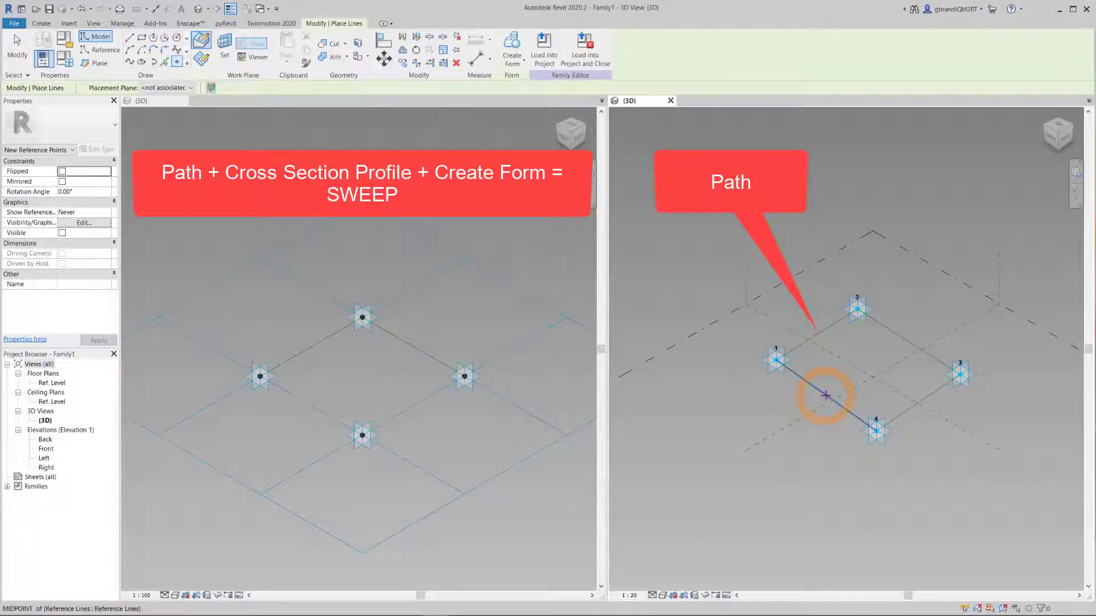
left_click(825, 395)
left_click(224, 47)
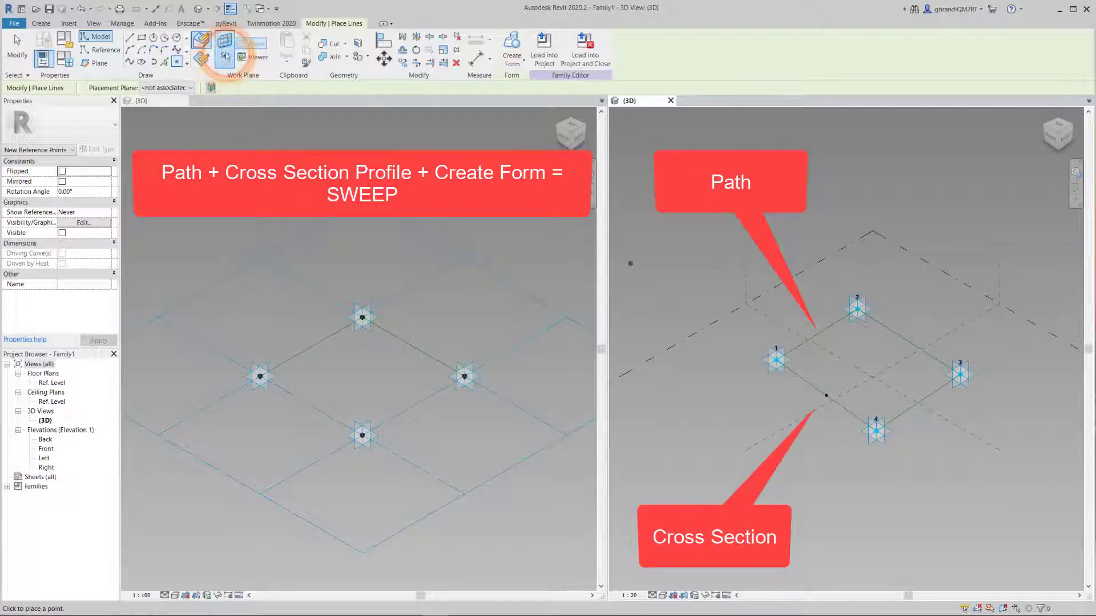
left_click(826, 395)
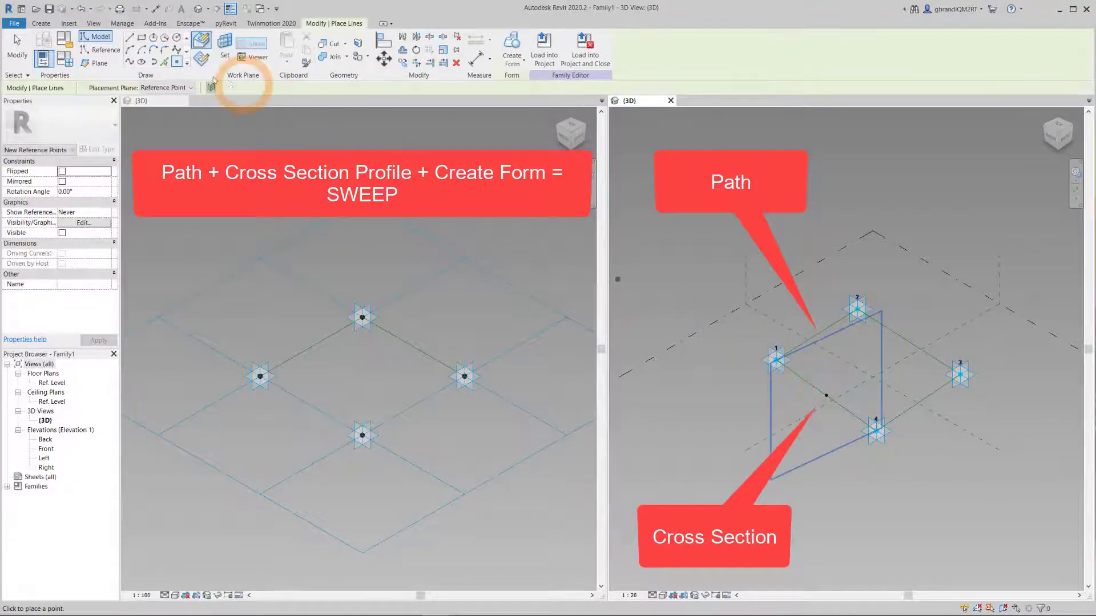
Draw a small six-sided circumscribed polygon centred on the midpoint reference point as the cross-section profile
left_click(165, 38)
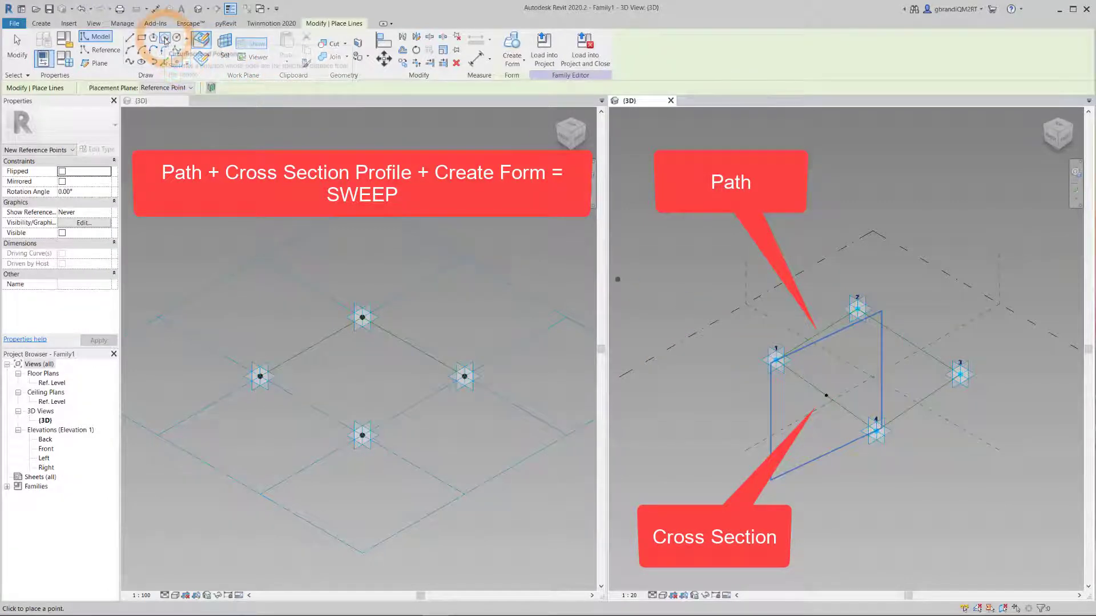
left_click(827, 395)
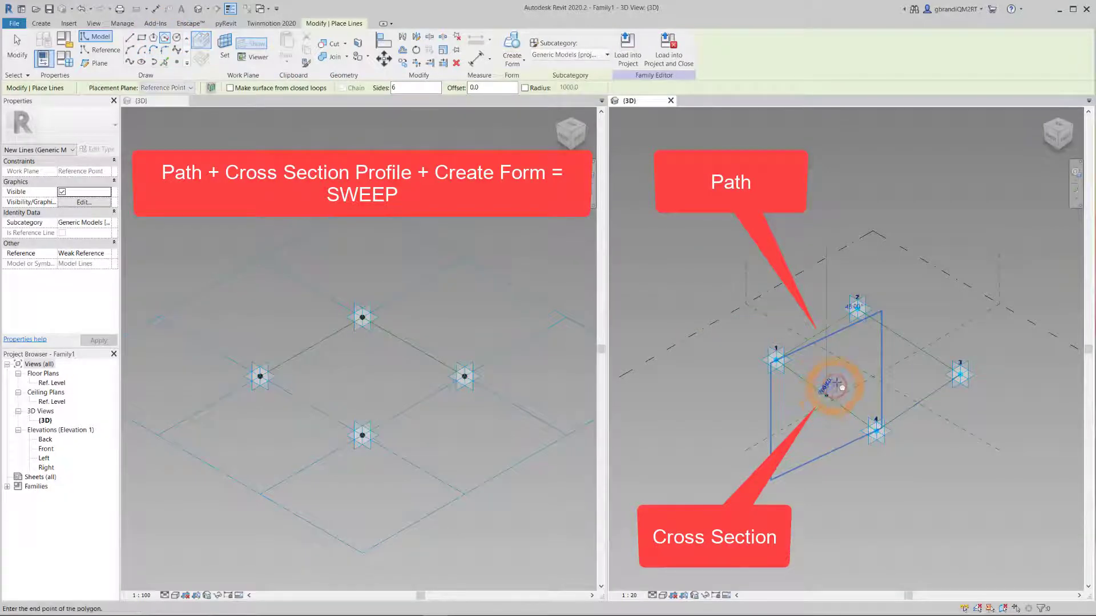
left_click(853, 372)
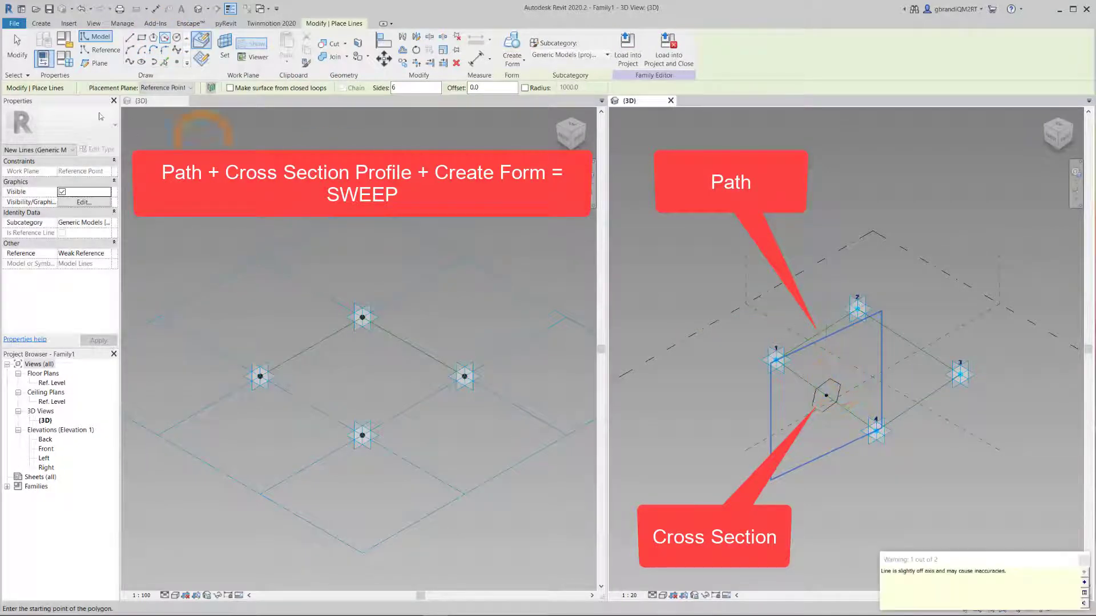
left_click(17, 49)
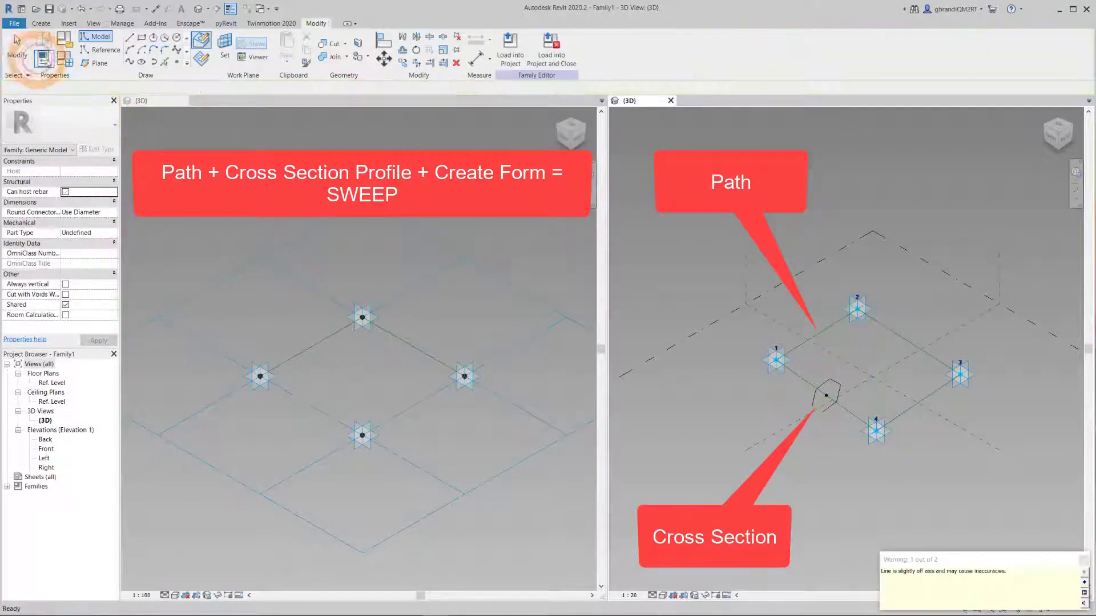
Sweep the hexagonal profile around the whole line loop with Create Form
left_click(804, 381)
left_click(799, 385, "ctrl")
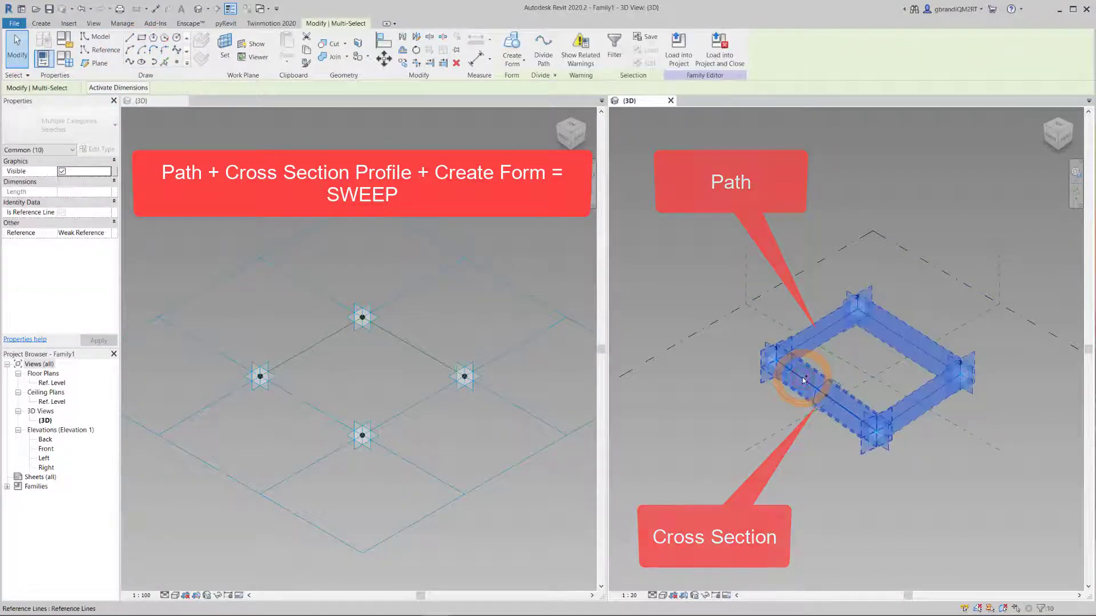
left_click(514, 50)
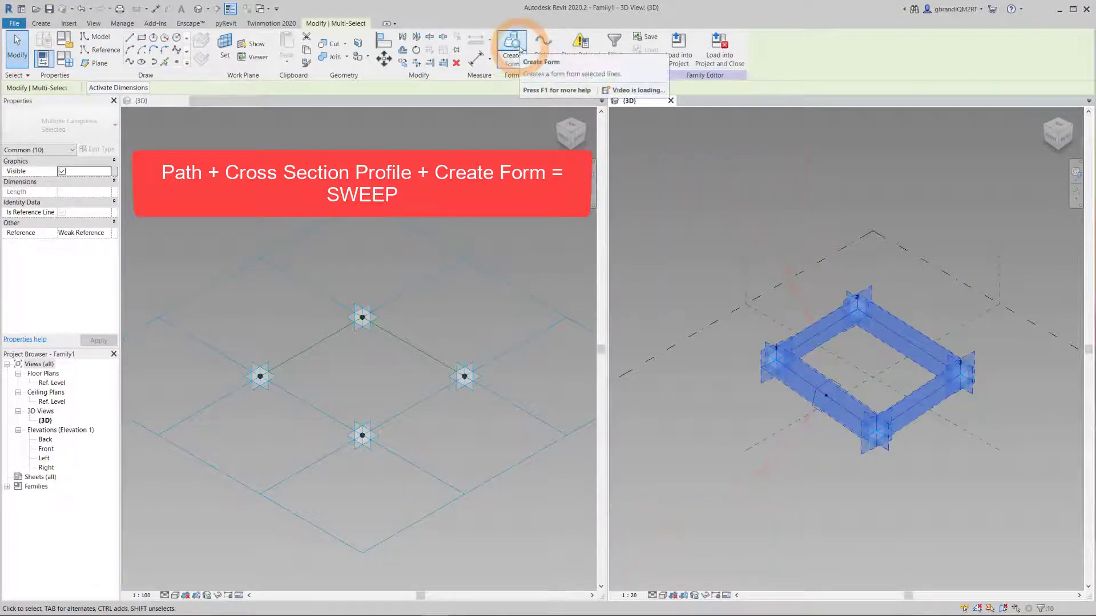
left_click(980, 438)
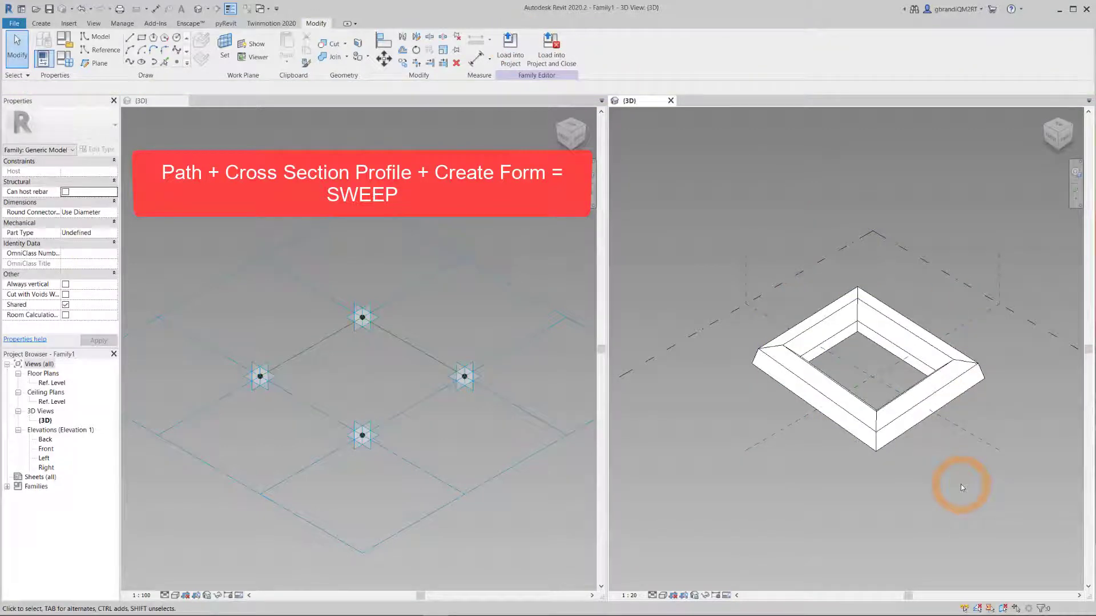
Delete the entire swept frame form
left_click(967, 368)
left_click(987, 390)
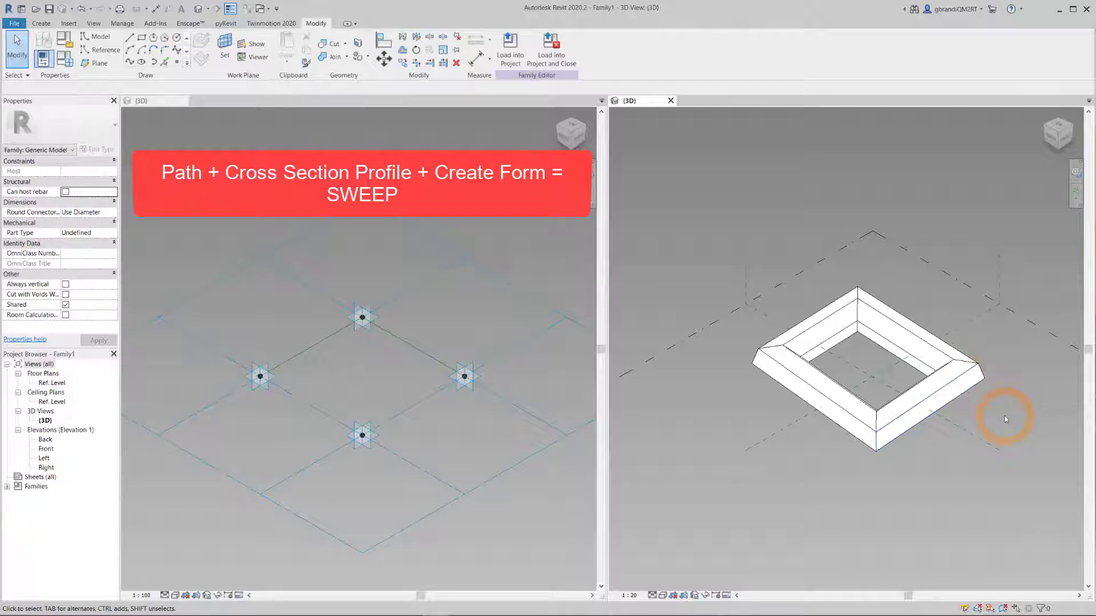
key("Tab")
left_click(955, 401)
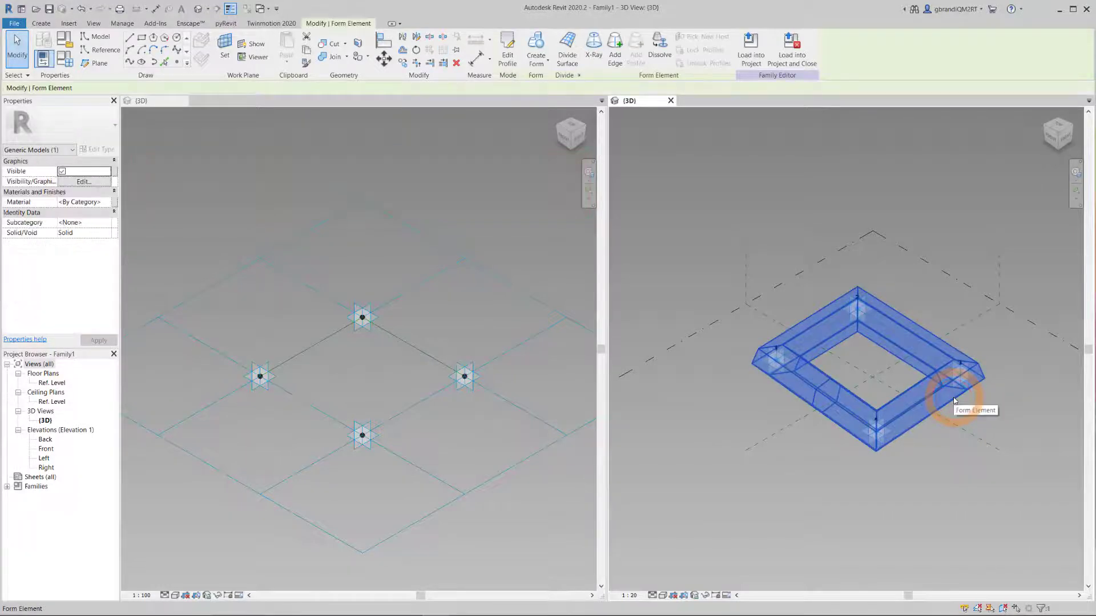
key("Delete")
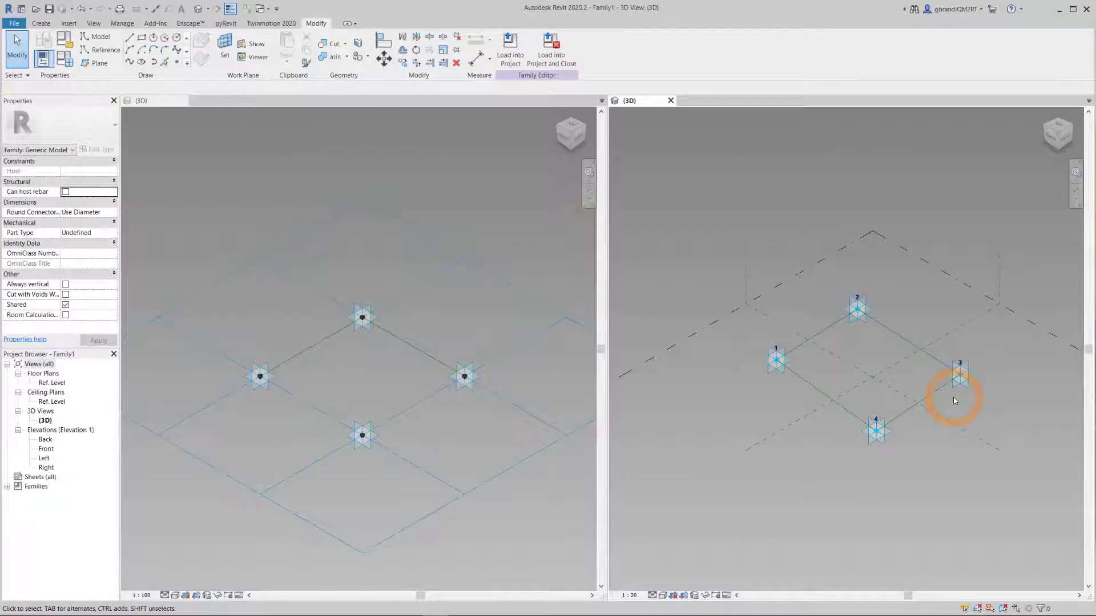
Set the work plane on adaptive point 1 and draw a start-end-radius arc from point 4 to point 1, bulging outward
key("l")
key("i")
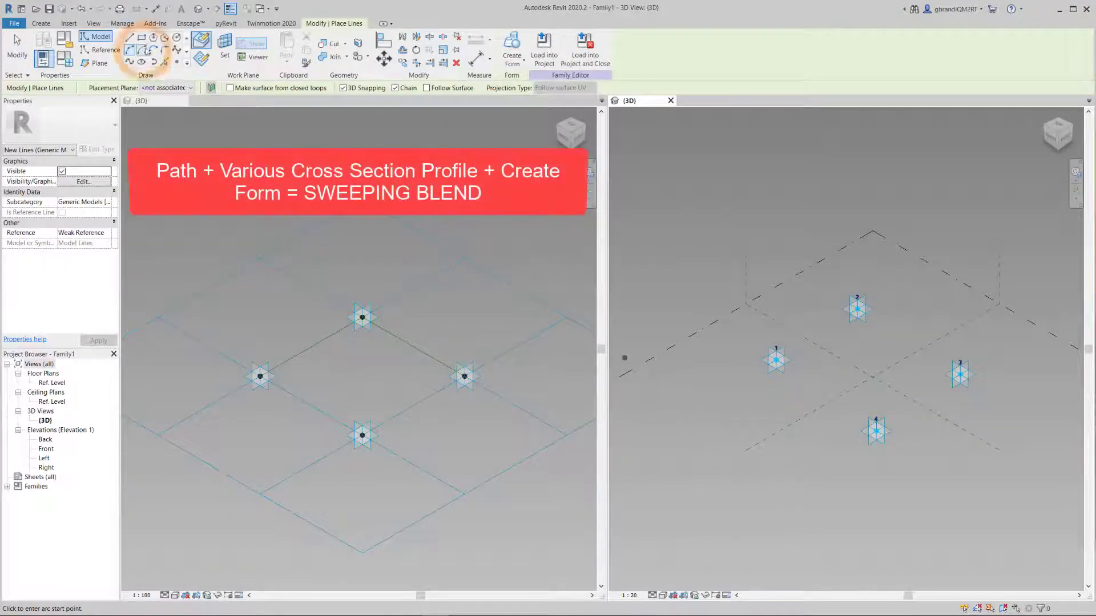
key("Escape")
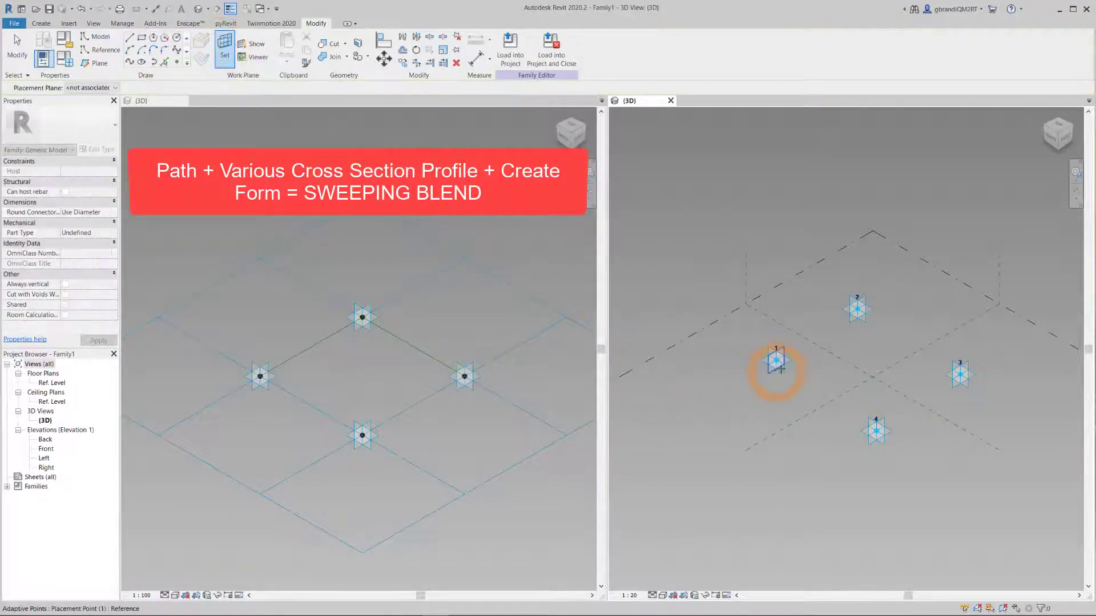
left_click(765, 360)
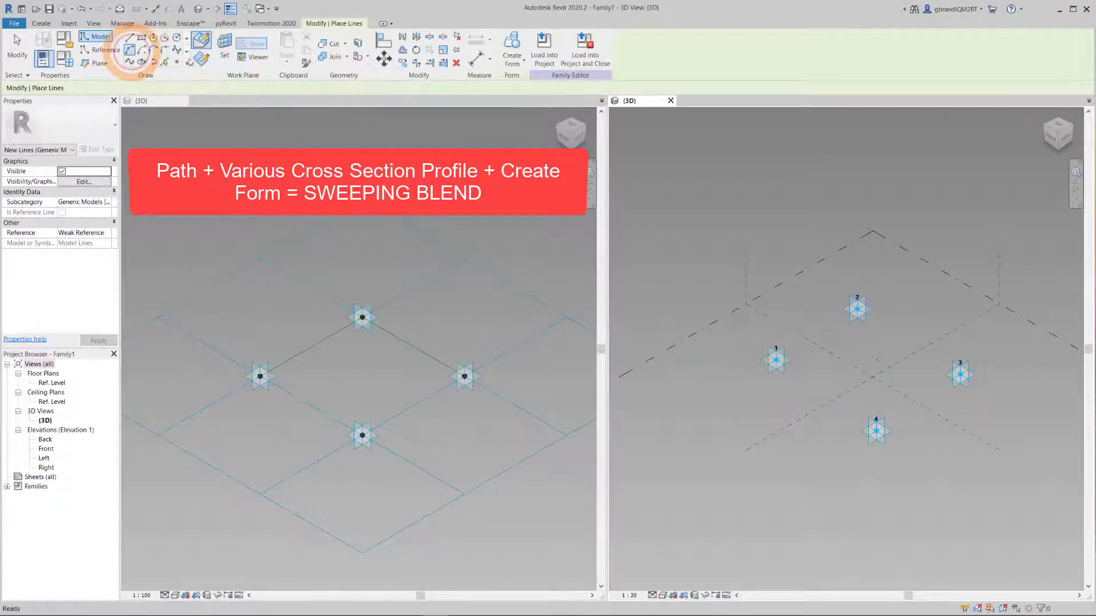
left_click(876, 431)
left_click(776, 360)
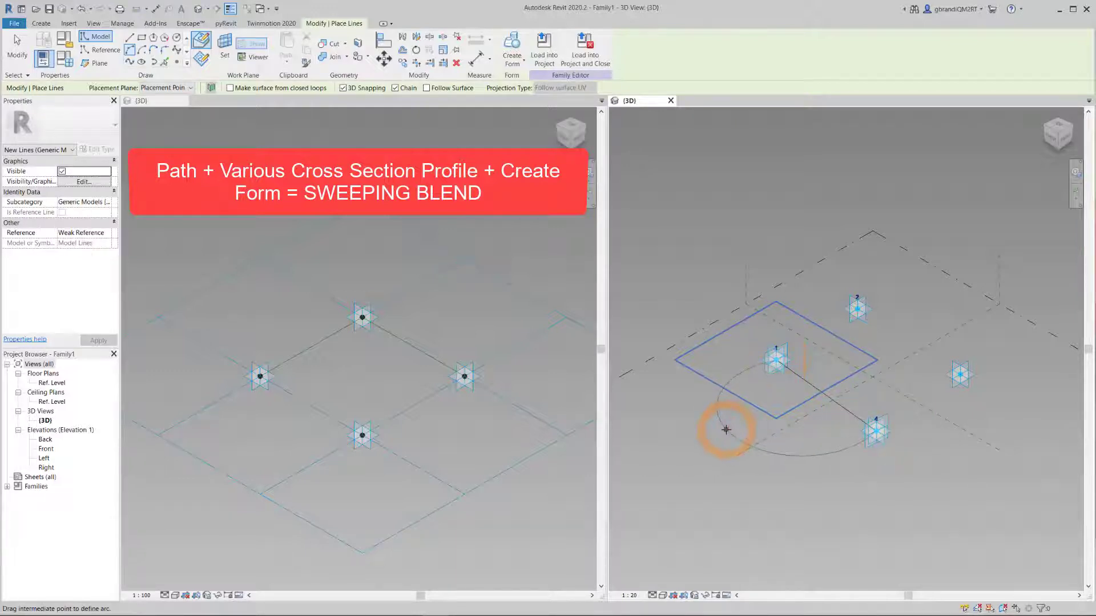
left_click(747, 423)
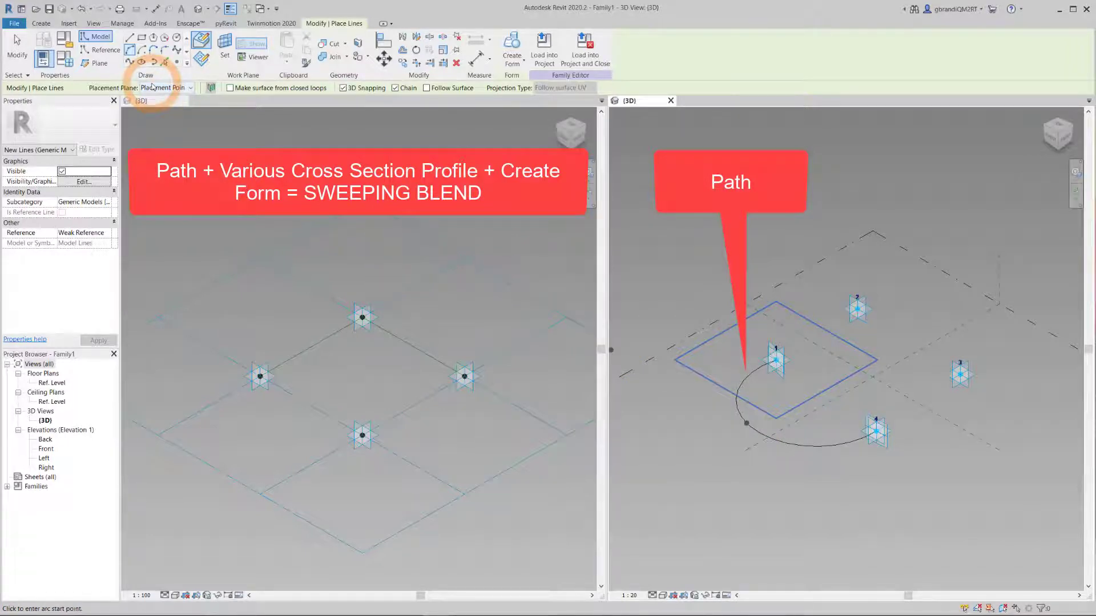
Place three reference points along the arc, spaced between adaptive points 1 and 4
left_click(177, 62)
left_click(672, 468)
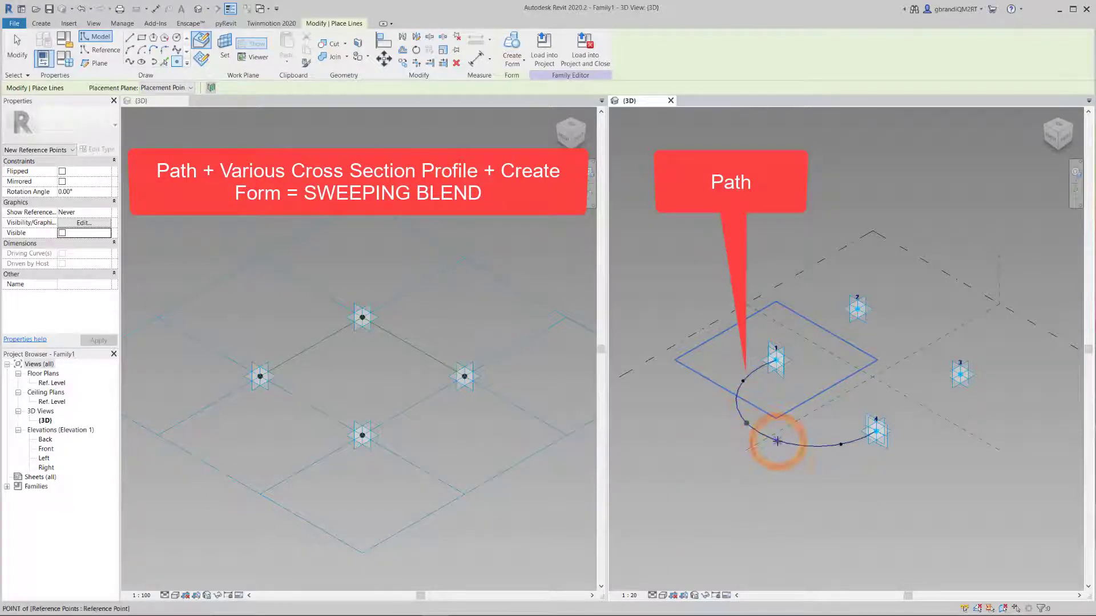
key("Escape")
key("Escape")
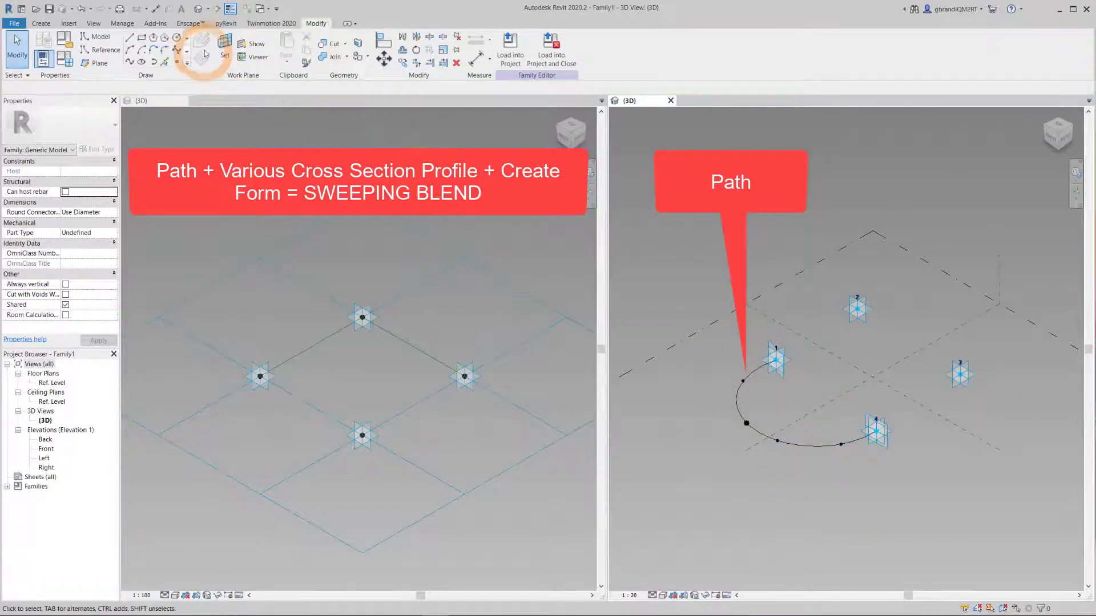
Draw a small circle centred on the arc's reference point nearest adaptive point 4, using that point's work plane
left_click(665, 394)
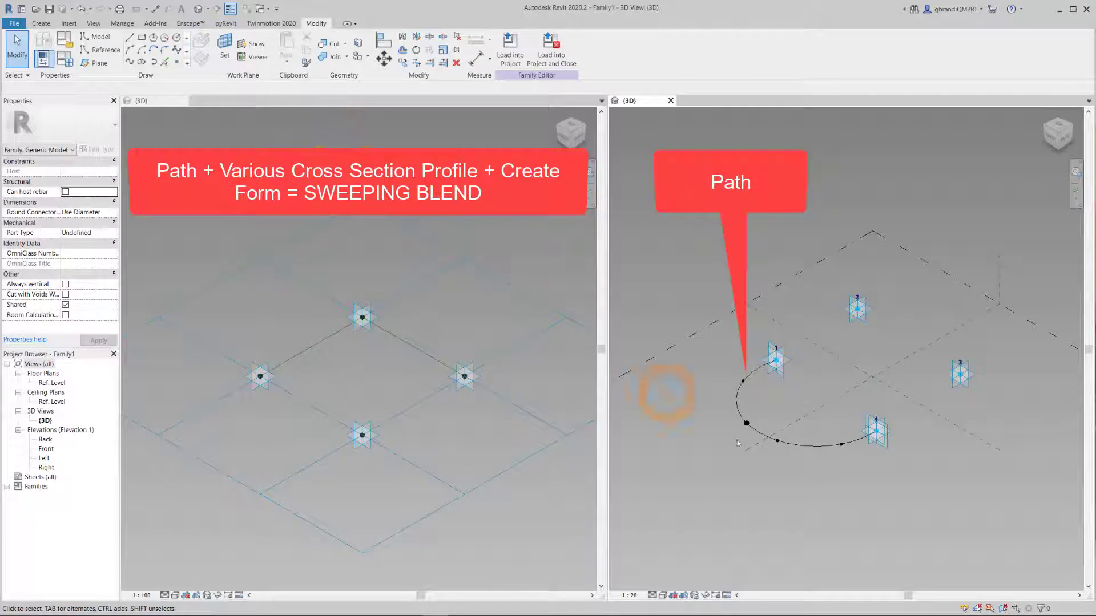
left_click(841, 446)
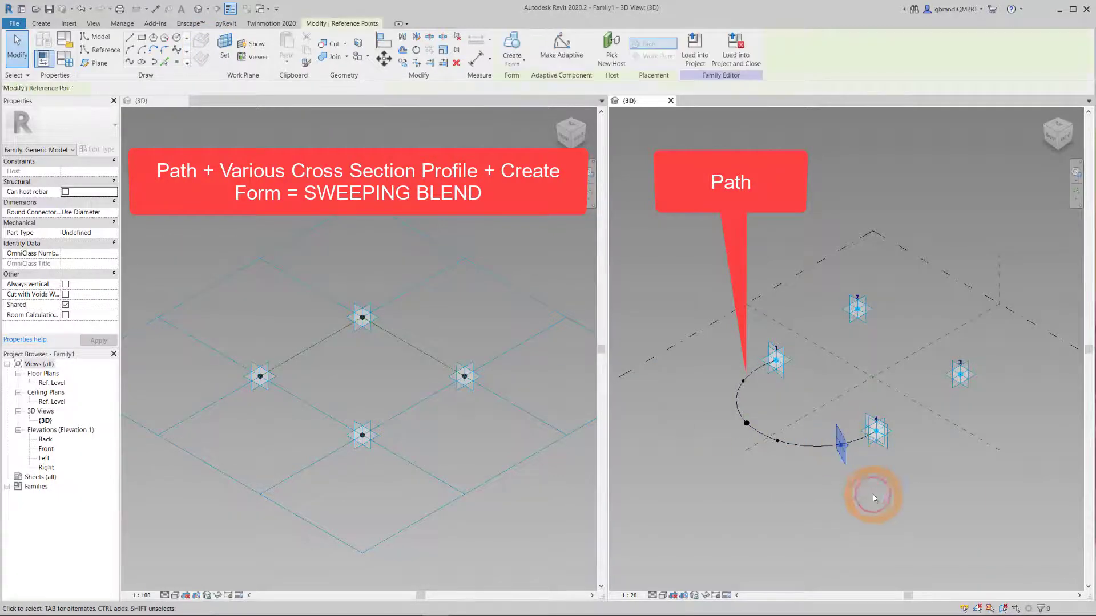
left_click(177, 39)
scroll(845, 449, "up", 3)
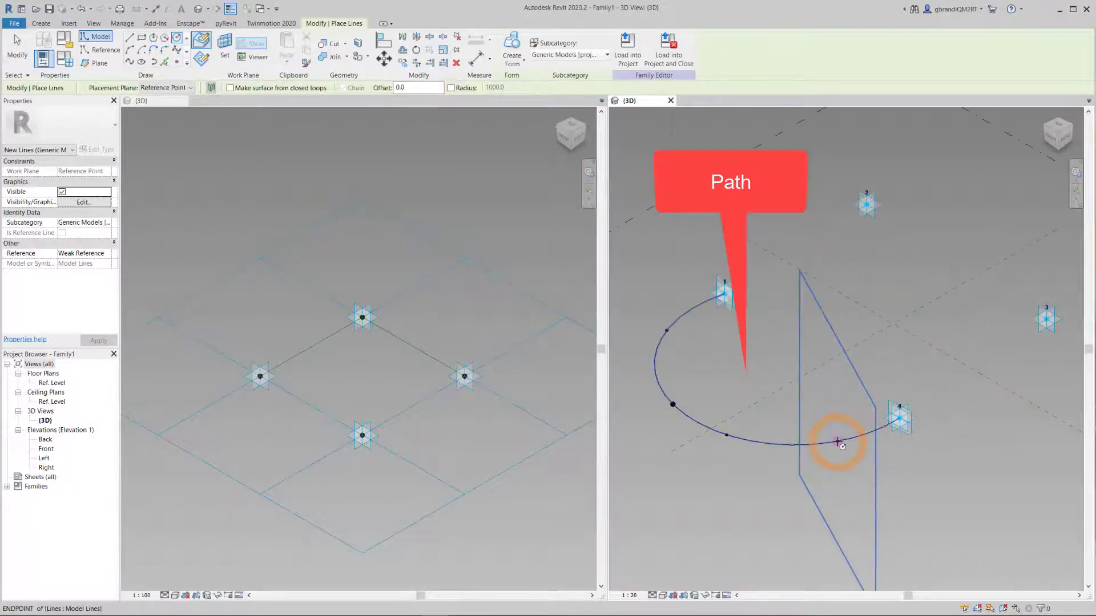
left_click(838, 443)
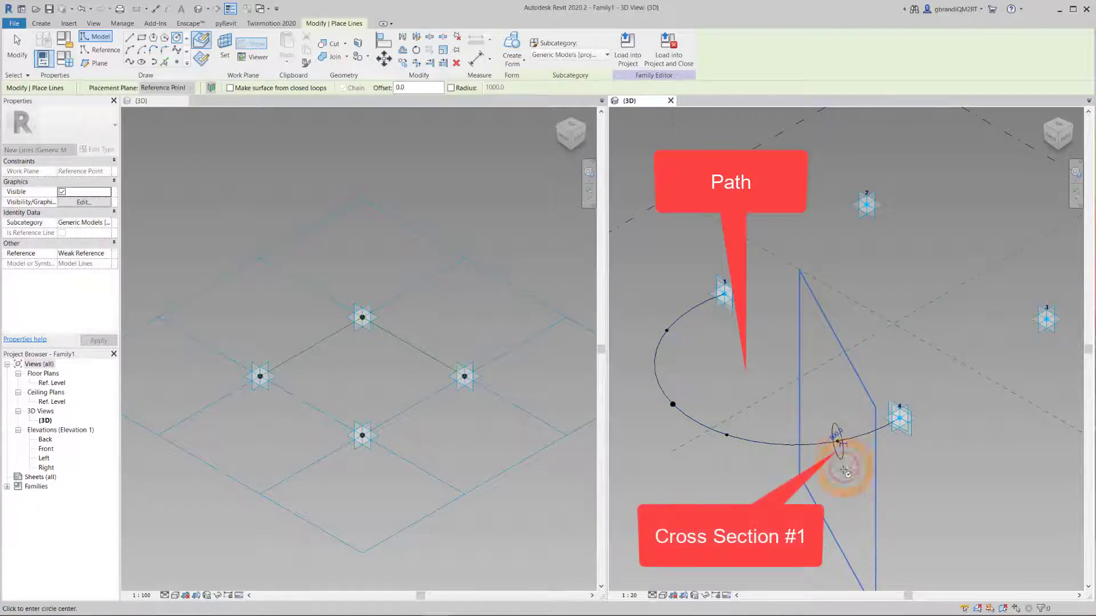
key("Escape")
key("Escape")
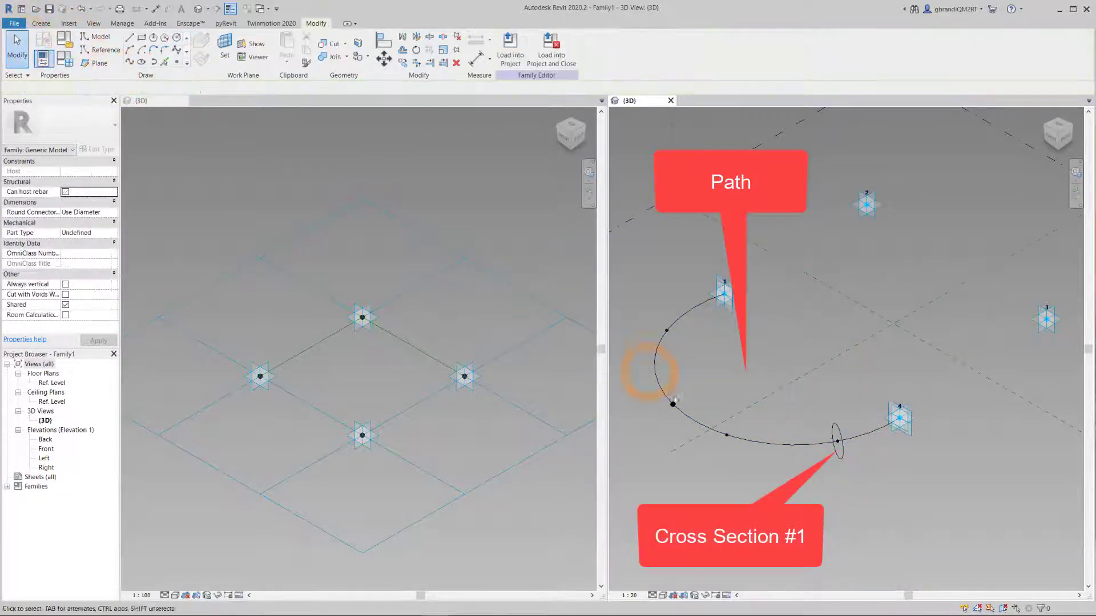
Draw a larger six-sided inscribed polygon centred on the arc's middle reference point, in that point's work plane
left_click(726, 438)
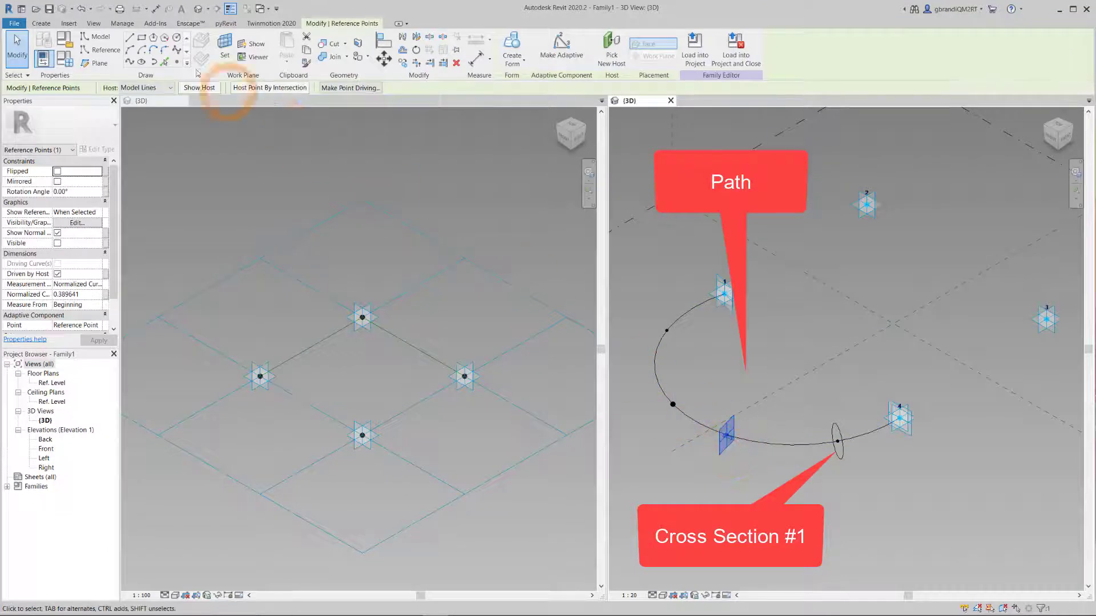
left_click(154, 39)
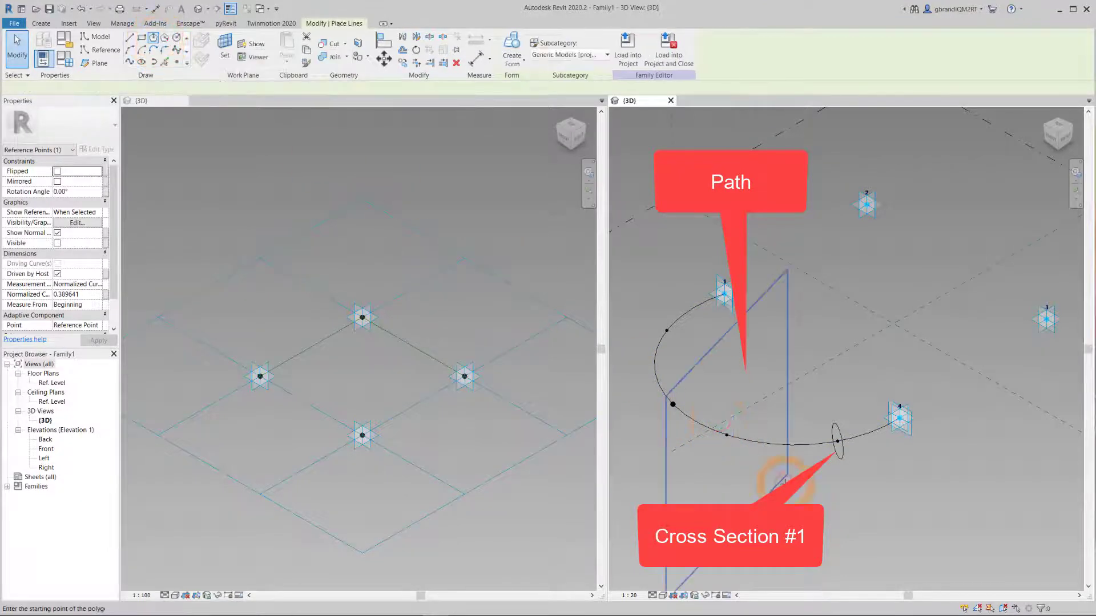
left_click(727, 435)
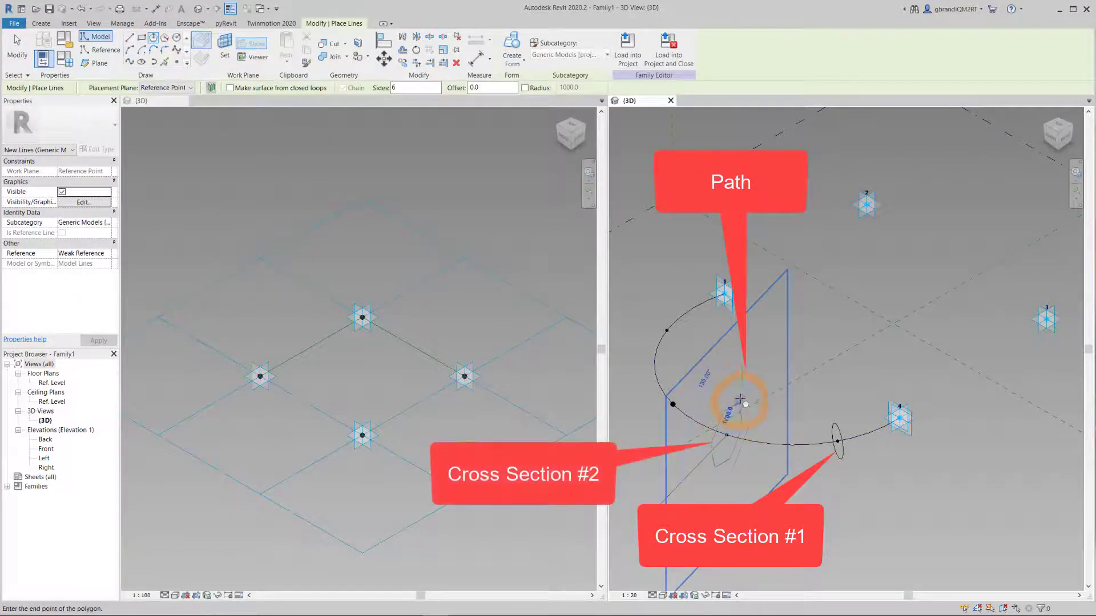
left_click(768, 423)
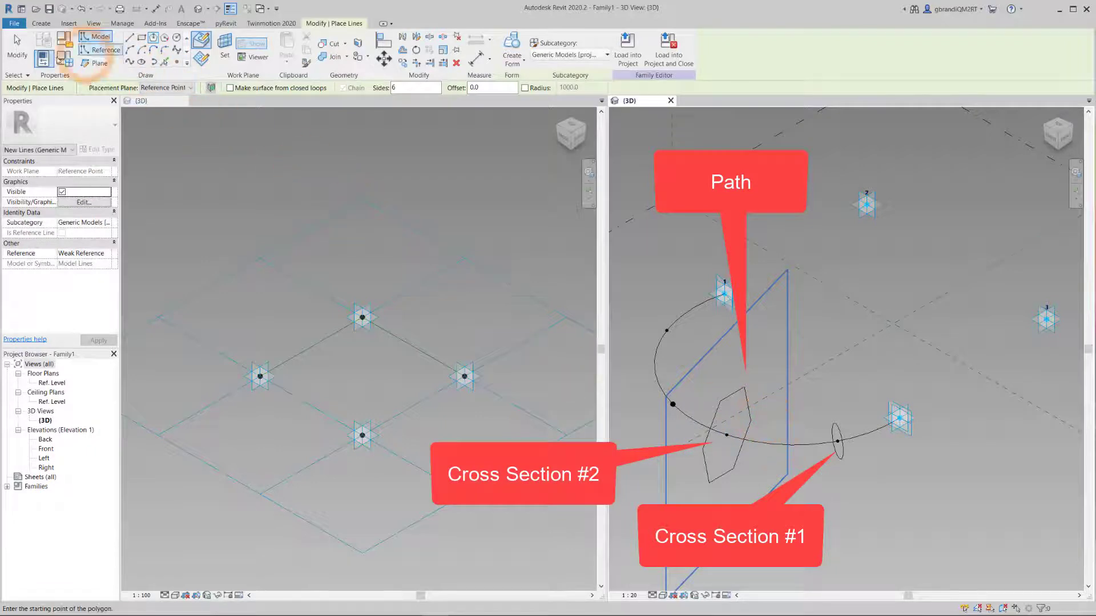
left_click(16, 47)
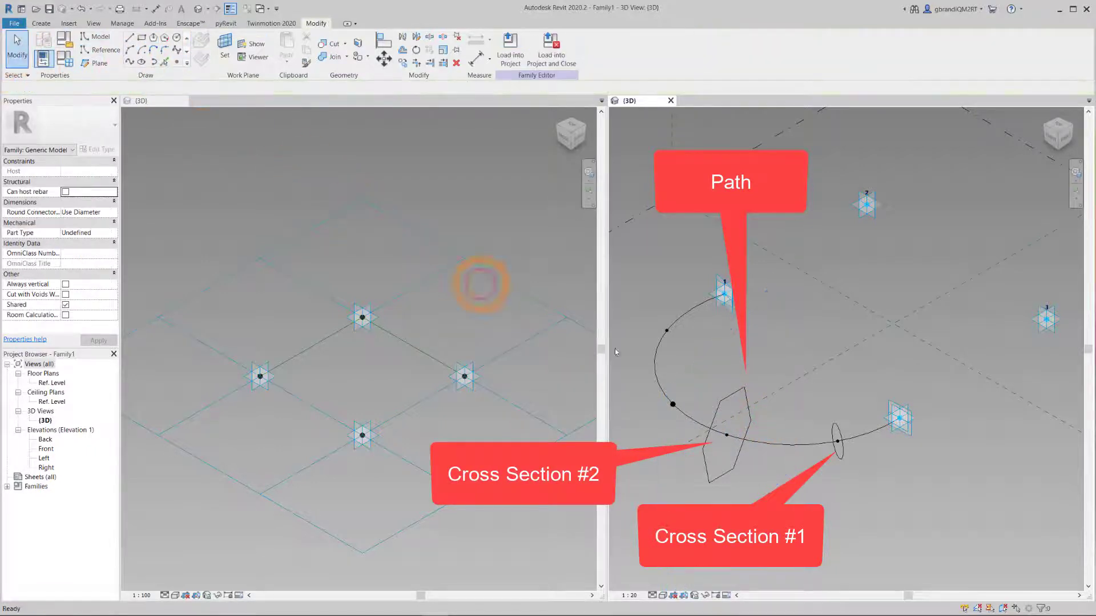
Draw a small circle centred on the arc's reference point nearest adaptive point 1, using that point's work plane
left_click(667, 331)
left_click(172, 40)
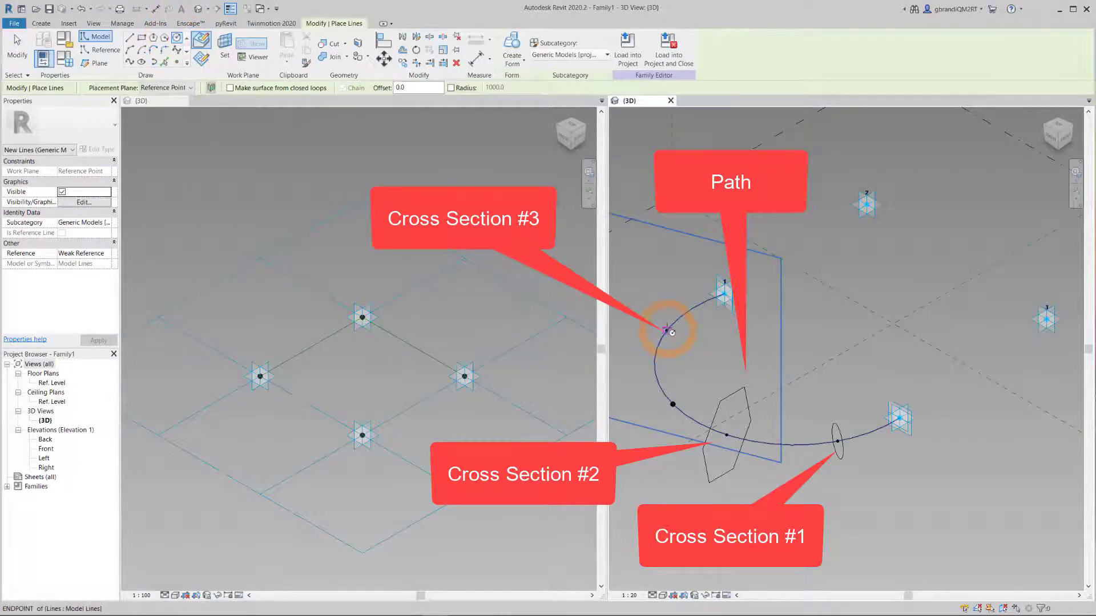
left_click(668, 331)
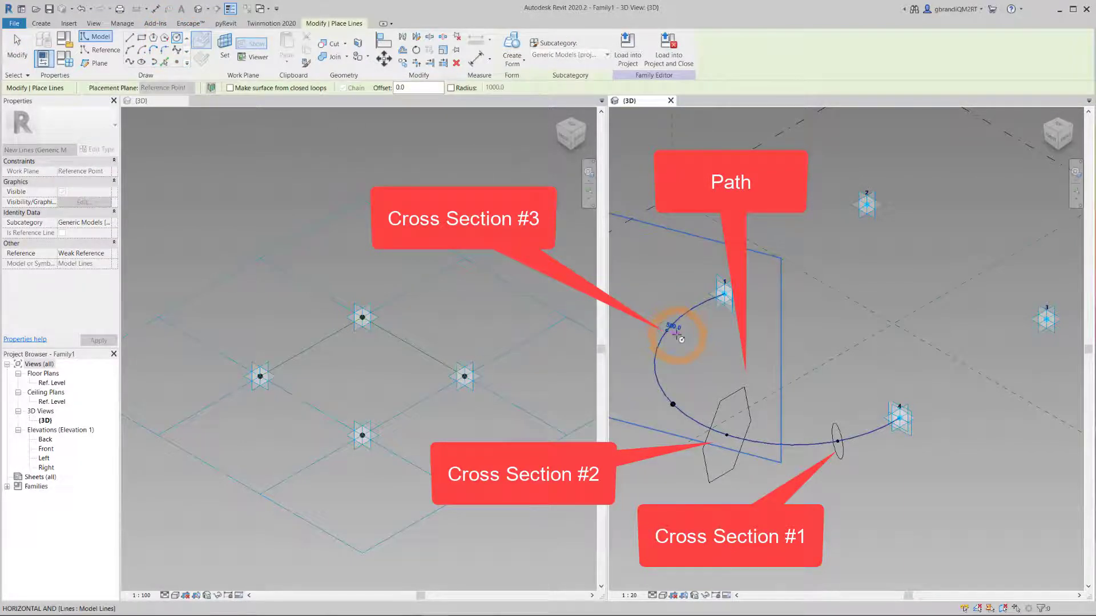
left_click(679, 337)
mouse_move(771, 391)
middle_mouse_down("shift")
mouse_move(884, 384)
mouse_move(832, 396)
mouse_move(851, 403)
middle_mouse_up("shift")
key("Escape")
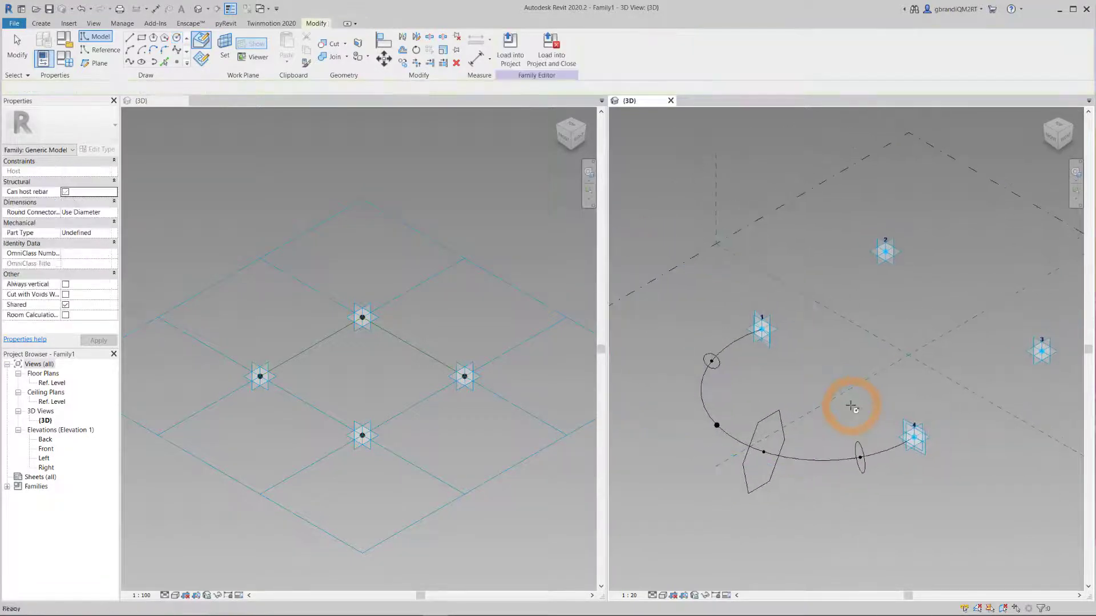
Create a form from the arc, the two circles and the polygon, and undo back to the four bare adaptive points
left_click(891, 450)
left_click(856, 457)
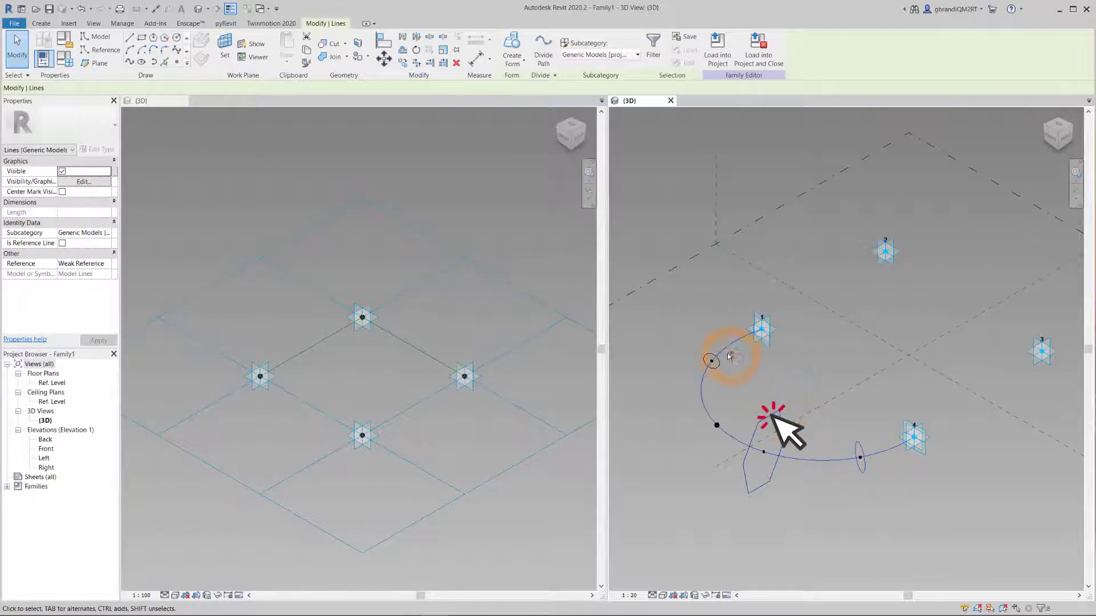
left_click(711, 361)
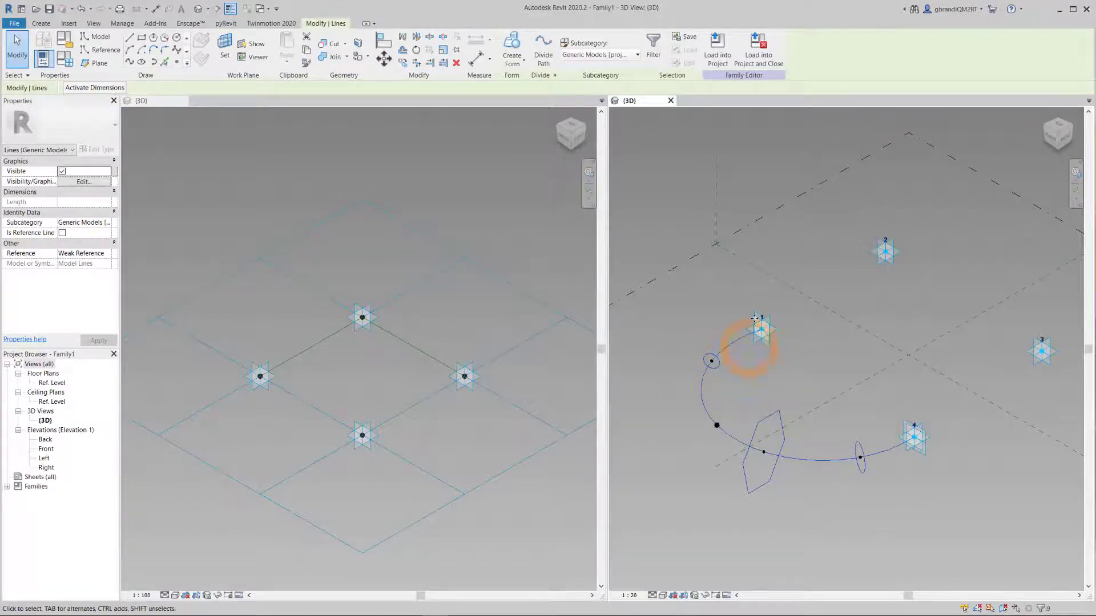
left_click(516, 44)
middle_click_drag(886, 438, 926, 423, "shift")
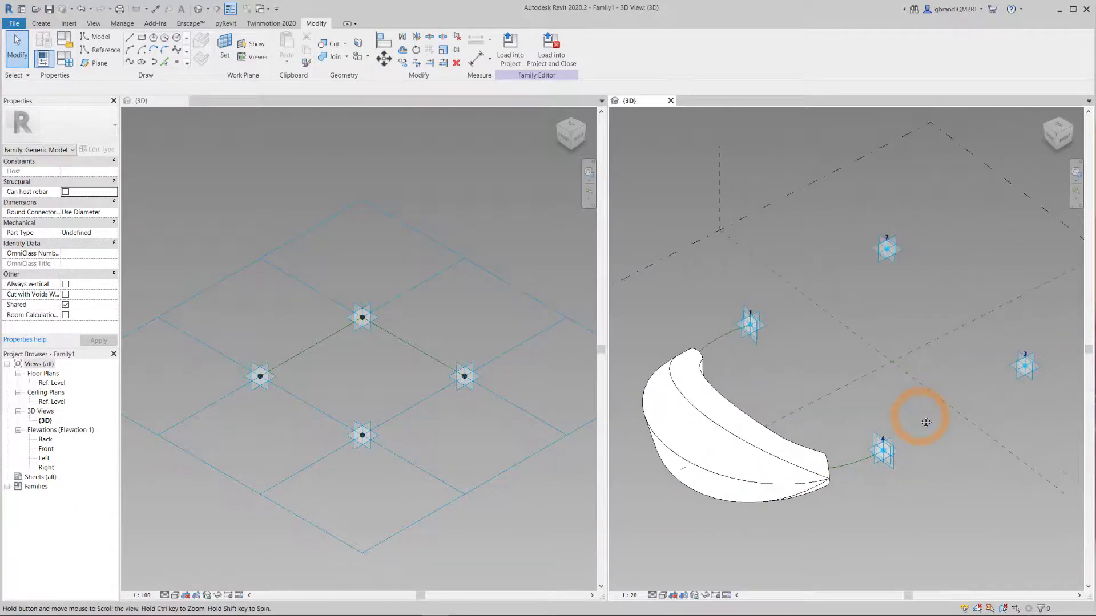
key("ctrl+z")
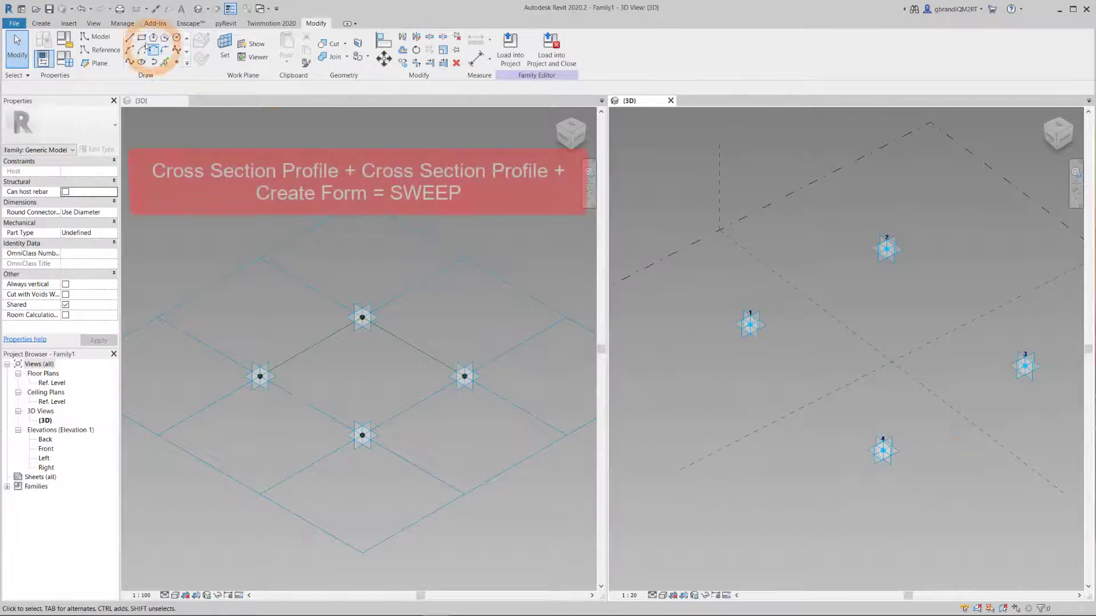
Draw a straight model line between adaptive points 4 and 1, and place a reference point on it near each end
left_click(130, 38)
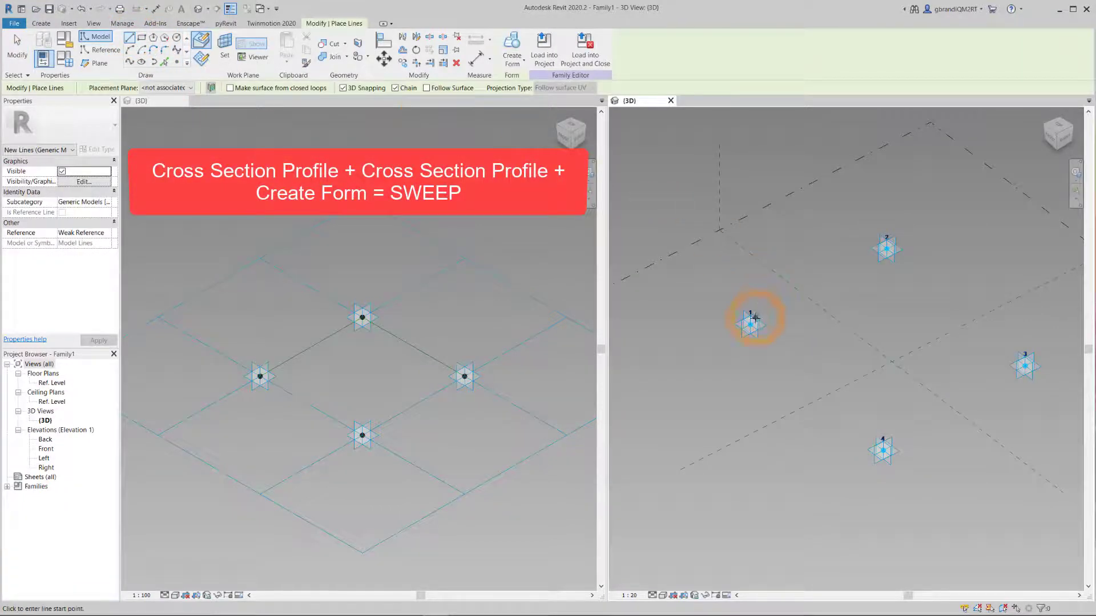
left_click(883, 449)
left_click(754, 326)
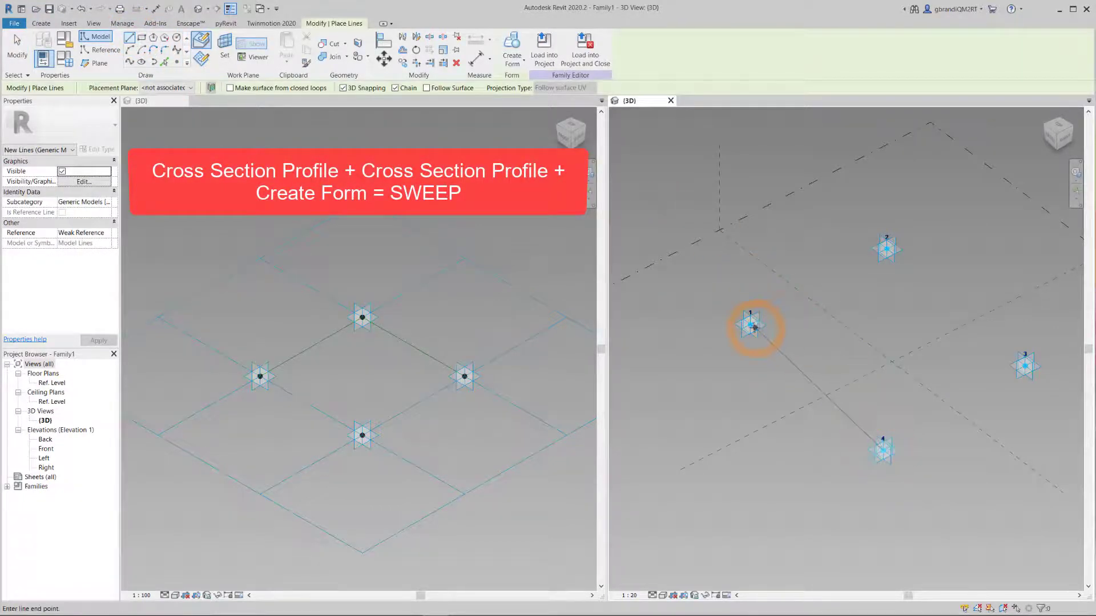
left_click(177, 61)
left_click(837, 417)
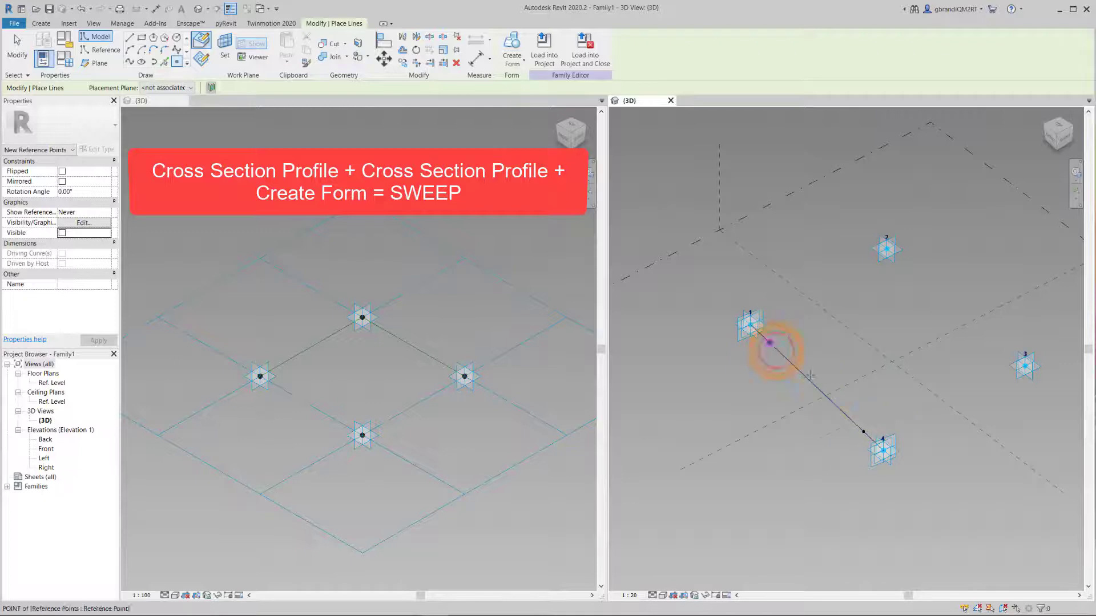
Draw a large circle centred on the line's reference point nearest adaptive point 4, using that point's work plane
left_click(177, 37)
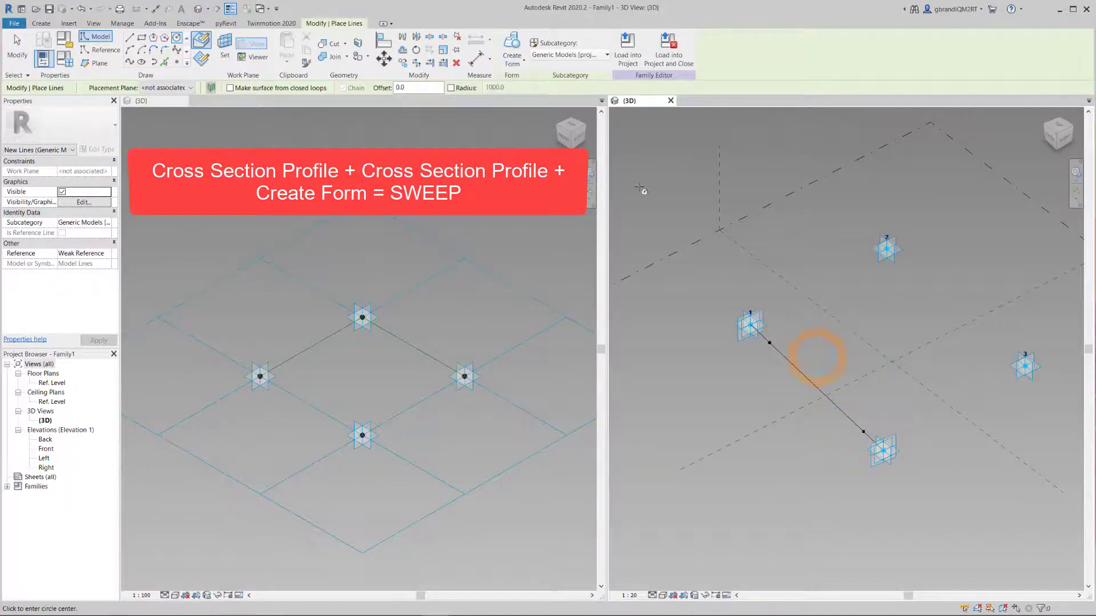
left_click(225, 45)
left_click(863, 432)
left_click(241, 46)
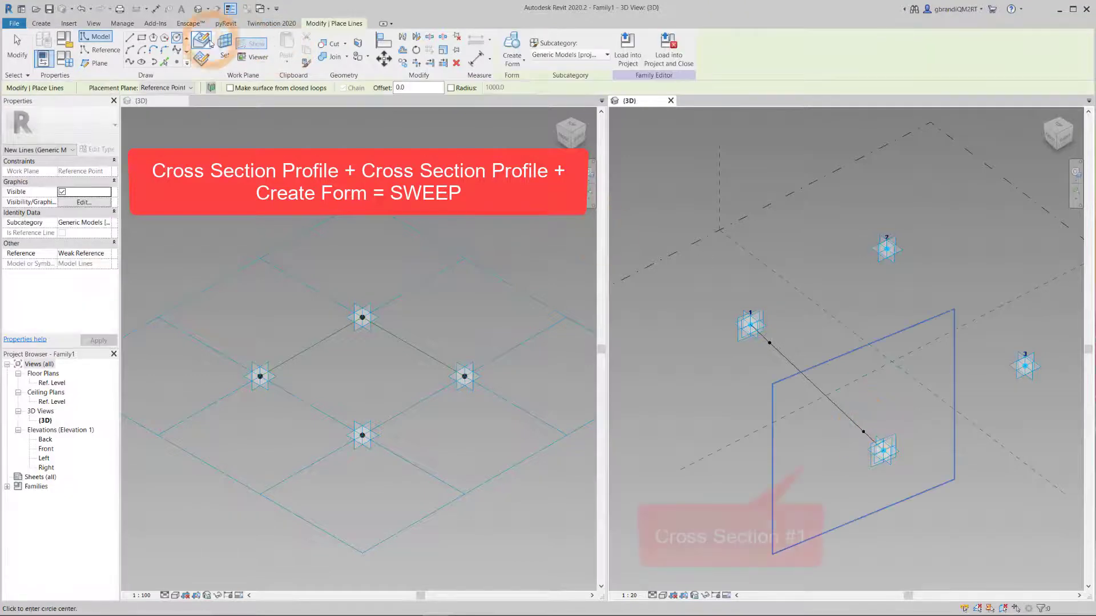
left_click(884, 451)
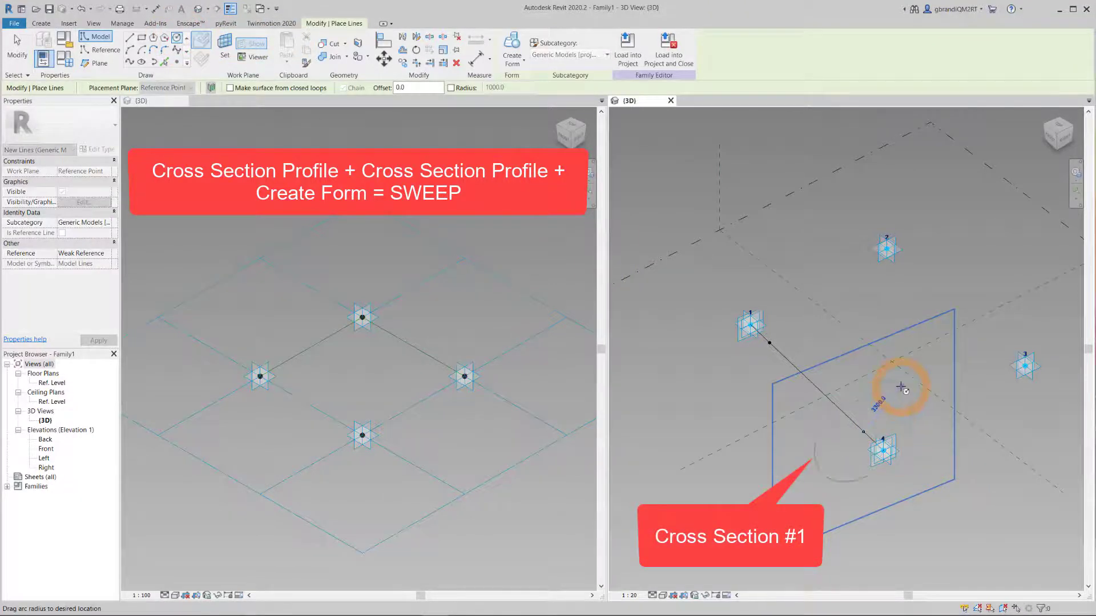
left_click(900, 388)
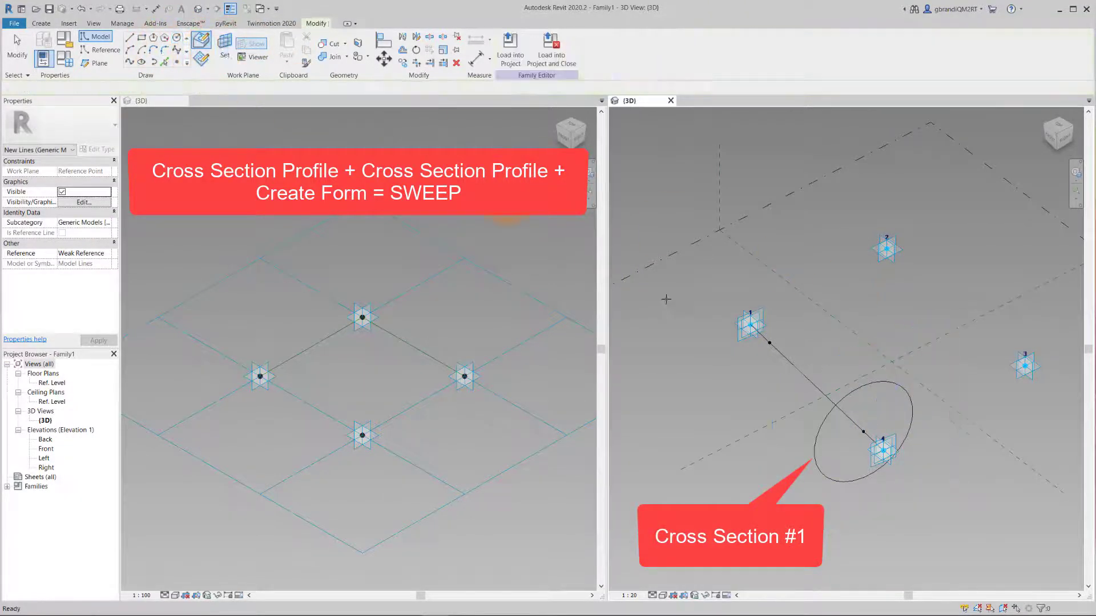
key("Escape")
key("Escape")
Draw a small six-sided inscribed polygon centred on the line's reference point nearest adaptive point 1, in that point's work plane
left_click(770, 344)
left_click(153, 39)
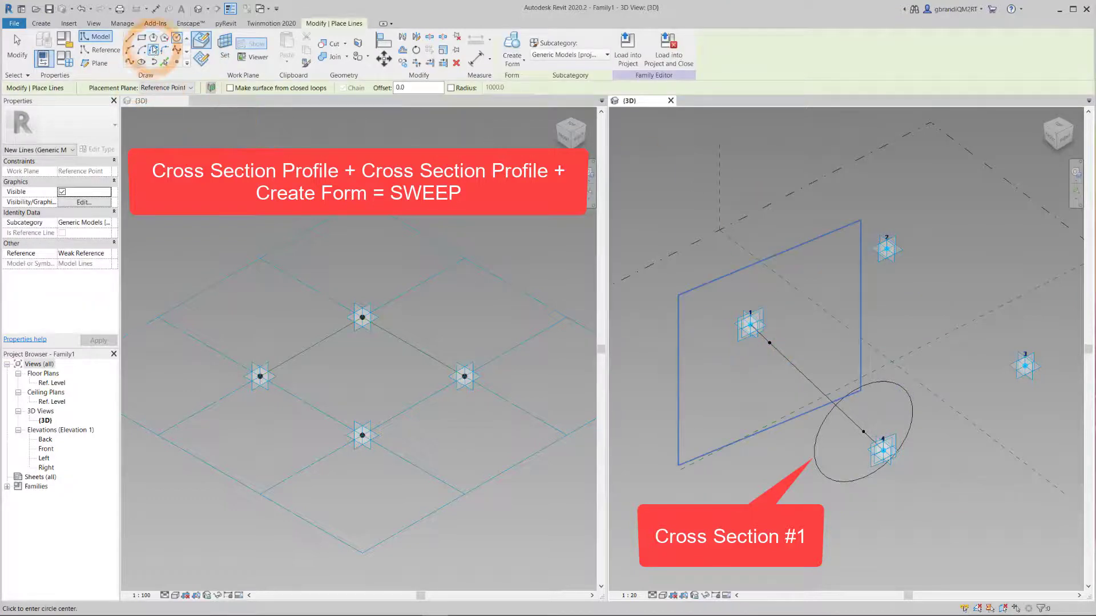
left_click(771, 334)
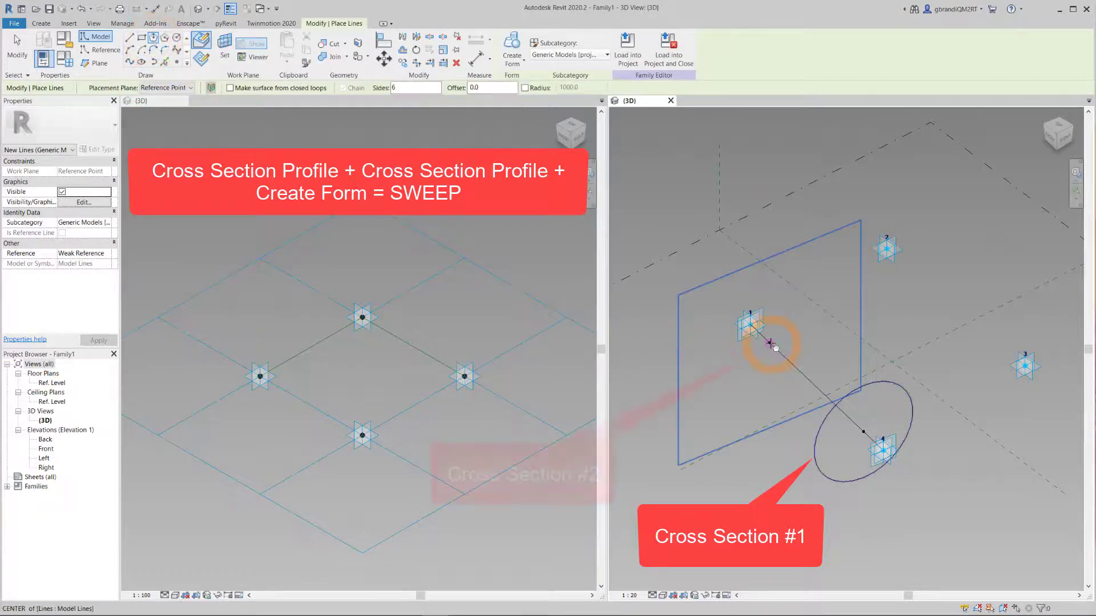
left_click(770, 344)
left_click(777, 336)
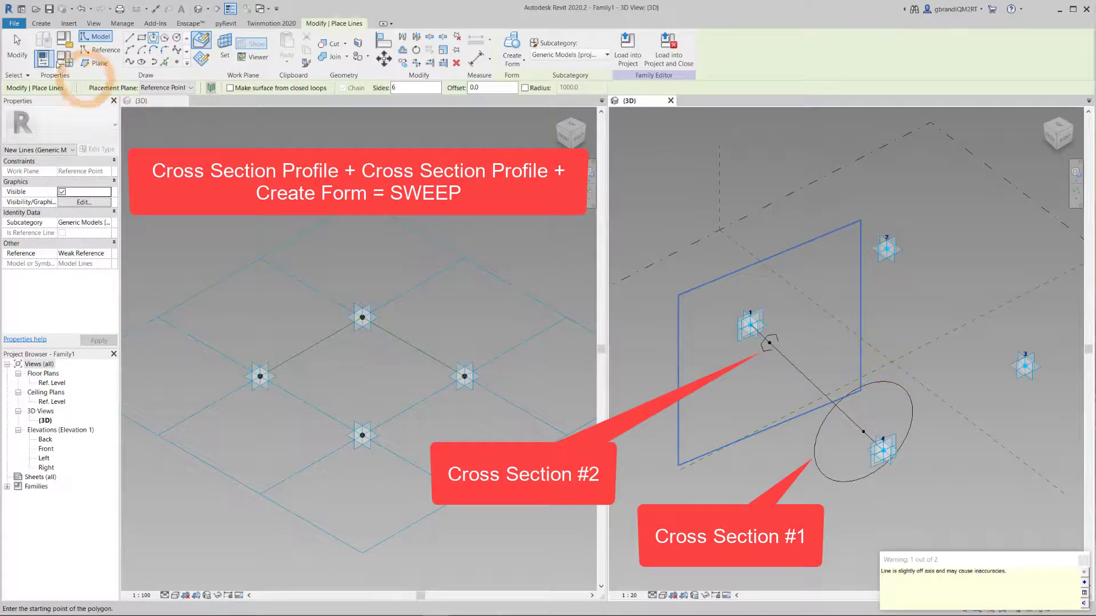
key("Escape")
key("Escape")
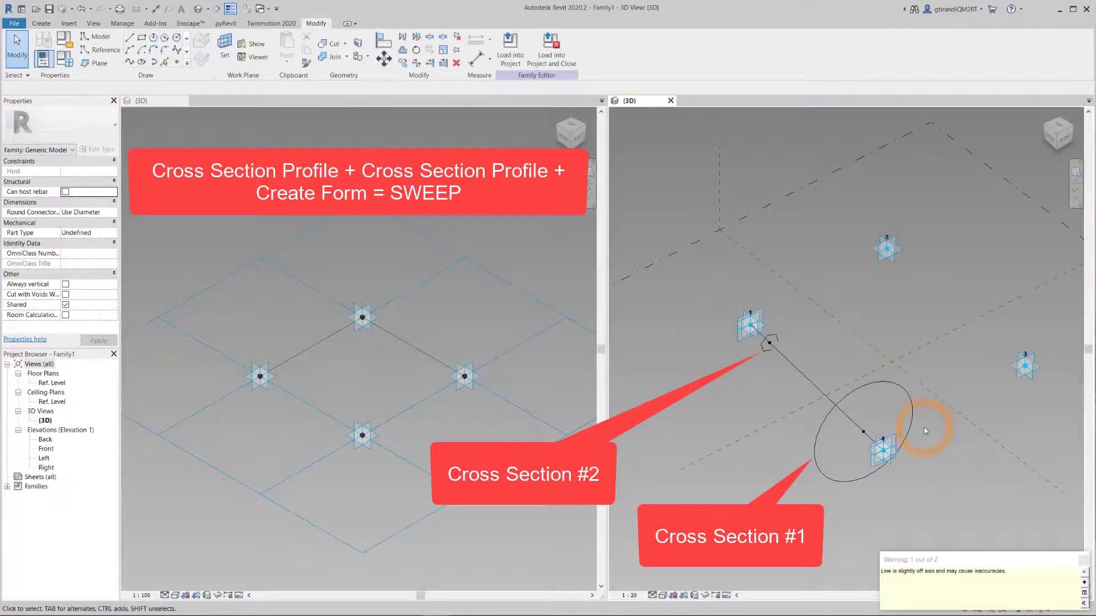
Create a form from the large circle and the small hexagon as its two cross-section profiles
left_click(816, 451)
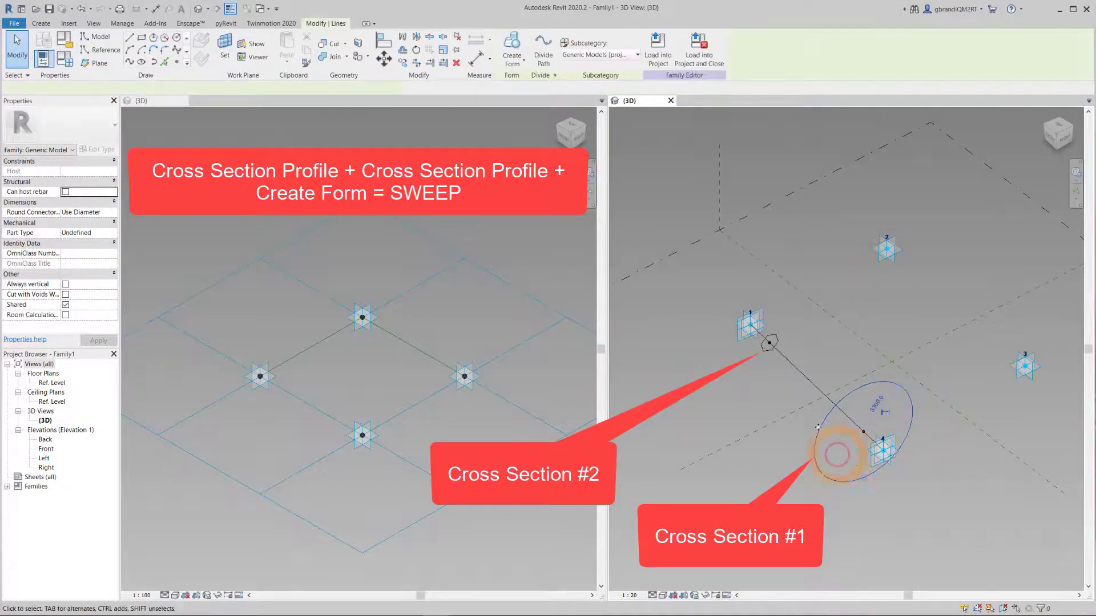
left_click(777, 344, "ctrl")
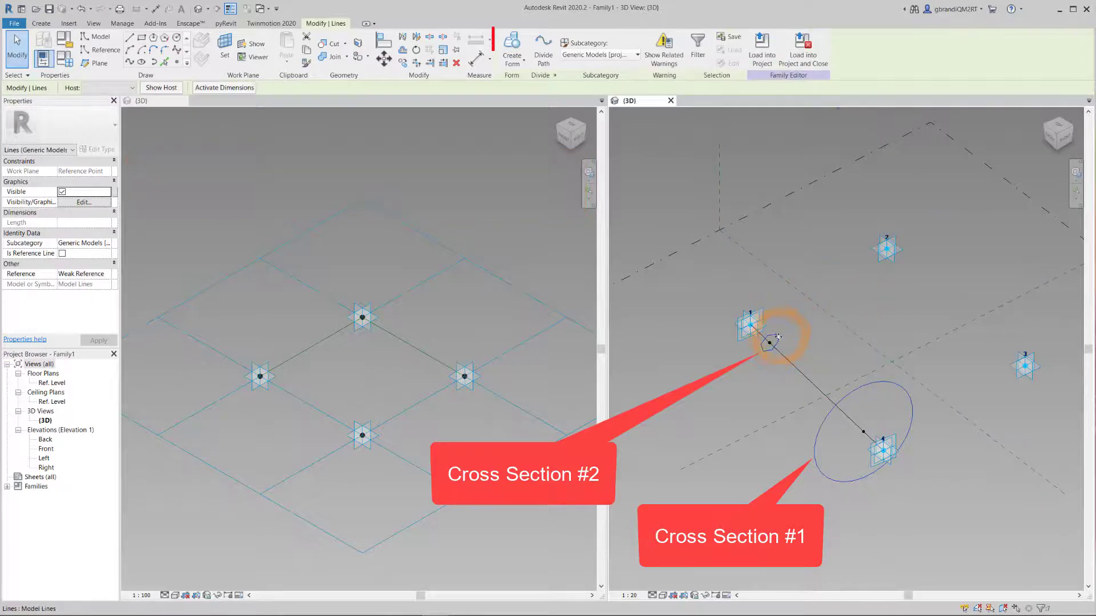
left_click(512, 49)
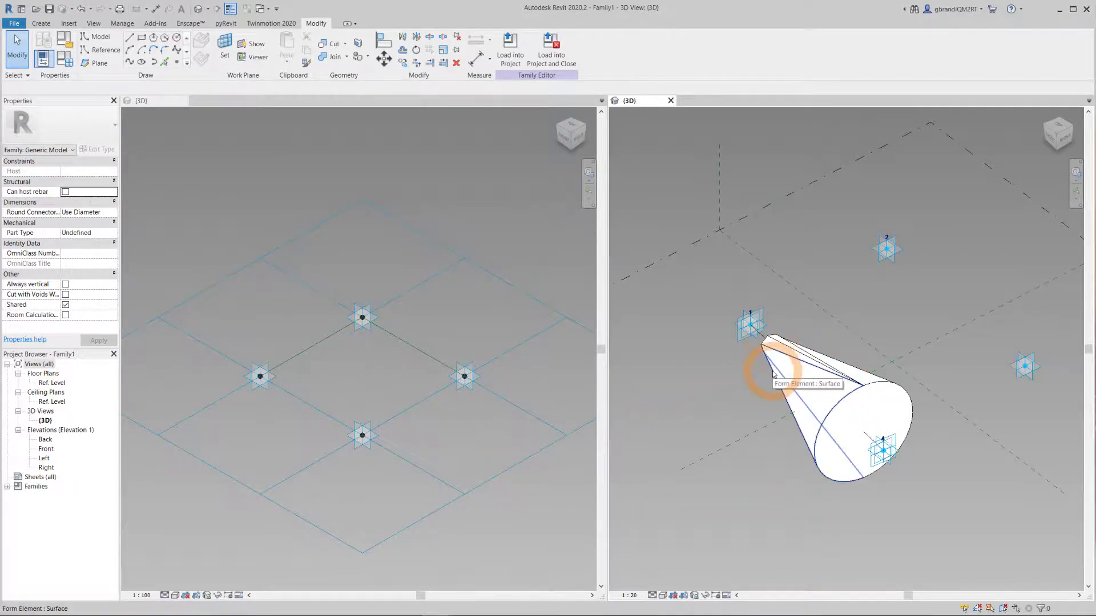
Draw a straight model line from adaptive point 1 to adaptive point 4 as the revolve axis
left_click(140, 38)
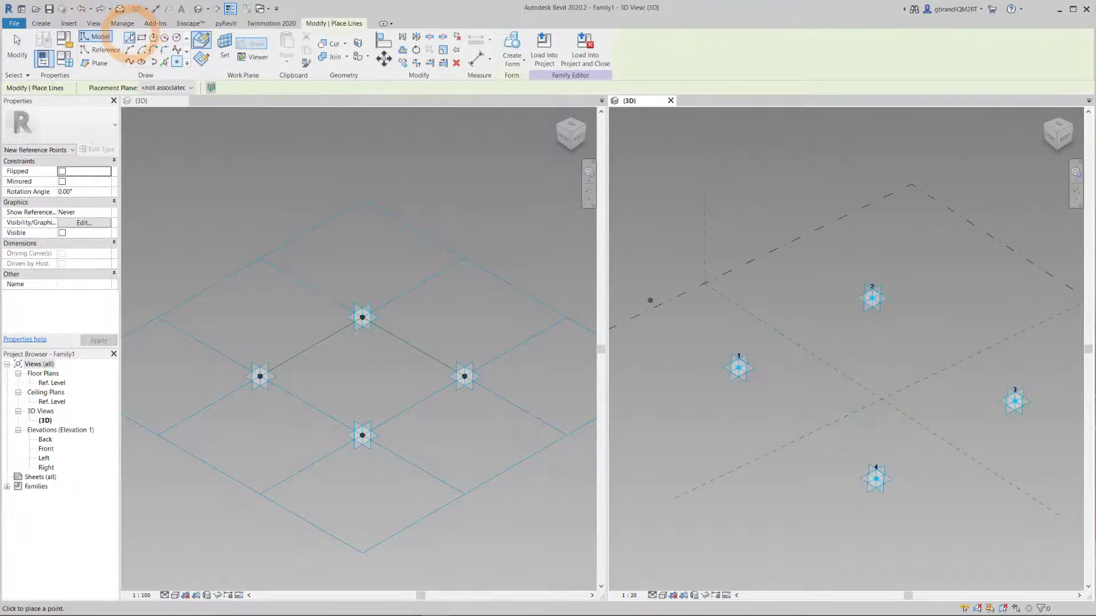
left_click(130, 36)
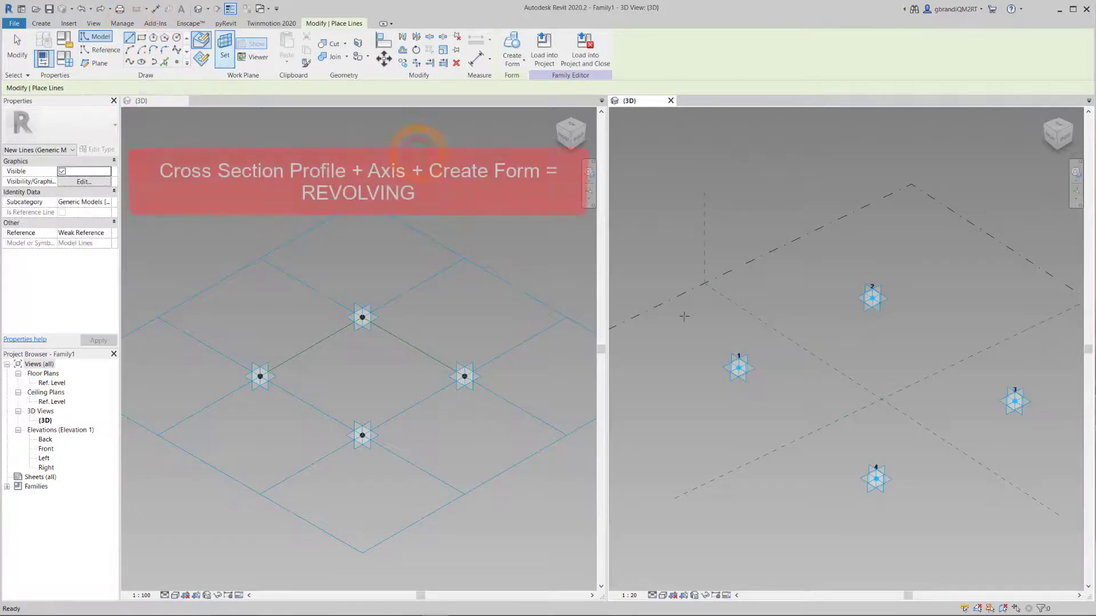
left_click(738, 368)
left_click(875, 478)
key("Escape")
Draw a small circle away from the axis line, between it and adaptive point 3, on adaptive point 1's horizontal work plane
left_click(225, 49)
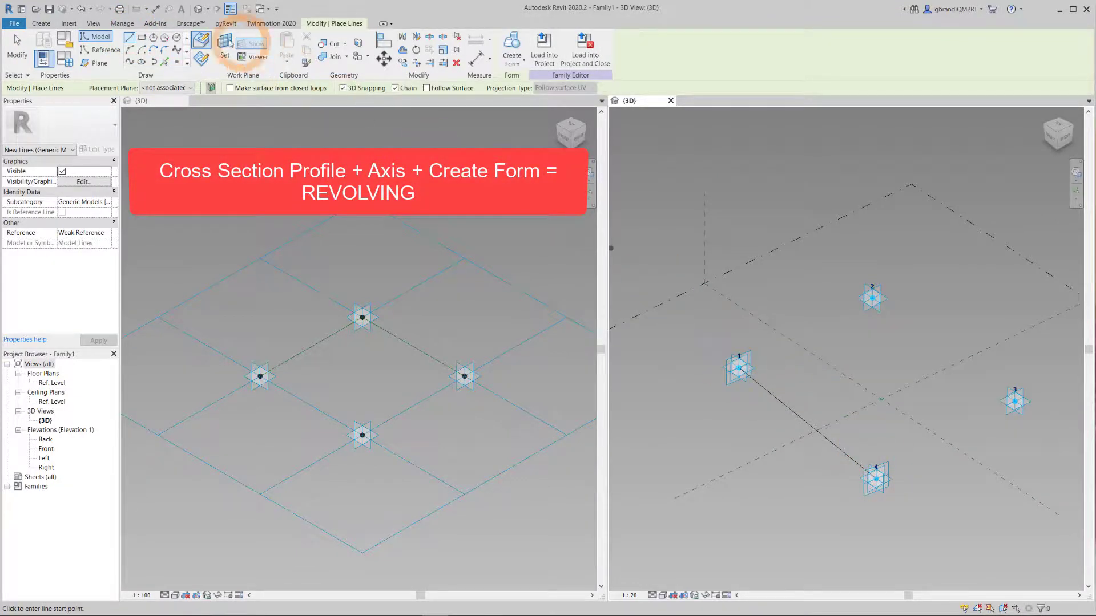
left_click(755, 367)
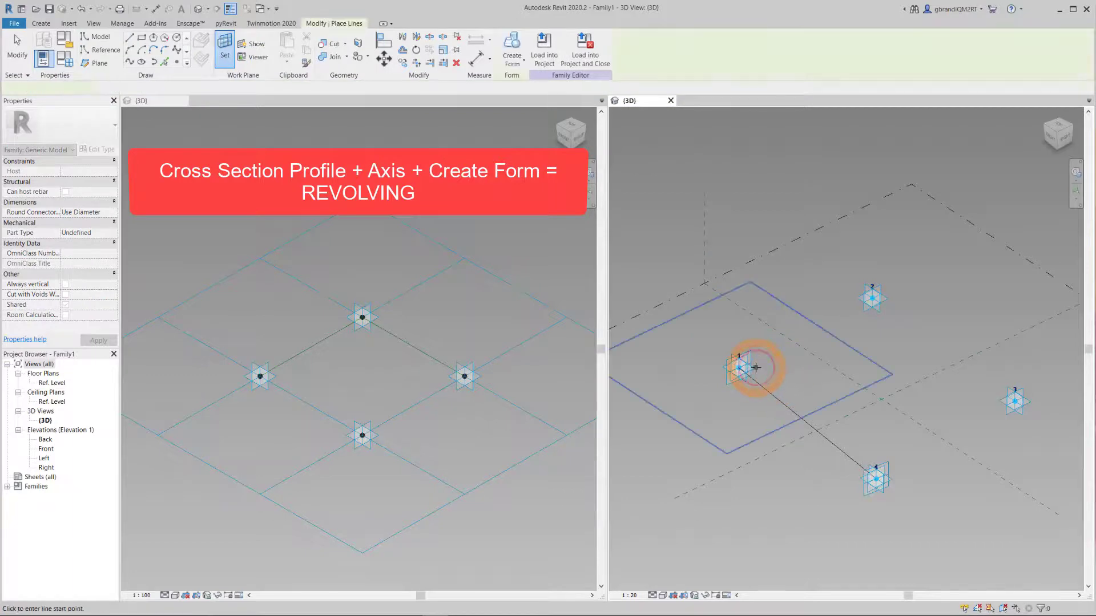
left_click(177, 37)
left_click(874, 379)
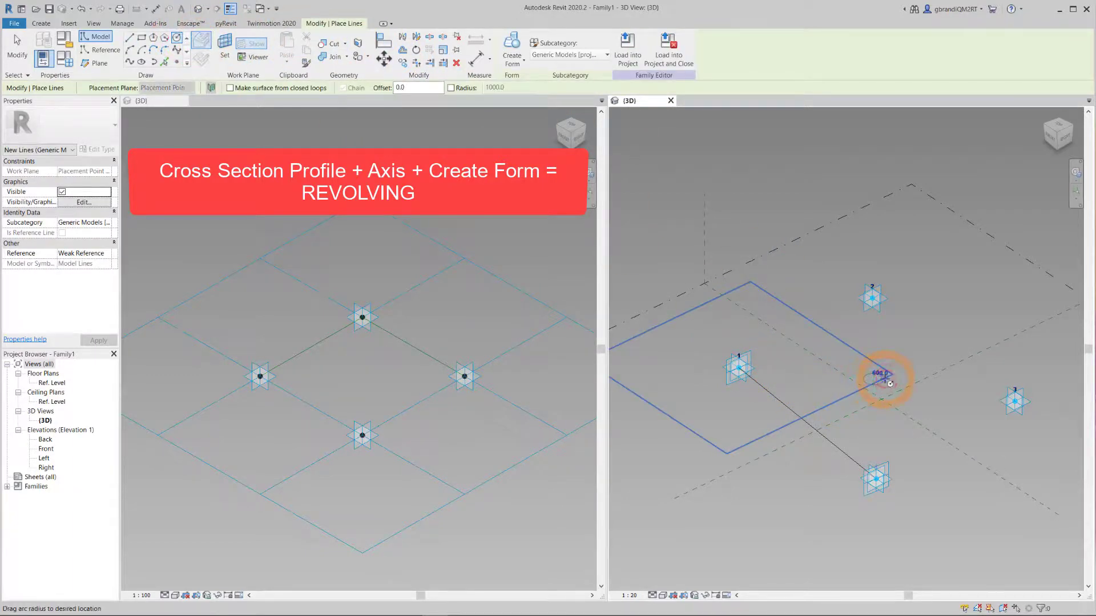
left_click(898, 383)
left_click(17, 48)
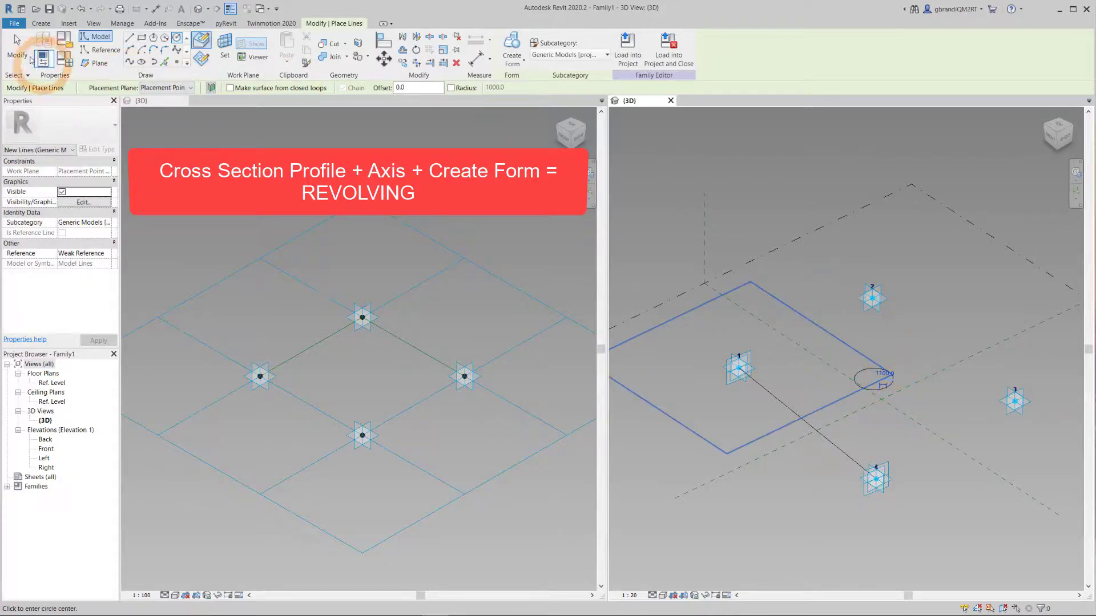
Create a revolved ring form from the small circle profile and the axis line
left_click(854, 381)
left_click(772, 395, "ctrl")
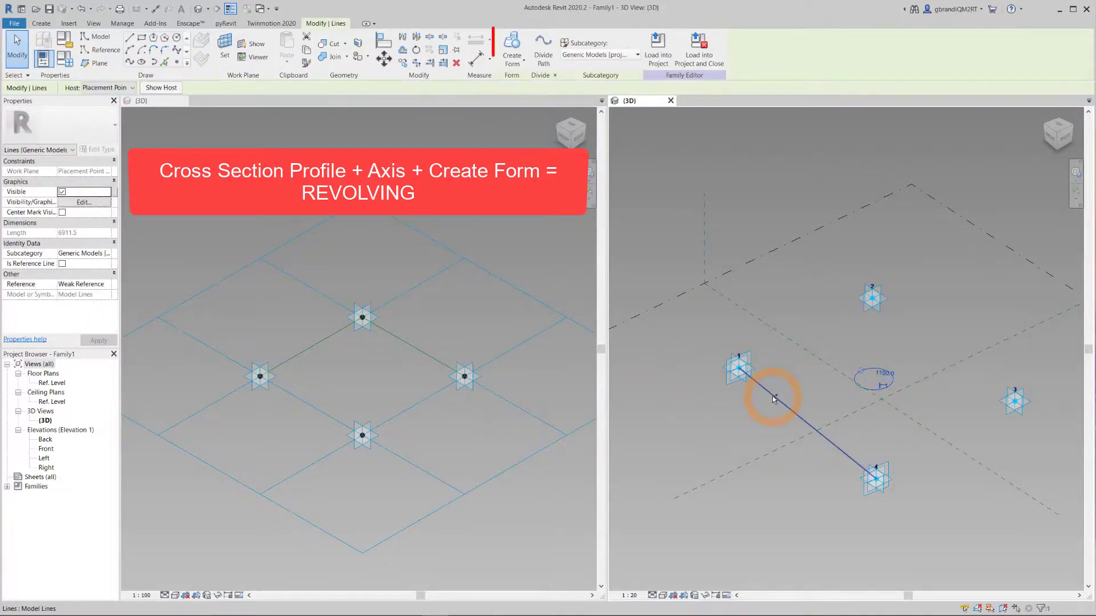
left_click(512, 45)
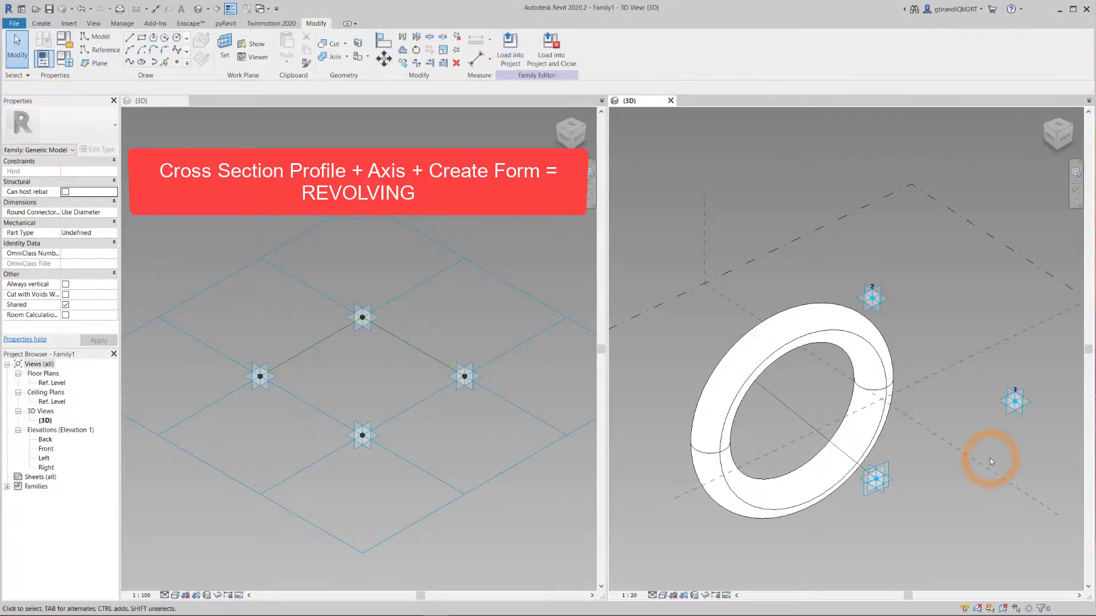